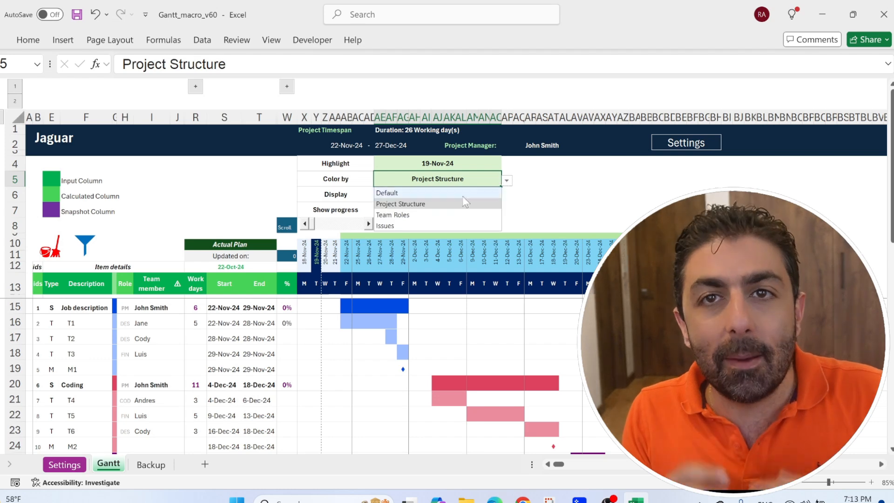
Step: Color the Gantt chart by Team Roles and mark Friday as an off day in the Settings sheet
click(588, 195)
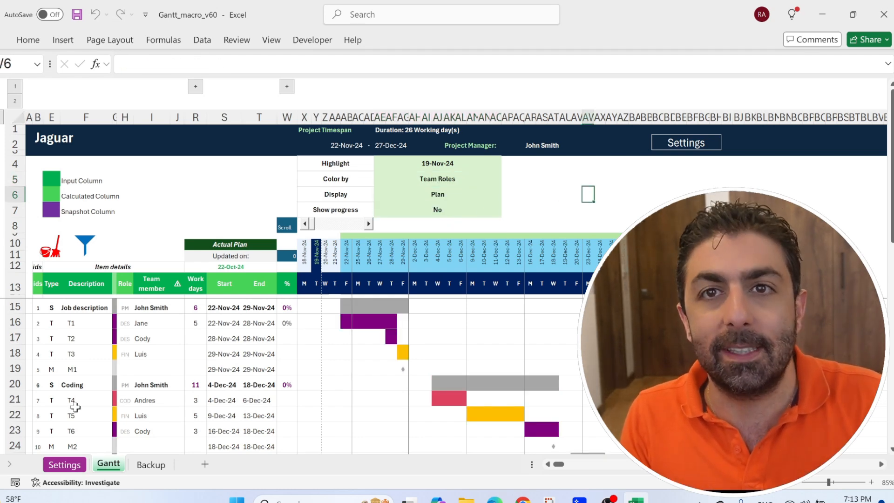
click(64, 465)
click(154, 363)
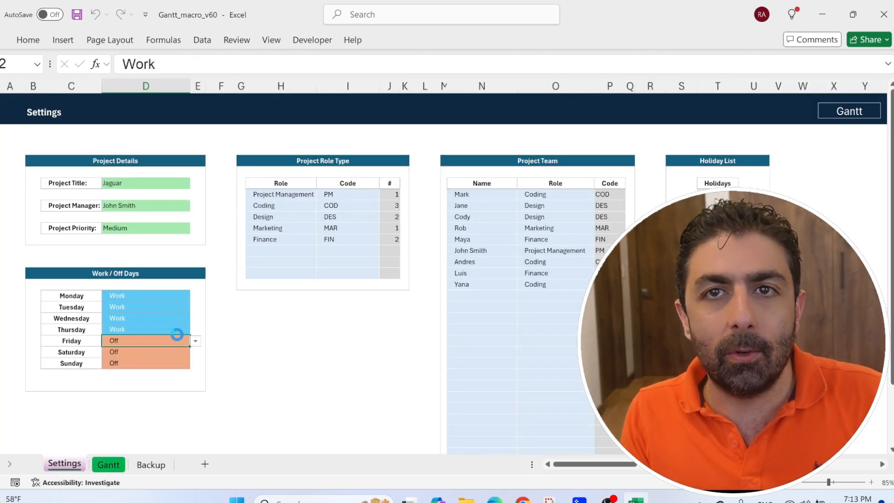
Step: Set Wednesday as an off day in the Work / Off Days table
click(182, 318)
click(195, 319)
click(154, 340)
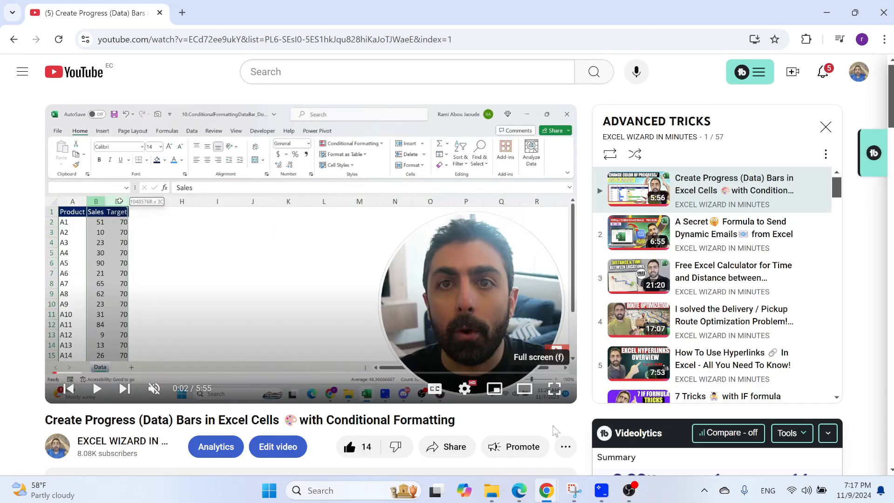
Step: Switch to the YouTube video page and open the video's additional actions
click(565, 447)
click(601, 352)
drag(321, 305, 575, 303)
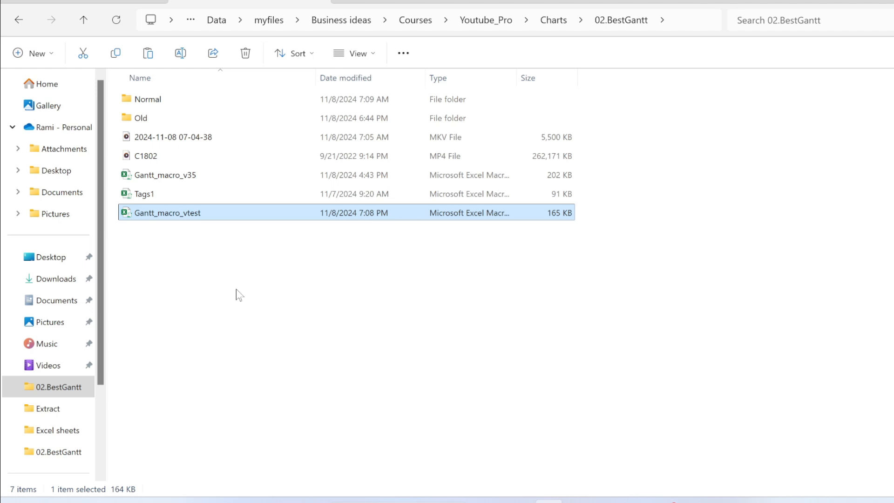
Step: Unblock the Gantt_macro_vtest workbook in its file properties and open it in Excel
right_click(213, 218)
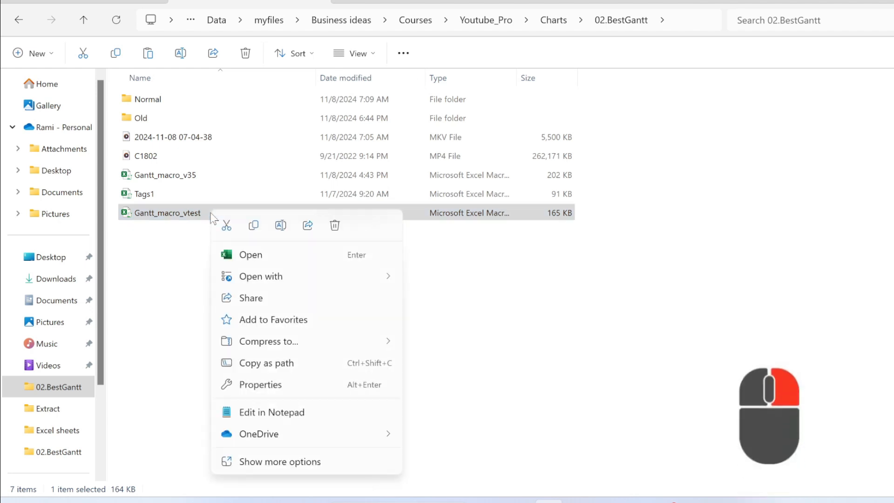
click(281, 386)
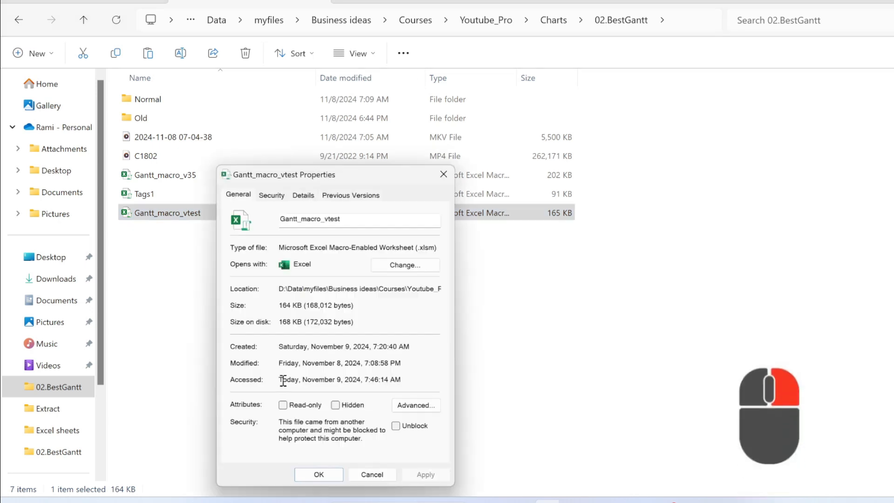
click(398, 431)
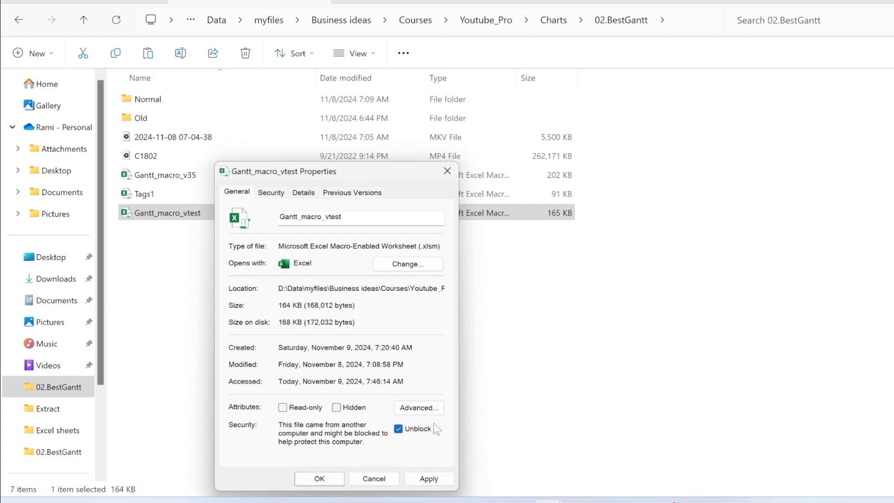
click(334, 484)
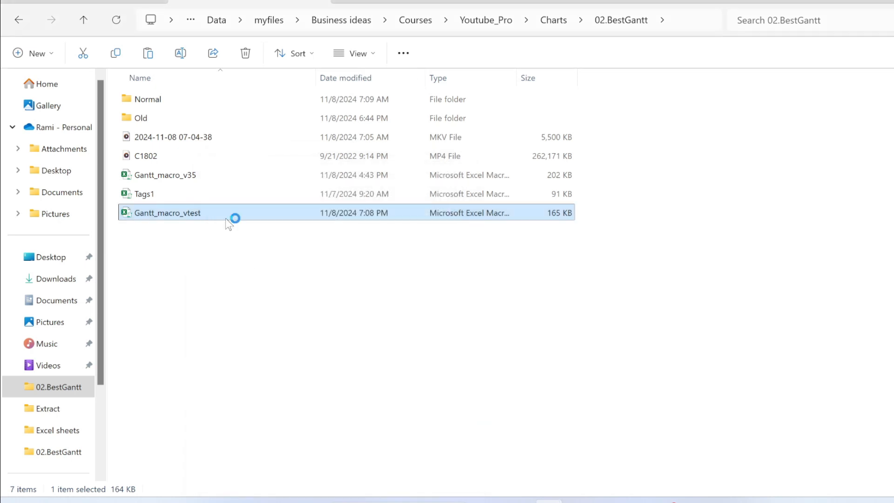
double_click(226, 218)
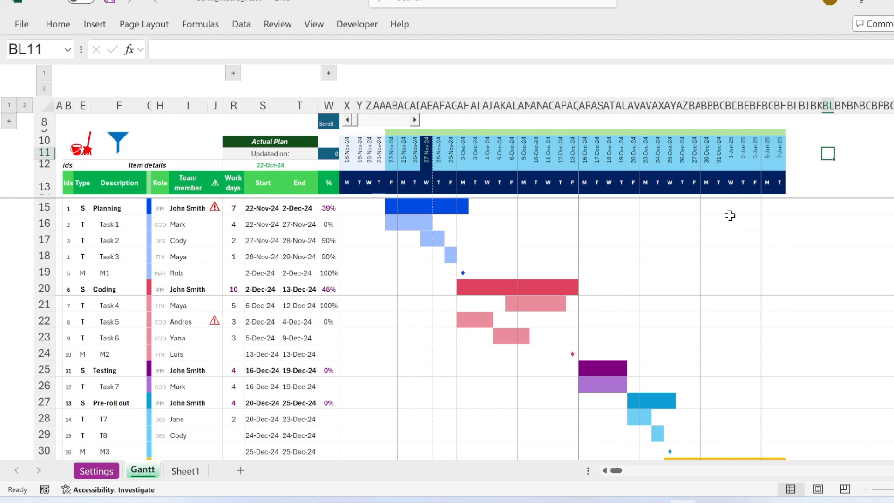
Step: Scroll the Gantt timeline forward until it starts at 9-Dec-24, and return it to its first date
drag(616, 470, 589, 459)
click(414, 121)
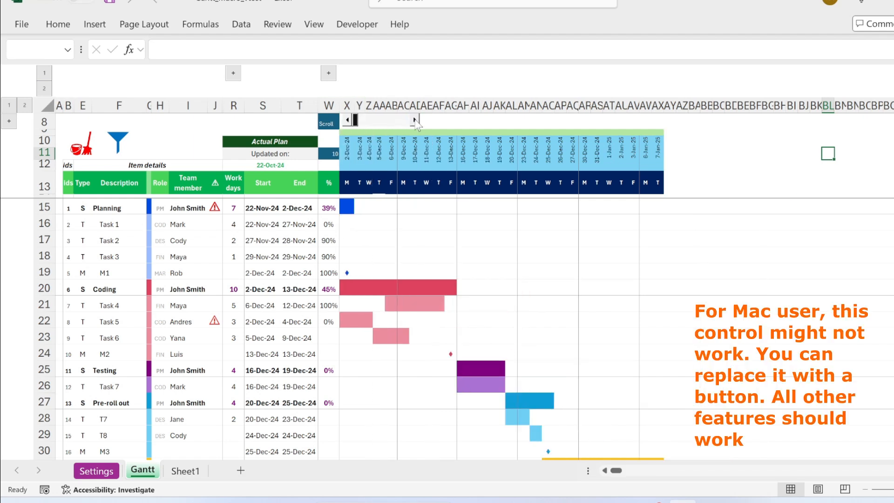
click(414, 120)
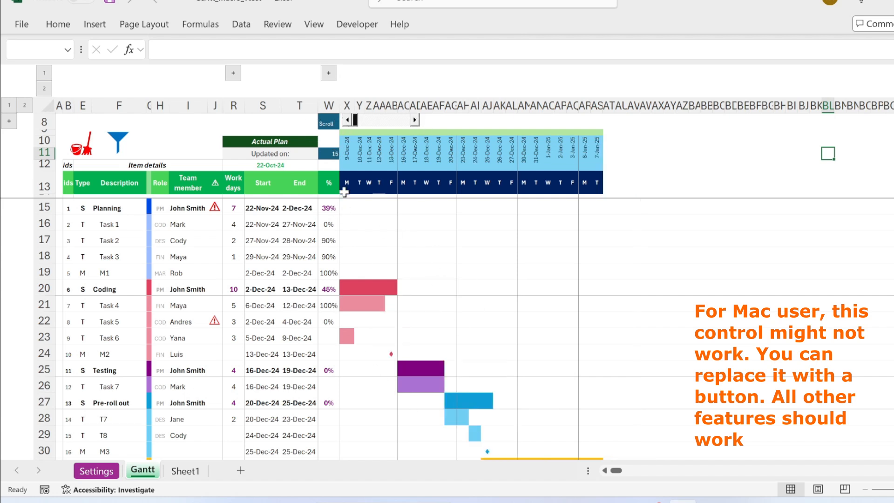
click(345, 120)
click(346, 120)
click(346, 121)
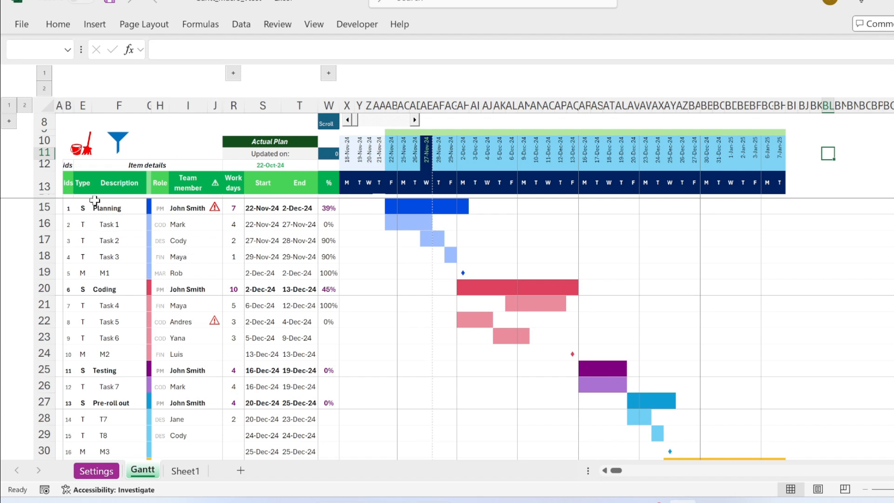
Step: Examine the Planning row's fields, including type, description, team member, issue flag, work days, start and end dates, and percent complete
click(80, 208)
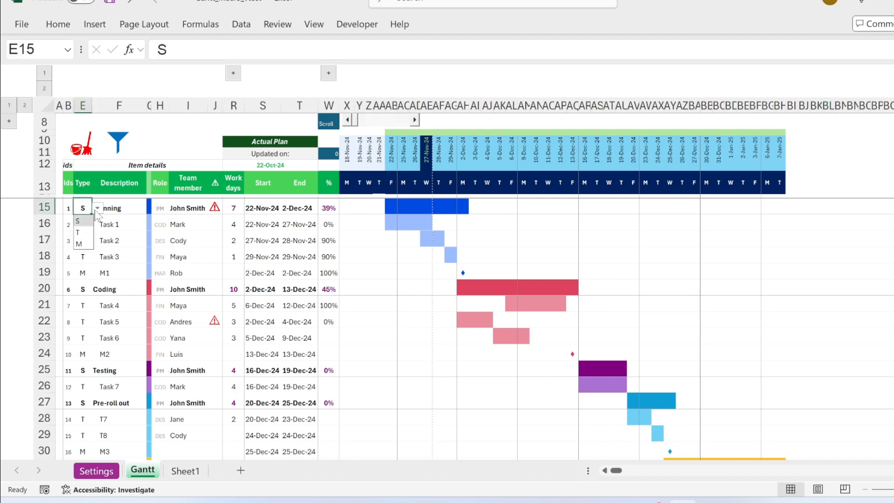
click(158, 241)
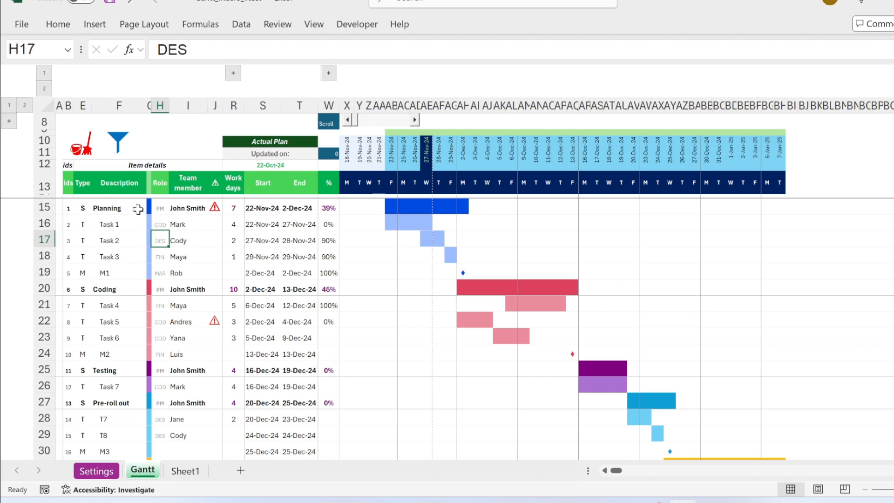
click(114, 207)
click(187, 208)
click(236, 224)
click(216, 208)
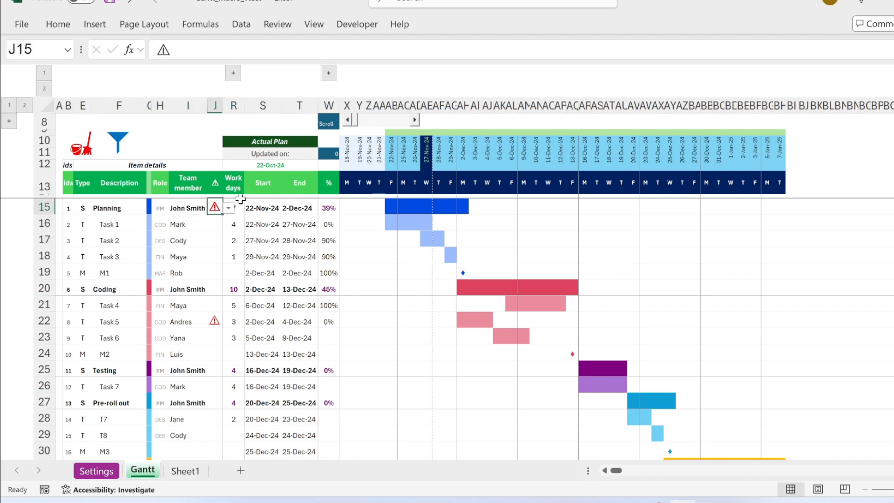
click(238, 206)
drag(248, 212, 300, 209)
click(329, 208)
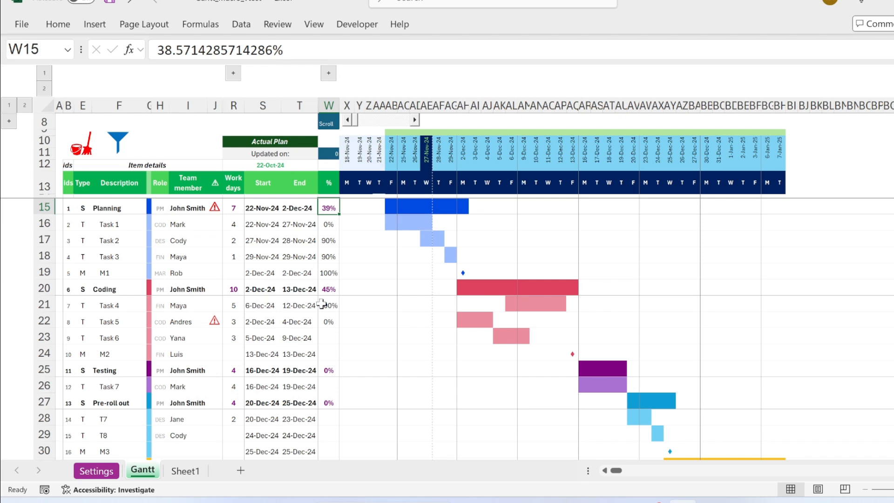
Step: Expand the collapsed rows above the Gantt chart and set the Highlight date to 25-Nov-24
click(9, 121)
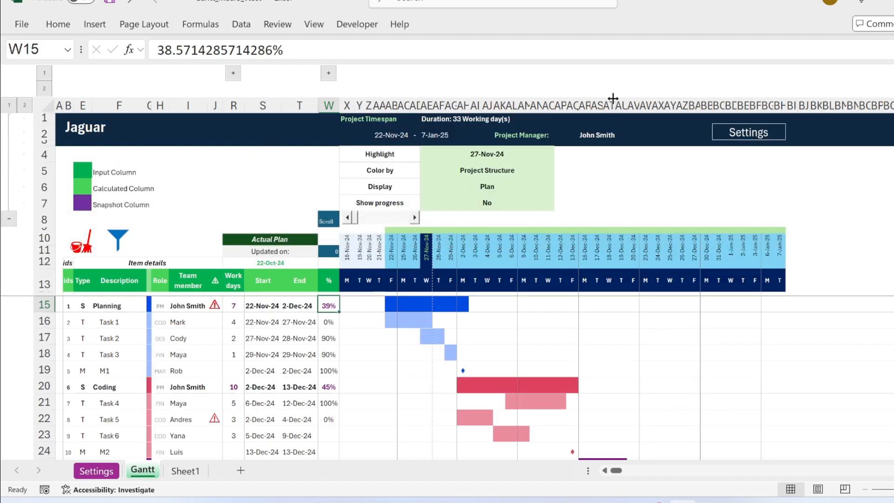
click(507, 154)
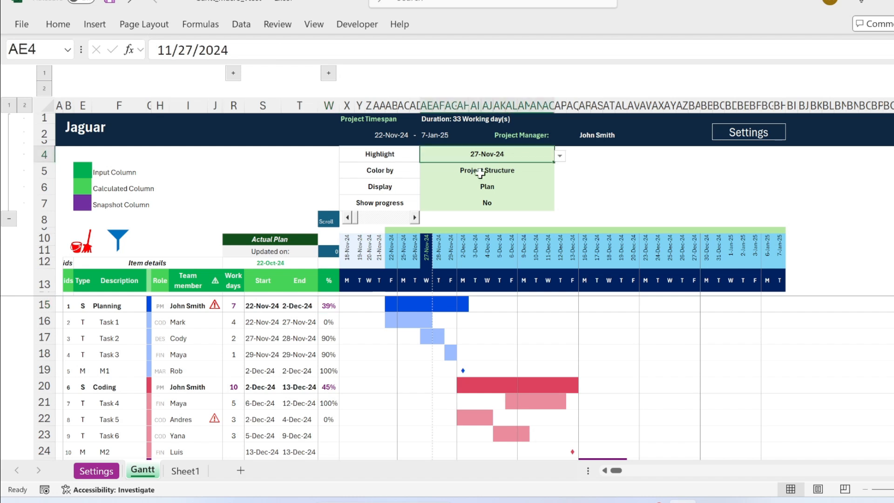
click(560, 157)
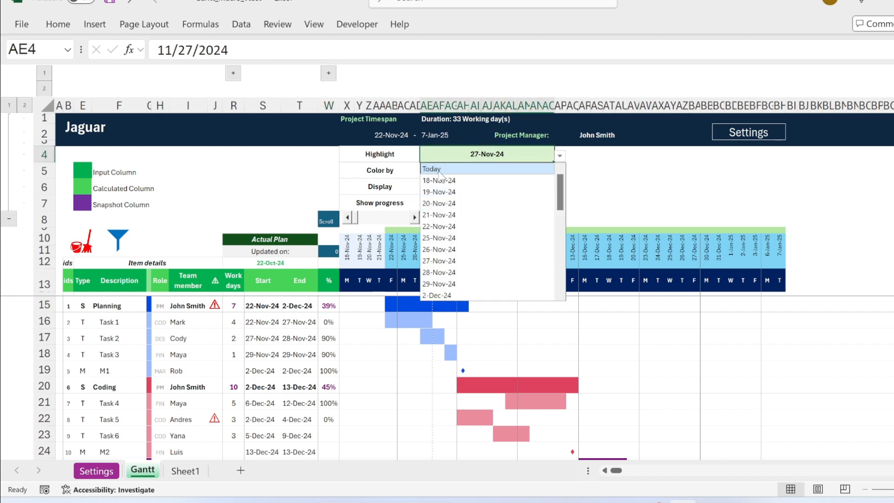
click(454, 238)
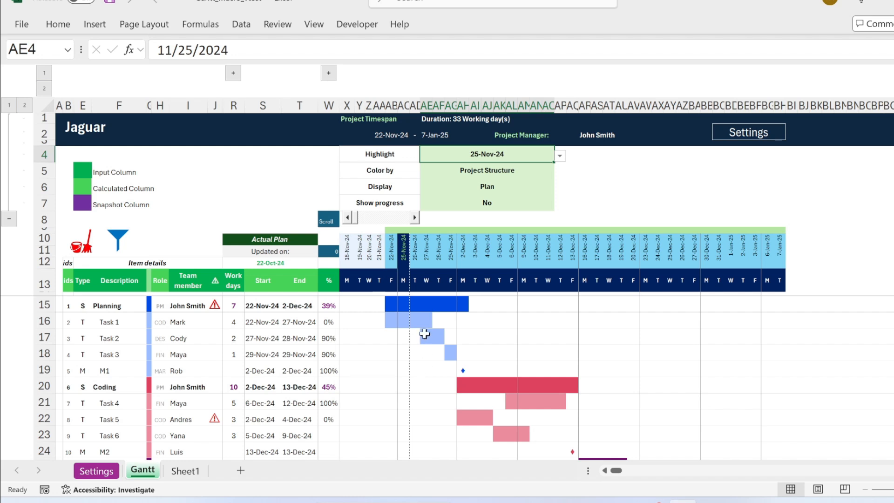
Step: Examine how the Planning and Coding sections are colored under the Project Structure option
click(529, 168)
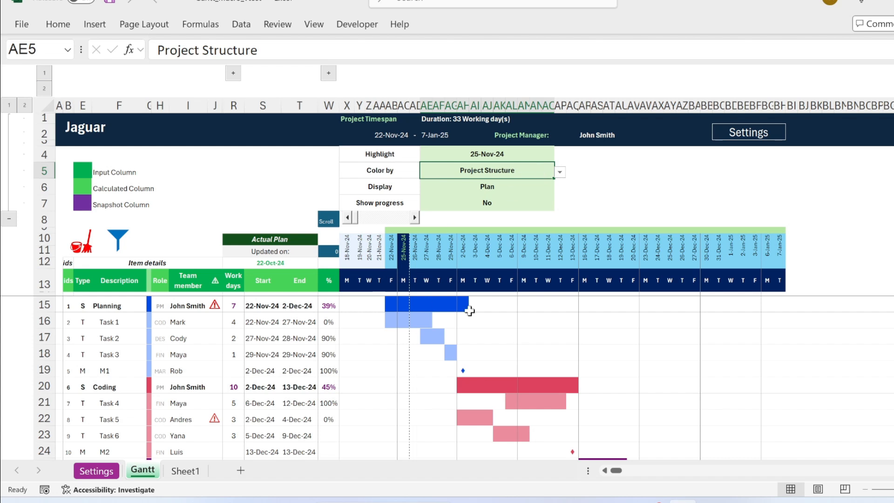
drag(64, 306, 469, 369)
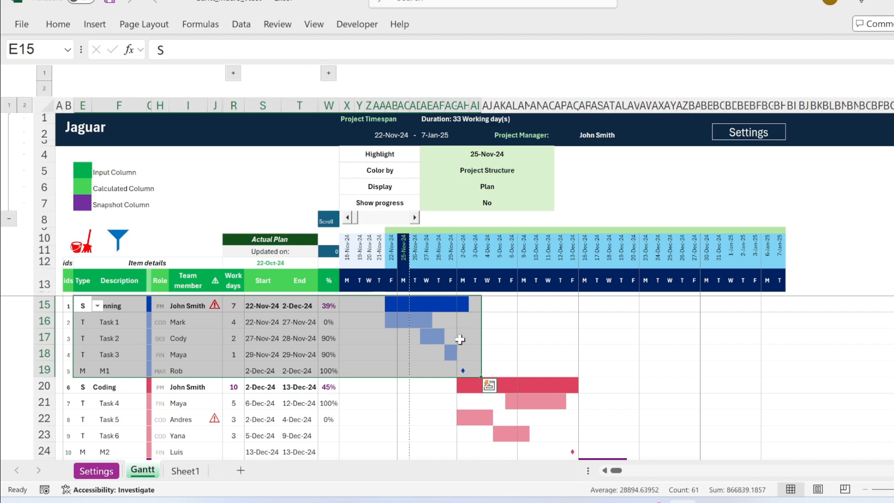
drag(105, 388, 523, 412)
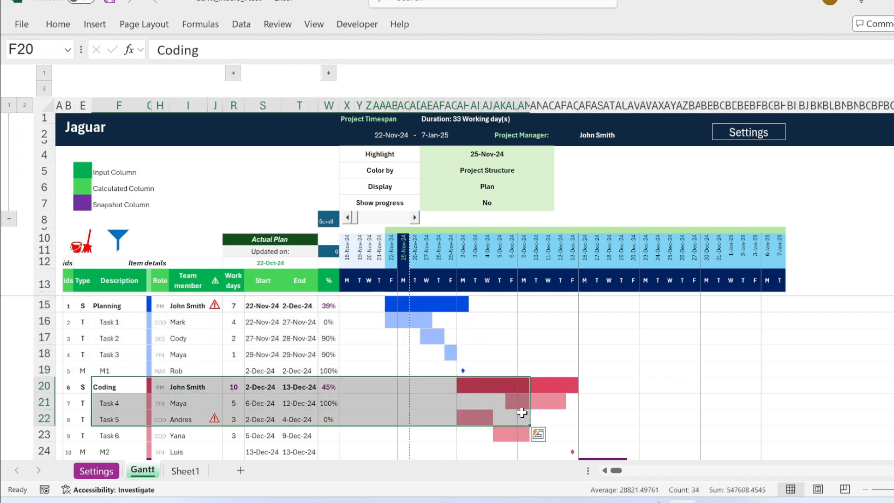
scroll(521, 413, down, 4)
scroll(522, 413, up, 4)
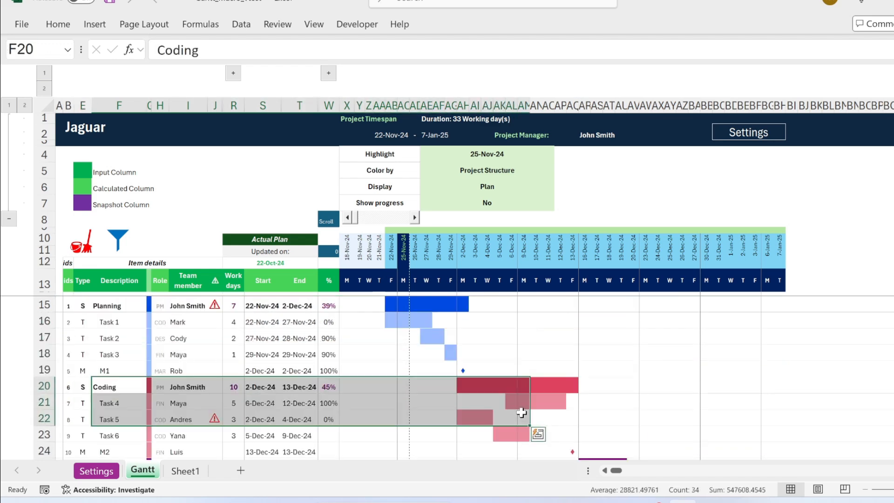
Step: Color the Gantt chart by Team Roles and inspect the role colors of Tasks 1, 5 and 4
click(518, 170)
click(560, 173)
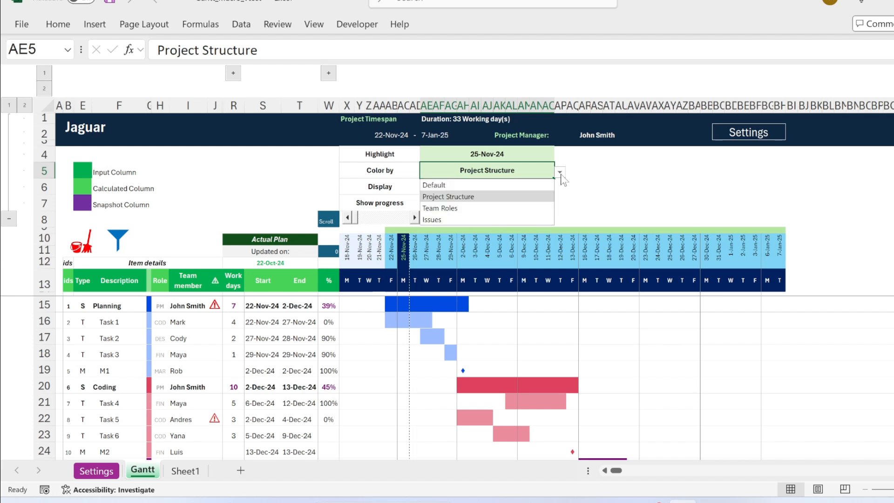
click(447, 208)
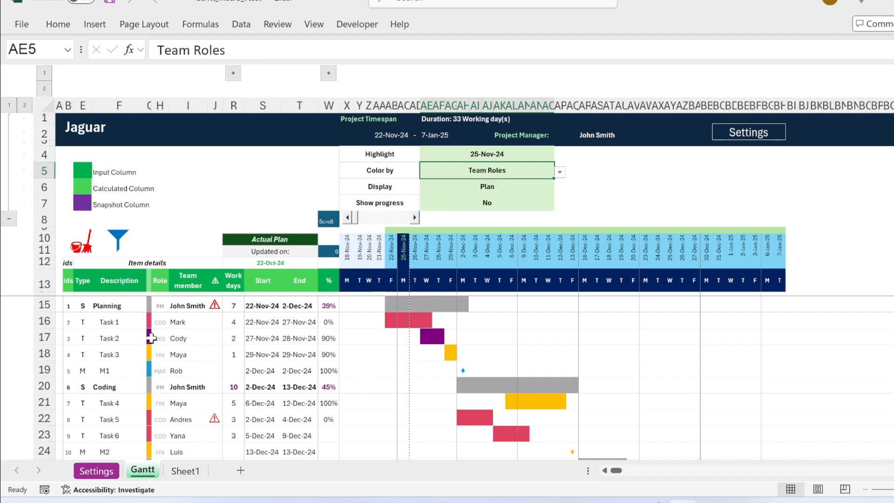
drag(155, 320, 472, 321)
drag(158, 419, 419, 421)
drag(158, 403, 420, 404)
Step: Try the Default and Issues options for coloring the Gantt chart
click(503, 172)
click(560, 172)
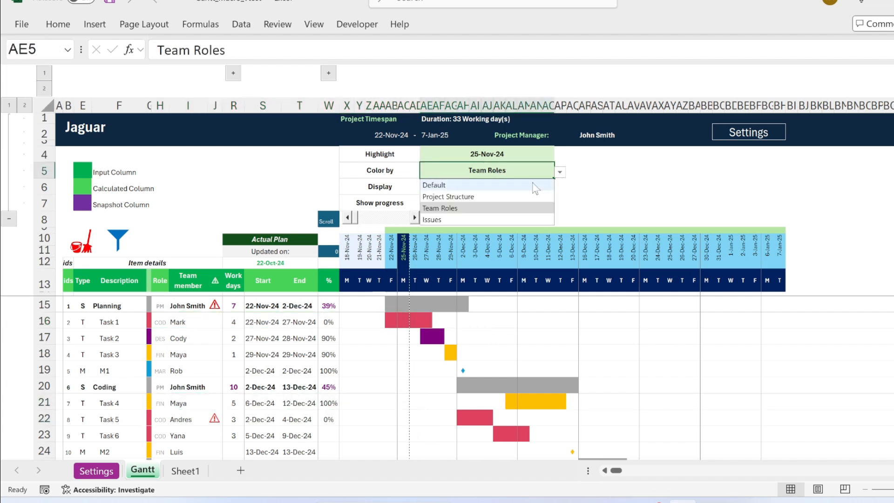
click(496, 185)
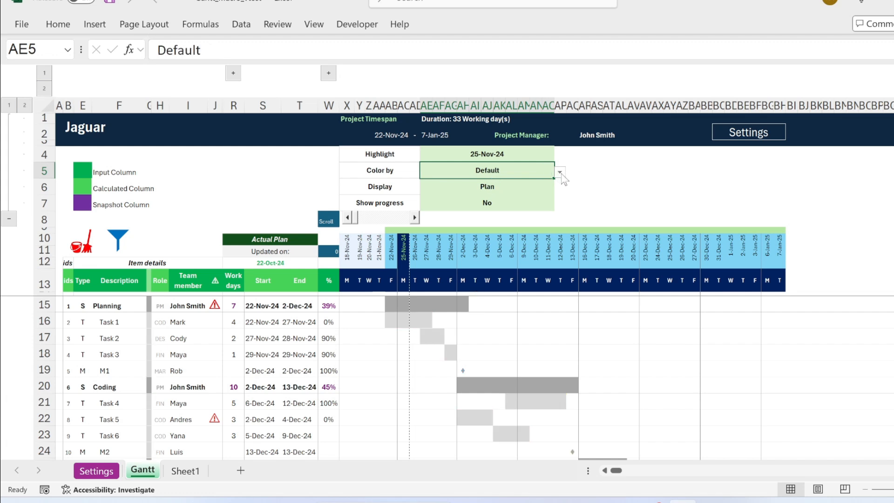
click(561, 173)
click(476, 222)
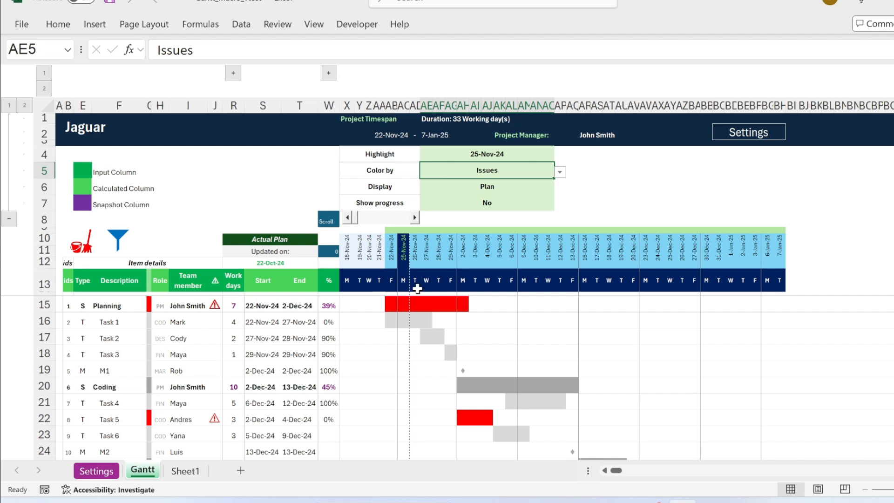
Step: Flag Task 2 in the Planning section with the warning symbol in the issue column
click(205, 323)
click(215, 338)
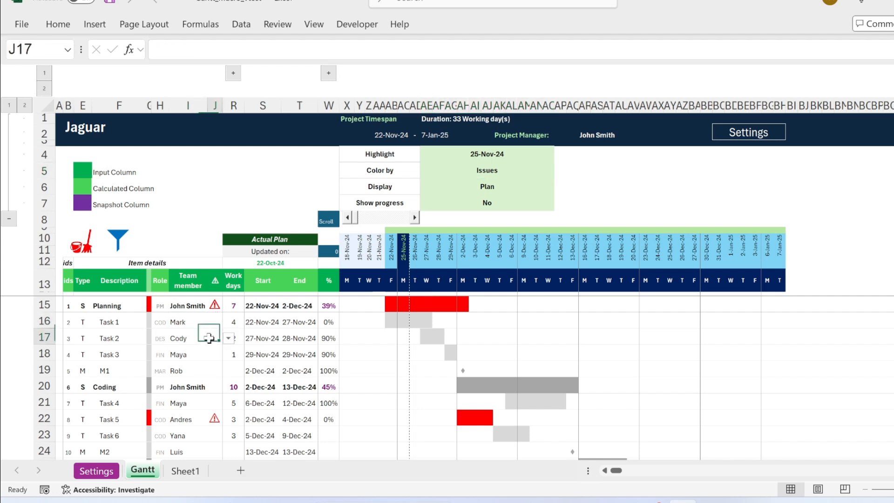
click(228, 338)
click(217, 356)
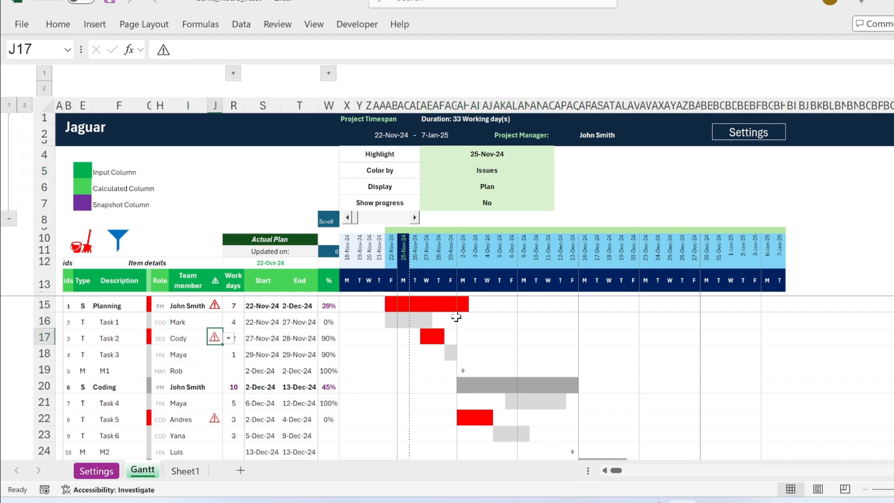
Step: Set the Gantt chart's Color by option back to Project Structure
click(503, 171)
click(560, 172)
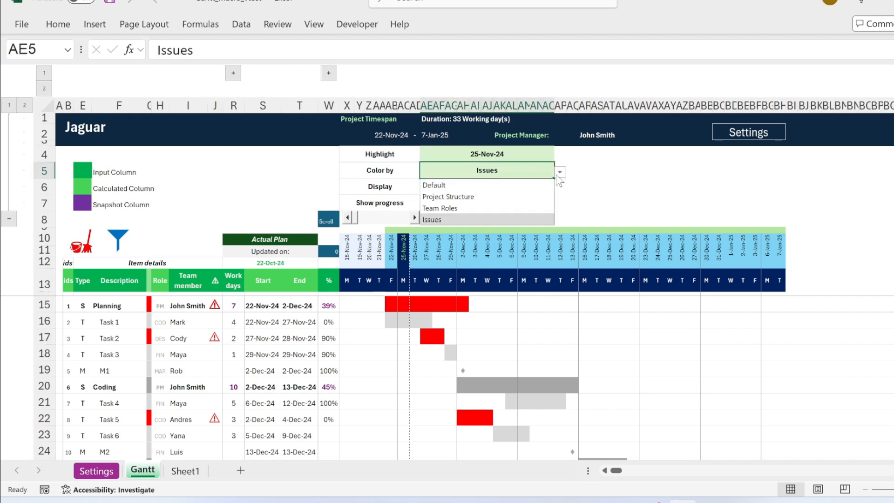
click(445, 196)
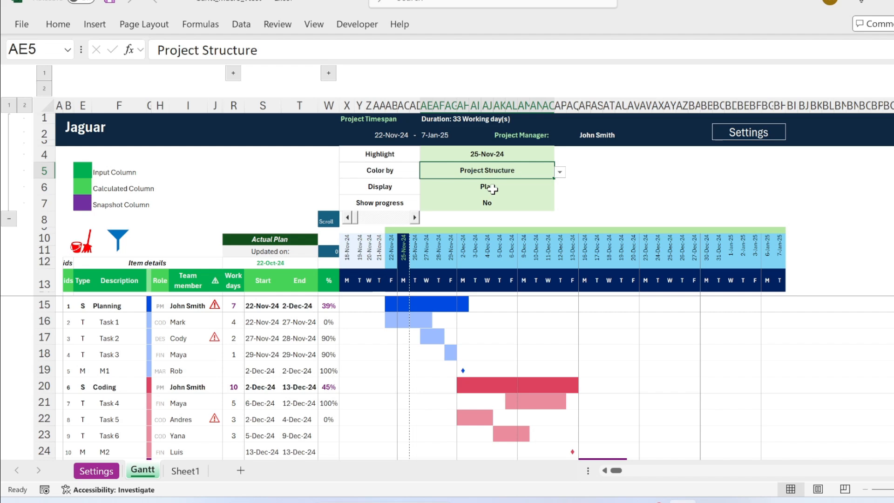
Step: Expand the grouped Base Plan columns and select the Planning row's base start date
click(329, 73)
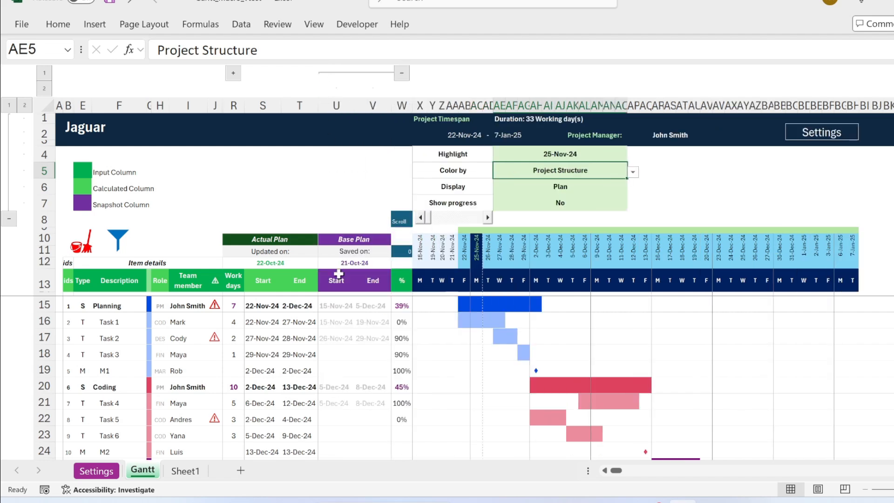
click(335, 307)
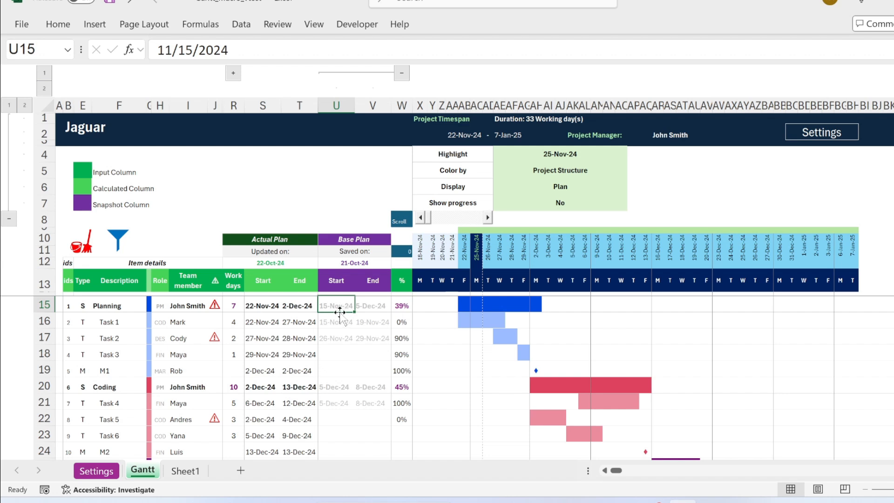
Step: Check the Planning row's base end date and set the Gantt chart's Display option to Plan vs Base
click(377, 307)
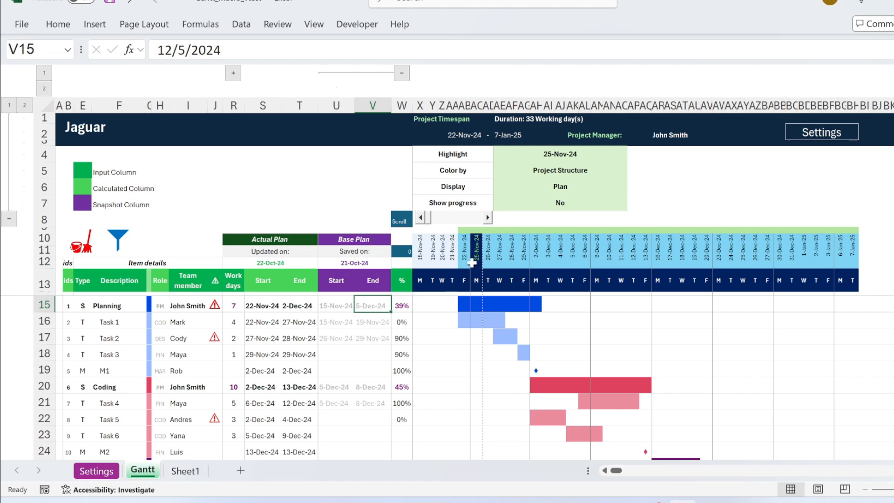
click(601, 186)
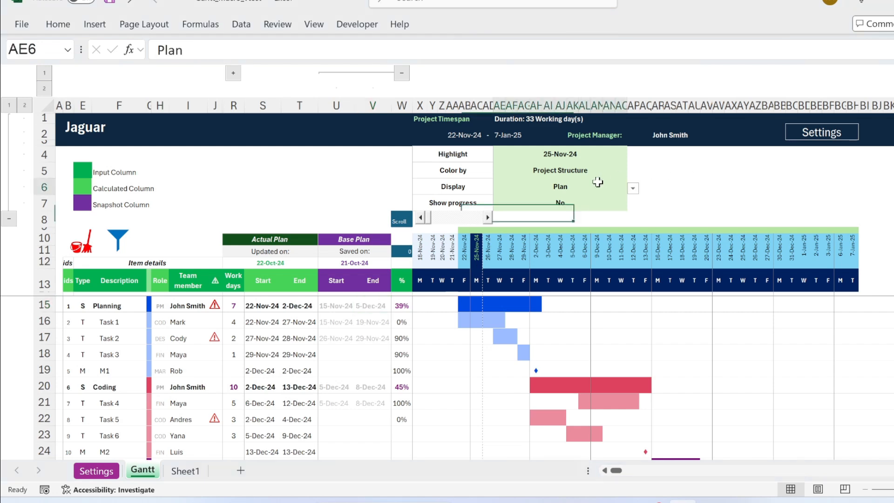
click(633, 188)
click(541, 213)
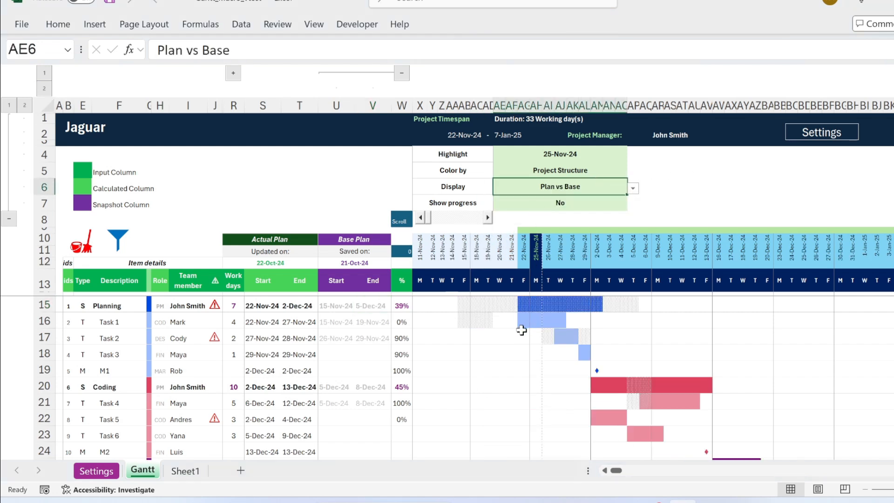
Step: Examine the base plan bars of Planning and Task 1 in the timeline against Task 1's actual dates
drag(467, 304, 639, 306)
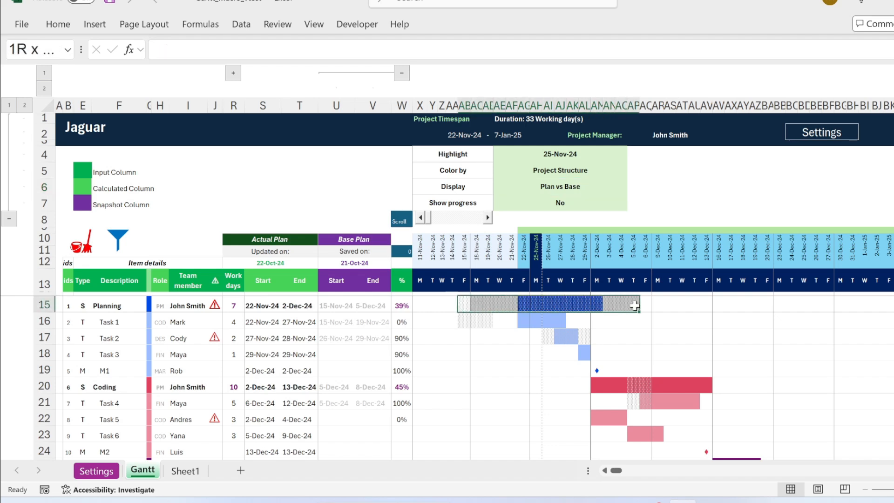
drag(469, 321, 492, 322)
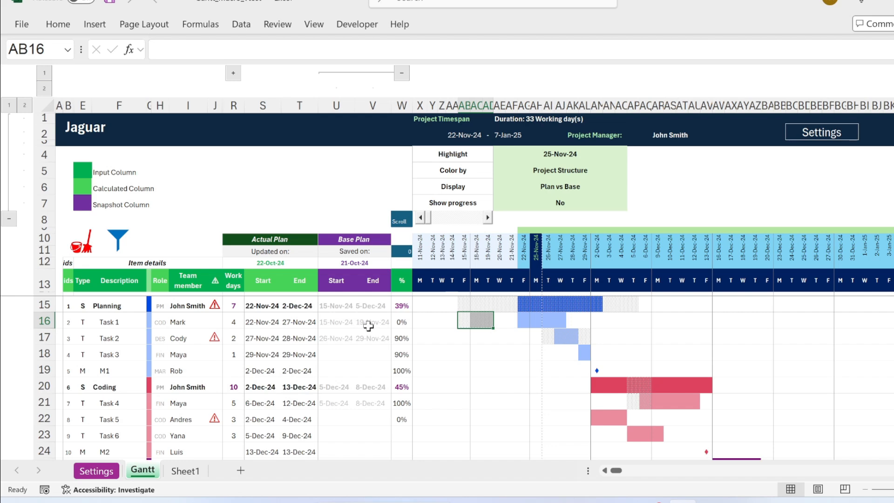
drag(274, 321, 298, 322)
Step: Set the Gantt chart's Display option back to Plan
click(606, 187)
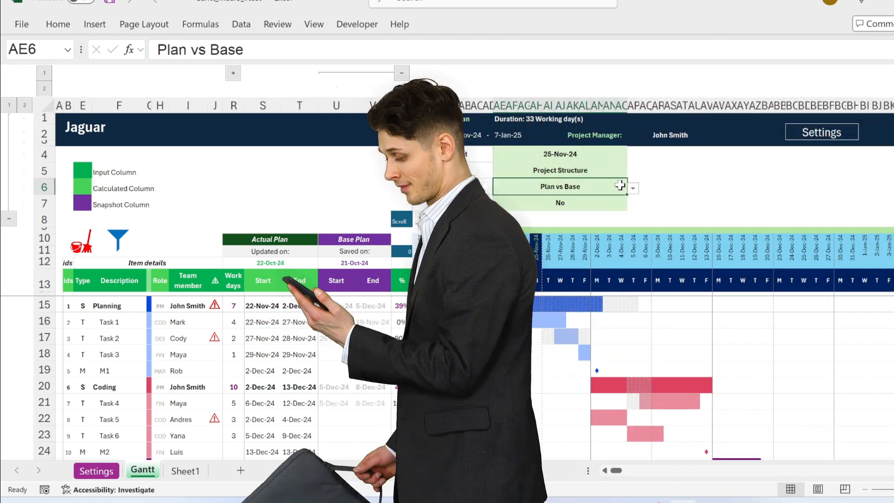
click(633, 188)
click(555, 204)
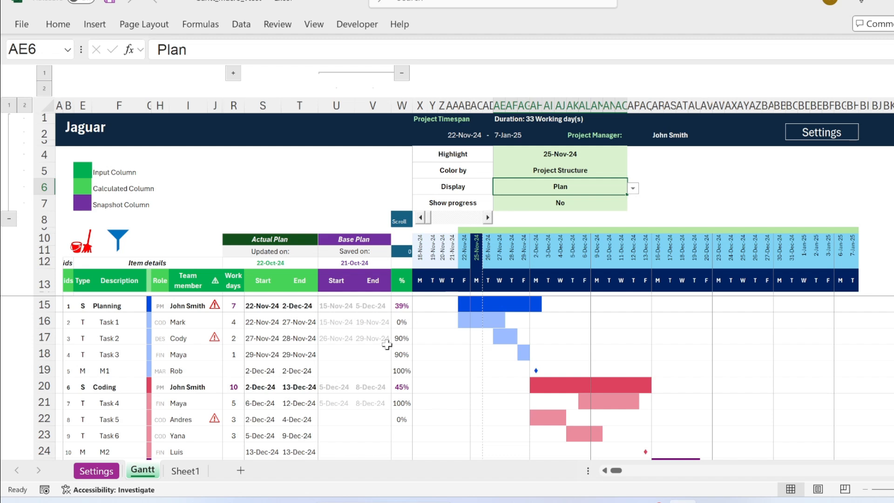
Step: Review the completion percentages and the M1 milestone marker, and set Show progress to Yes
drag(398, 307, 402, 419)
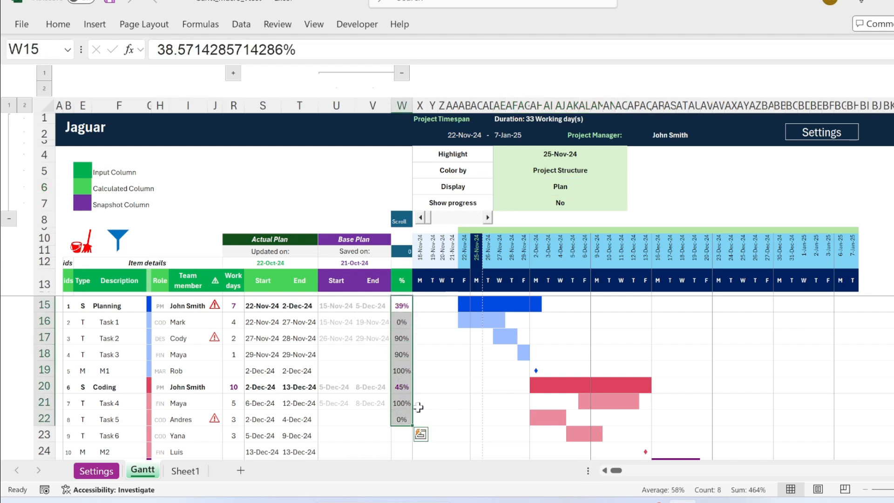
click(536, 370)
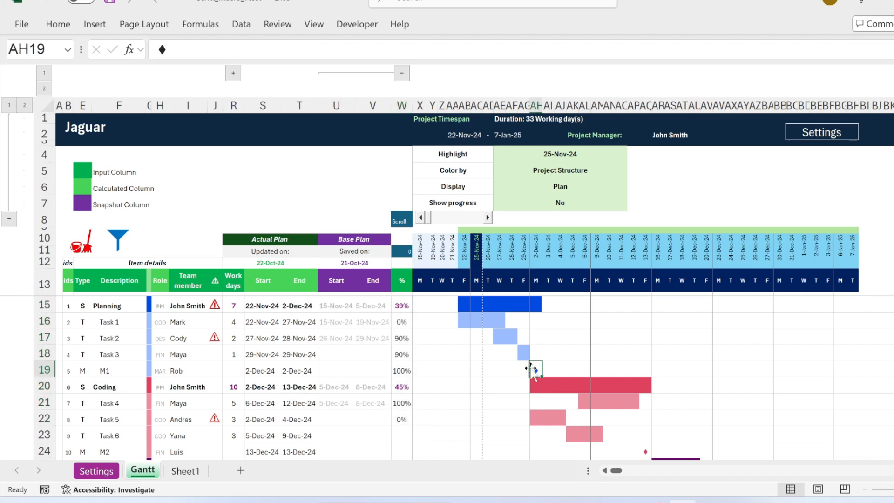
click(604, 205)
click(633, 205)
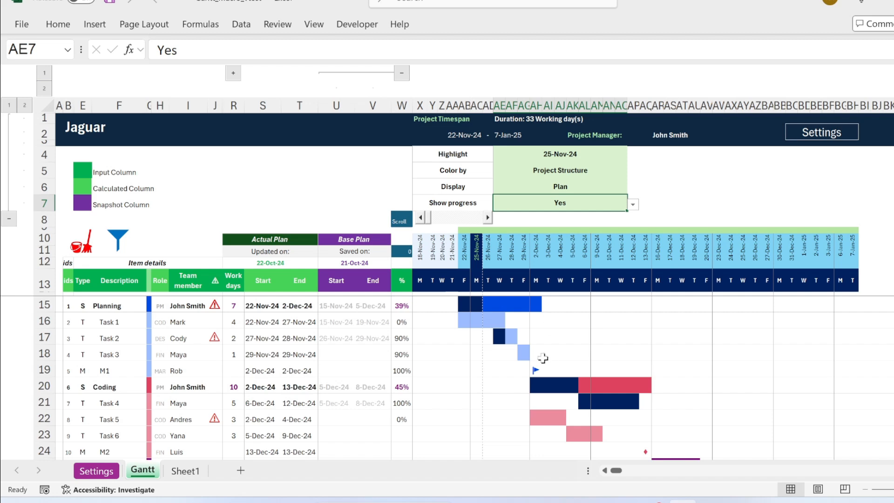
Step: Examine the progress shading on the Planning and Coding bars, Coding's completion percentage and the M1 milestone marker
click(471, 304)
click(537, 387)
click(396, 387)
drag(536, 387, 569, 385)
click(536, 370)
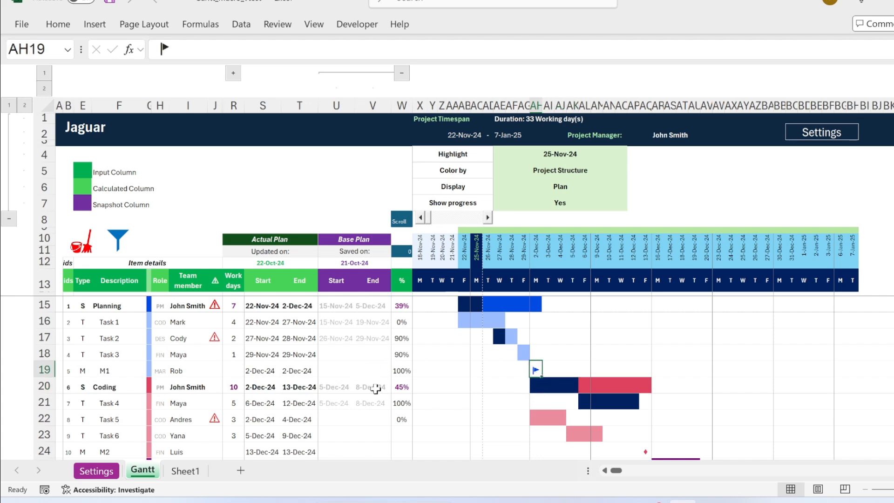
Step: Set the Gantt chart's Show progress option back to No
click(576, 206)
click(632, 205)
click(536, 228)
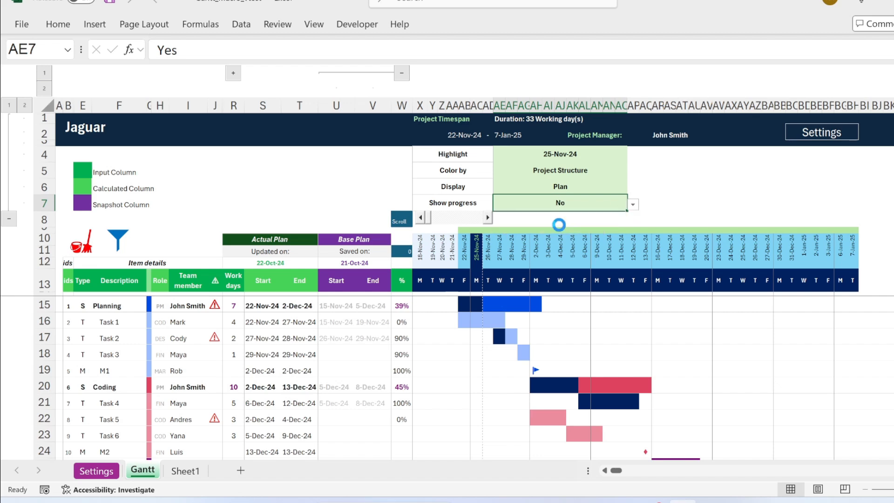
Step: Collapse the Base Plan columns, expand the grouped Actual Plan columns, and inspect Task 3's dependency id
click(401, 73)
click(234, 73)
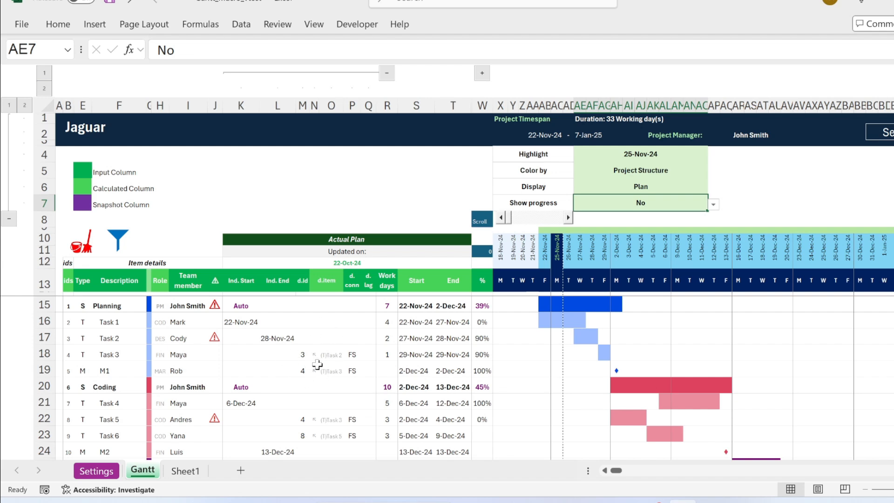
click(123, 337)
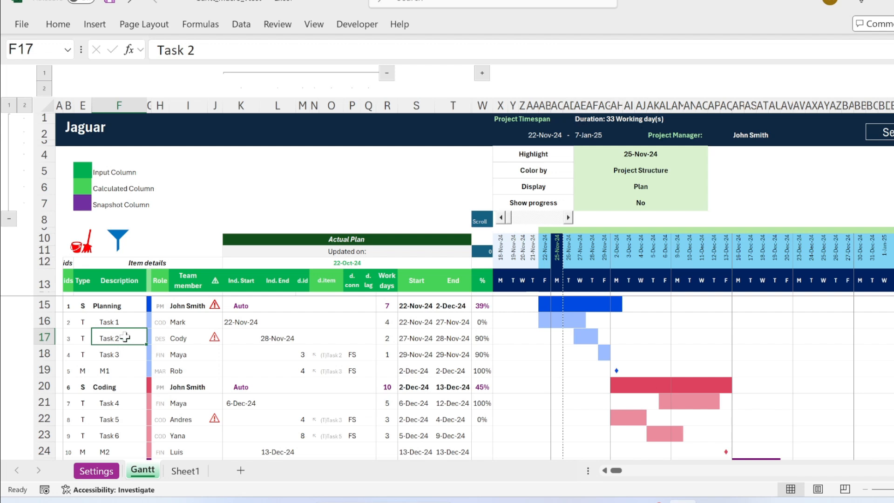
click(112, 355)
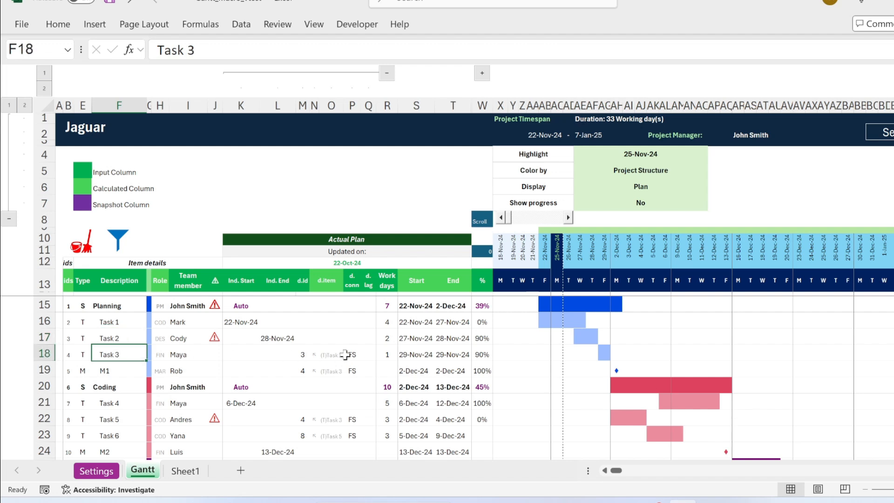
click(303, 355)
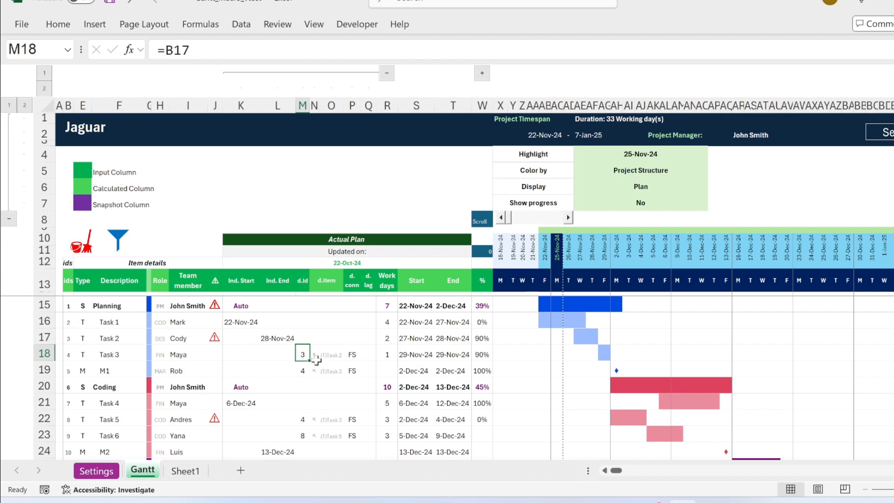
Step: Compare Task 2's end date with Task 3's start date and look at both bars in the timeline
click(461, 338)
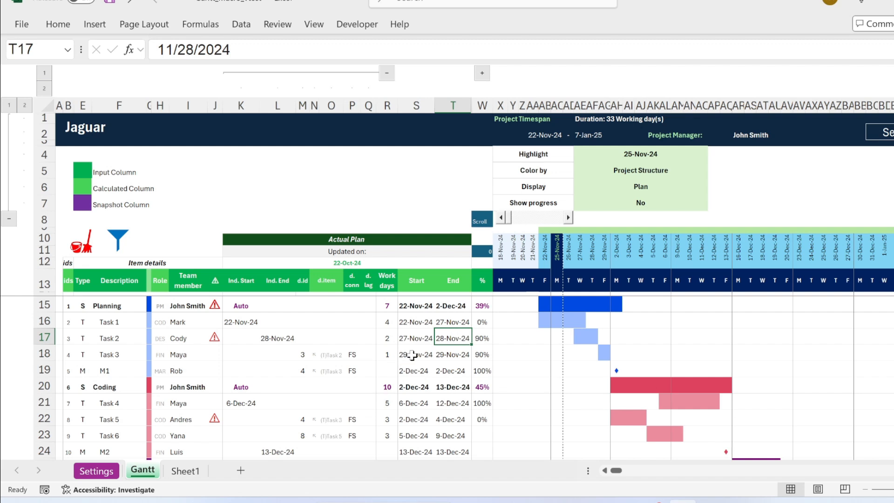
click(412, 355)
click(604, 353)
click(590, 339)
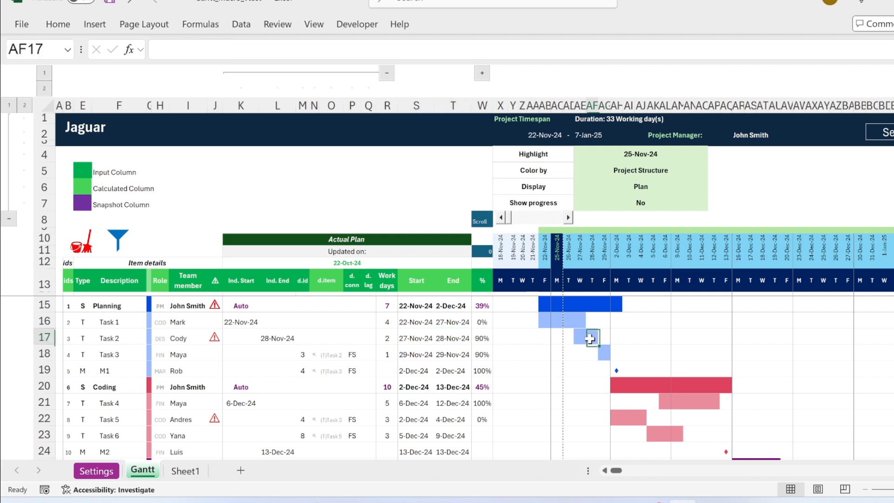
Step: Try 29 Nov as Task 2's independent end date, and restore it to 28 Nov
click(273, 338)
text(29 nov)
key(Return)
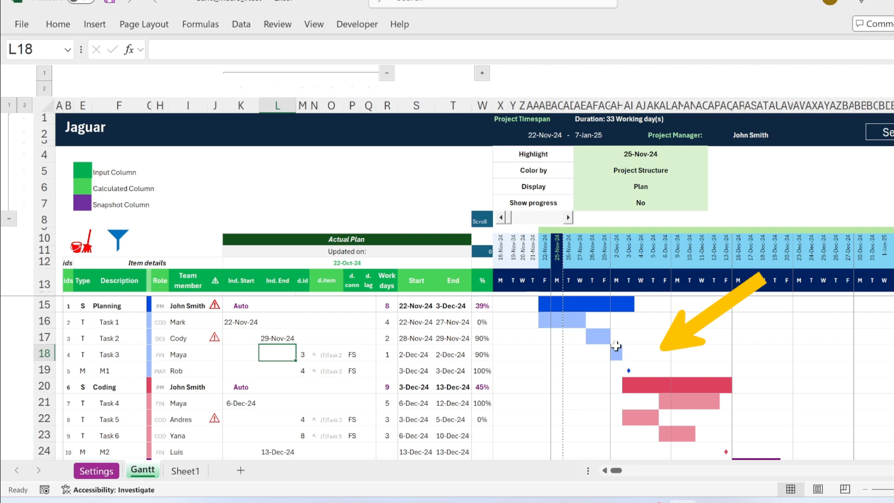
click(267, 338)
text(28 nov)
key(Return)
Step: Try the SS dependency connection for Task 3, and set it back to FS
click(352, 354)
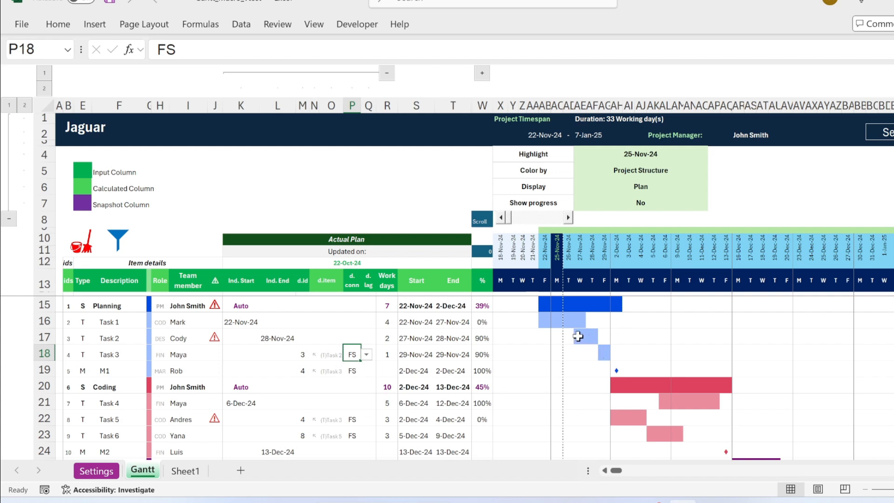
click(367, 355)
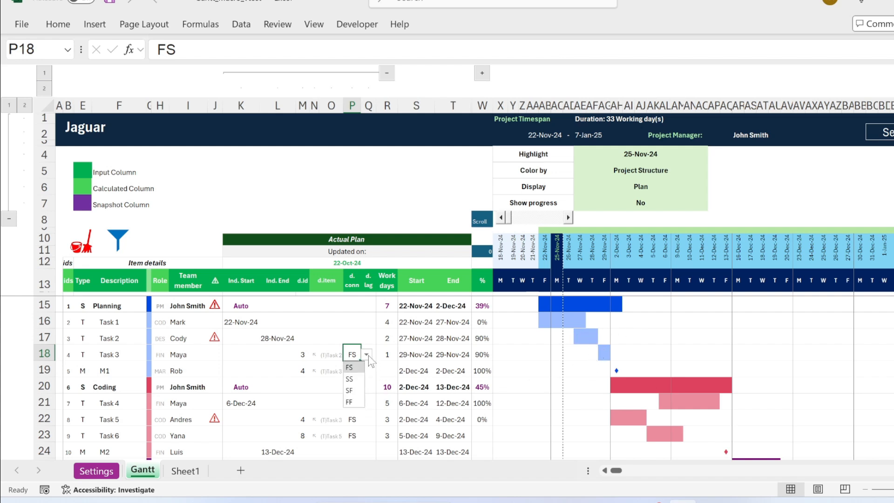
click(352, 380)
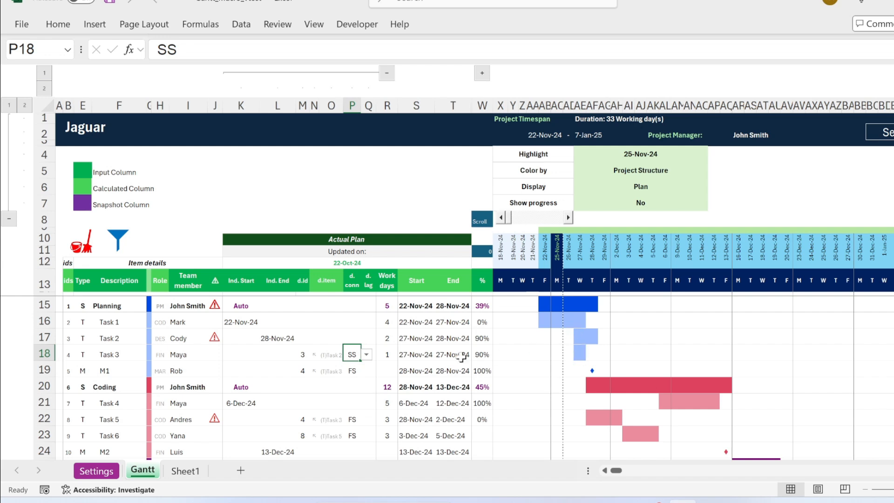
click(367, 355)
click(357, 367)
Step: Try changing Task 2's type to S, and set it back to T
click(82, 339)
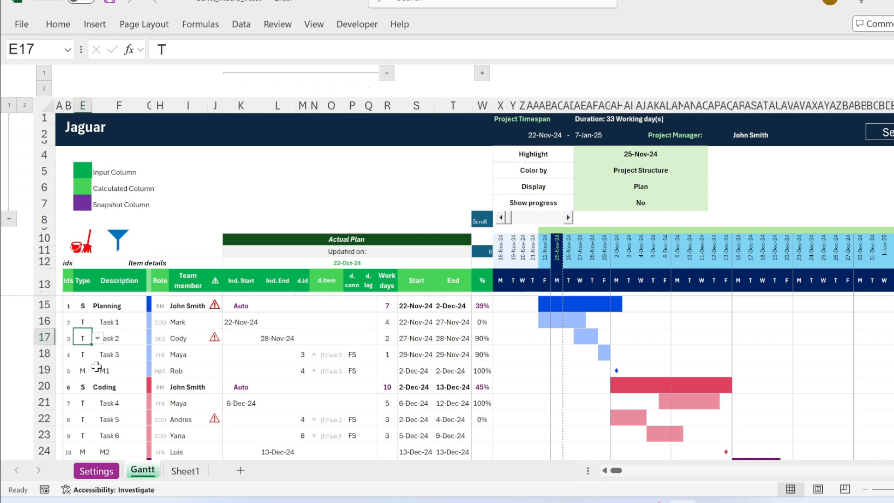
click(97, 339)
click(91, 349)
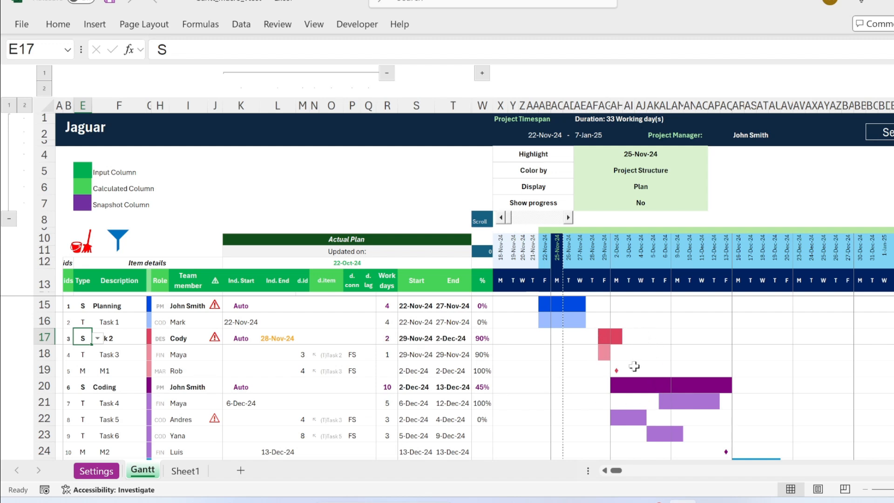
click(97, 339)
click(85, 364)
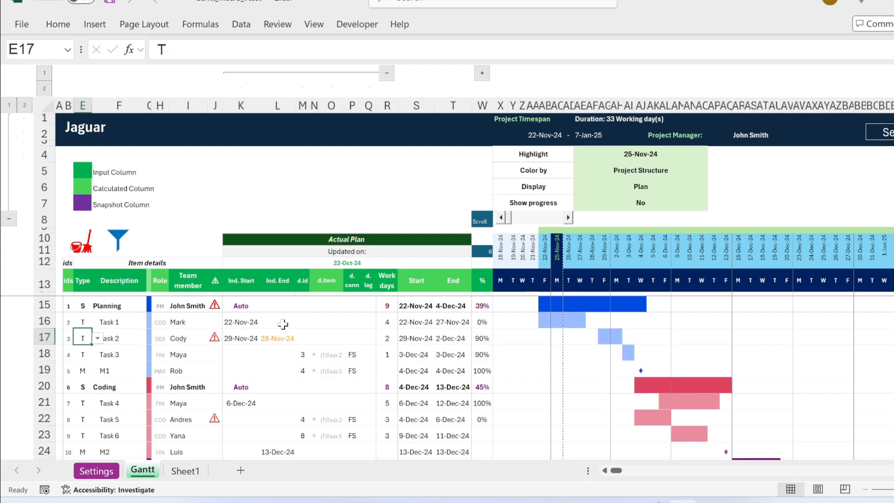
Step: Clear Task 2's independent start date
click(256, 333)
key(Delete)
click(256, 369)
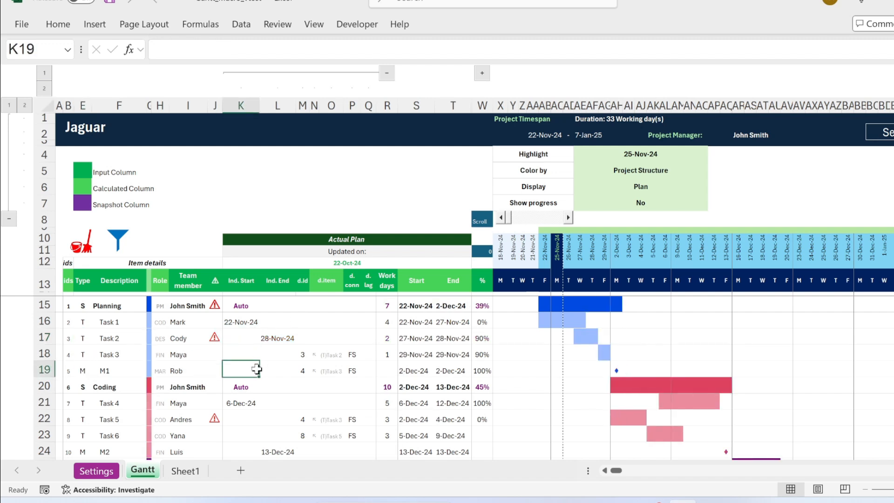
Step: Review the project settings and the Holiday List on the Settings sheet, and return to the Gantt sheet
click(96, 471)
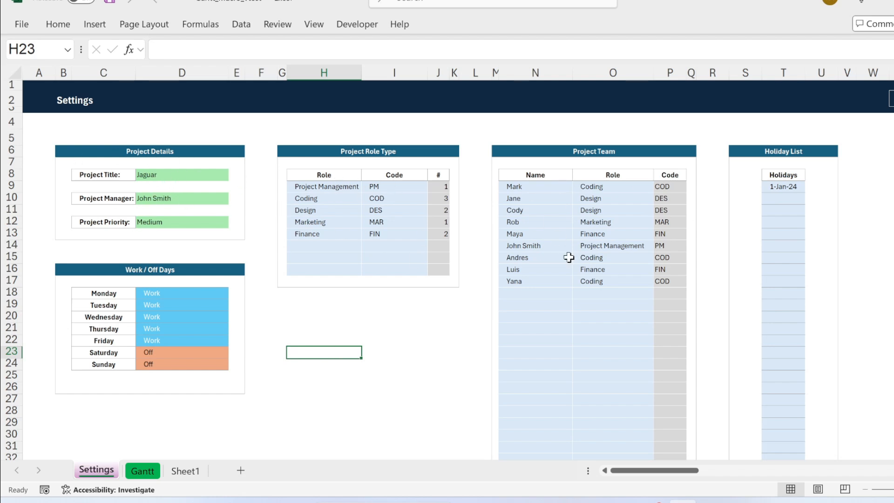
drag(783, 186, 787, 296)
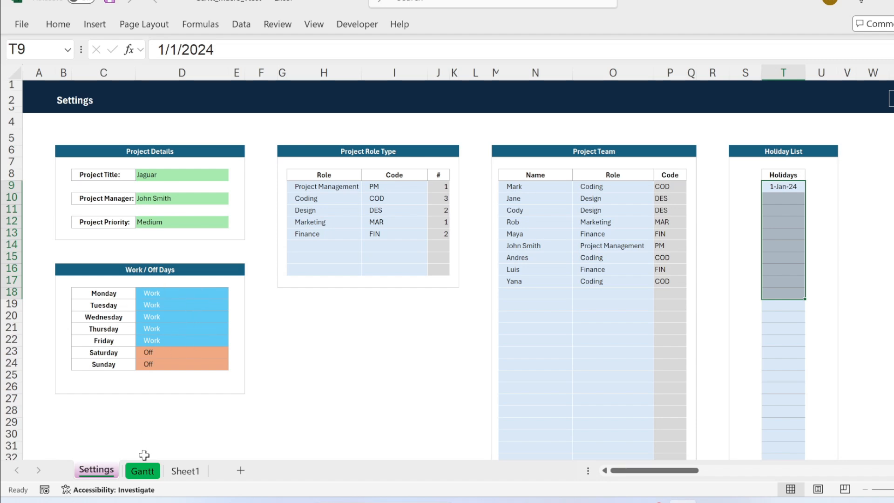
click(144, 471)
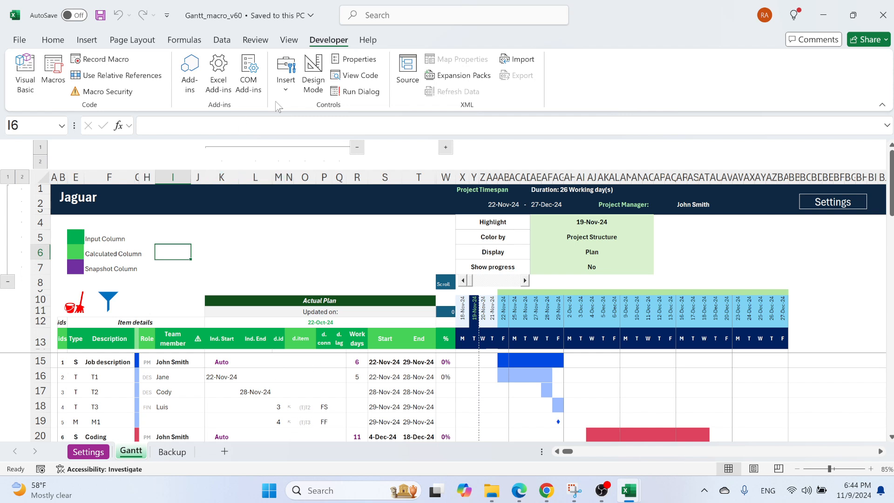
Step: Collapse the ribbon to enlarge the worksheet area of the Gantt sheet
click(882, 106)
click(41, 43)
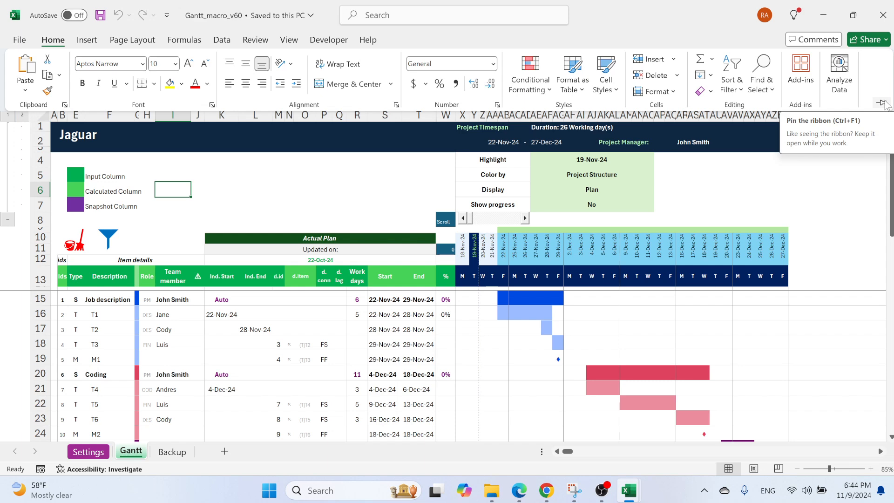
click(277, 190)
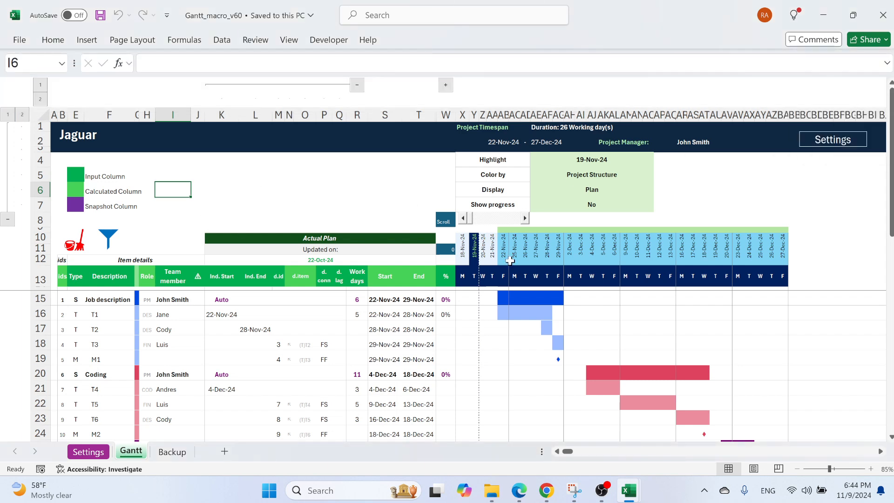
Step: Collapse the grouped header rows above the plan and clear all existing Gantt data
click(7, 219)
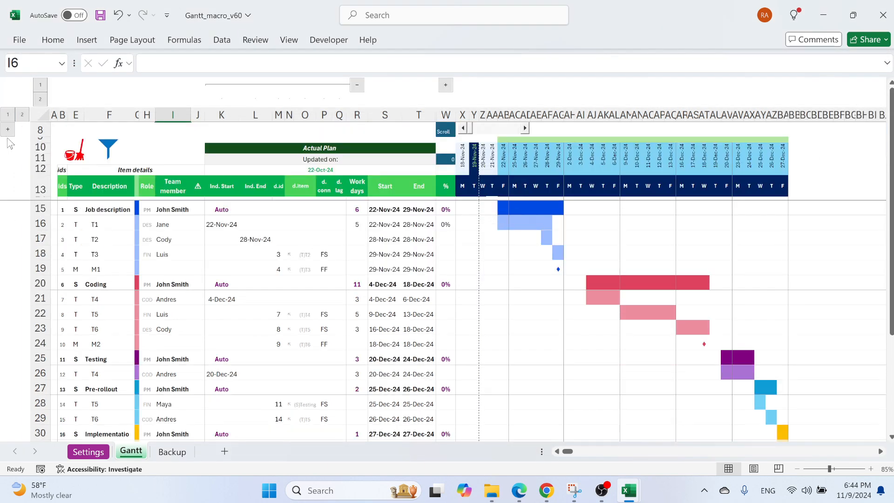
scroll(257, 295, down, 2)
scroll(256, 295, up, 2)
click(79, 158)
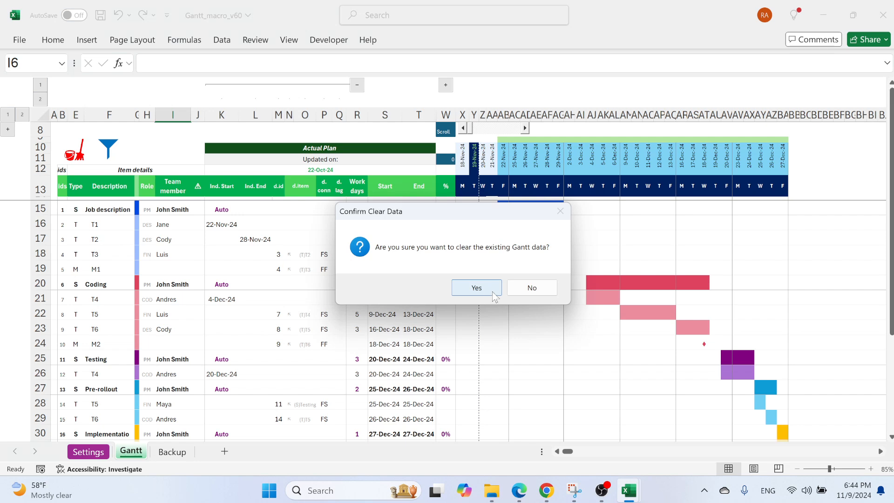
click(477, 286)
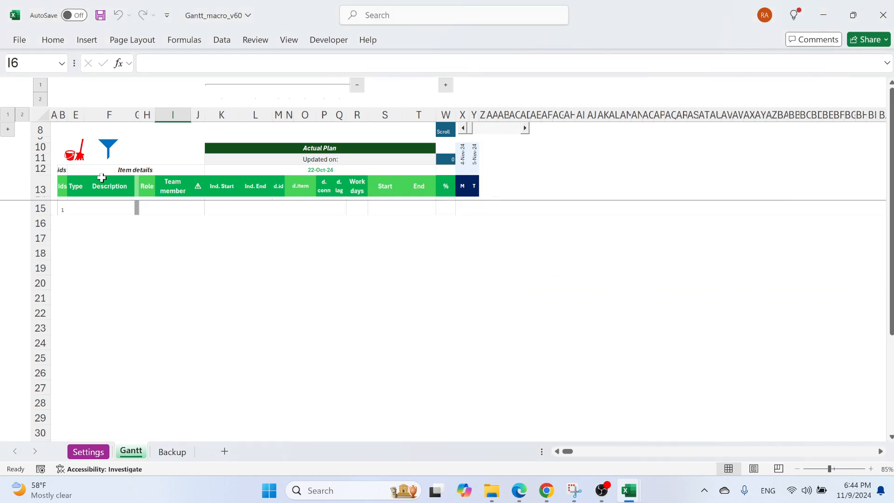
Step: Expand the grouped header rows again and open the Settings sheet
click(8, 131)
click(89, 451)
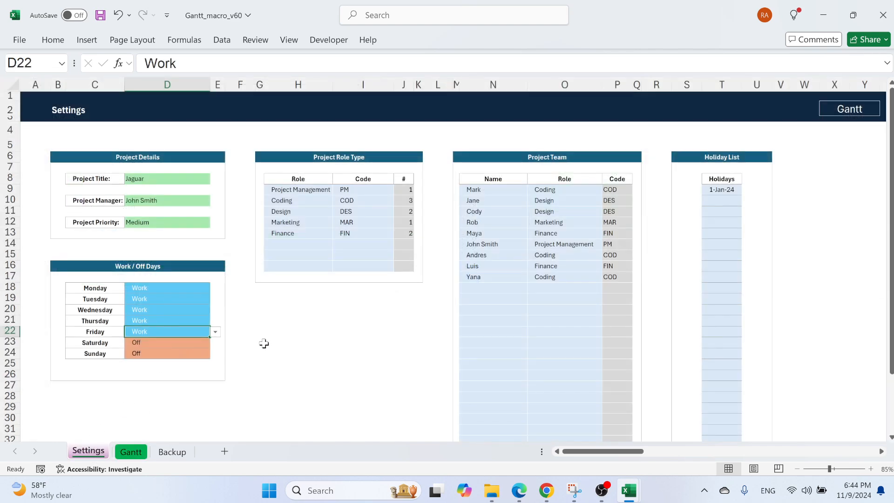
Step: Review the Project Details fields and check how the title and manager appear in the Gantt sheet header, returning to Settings
drag(175, 180, 172, 221)
click(162, 180)
click(160, 201)
click(161, 220)
click(849, 109)
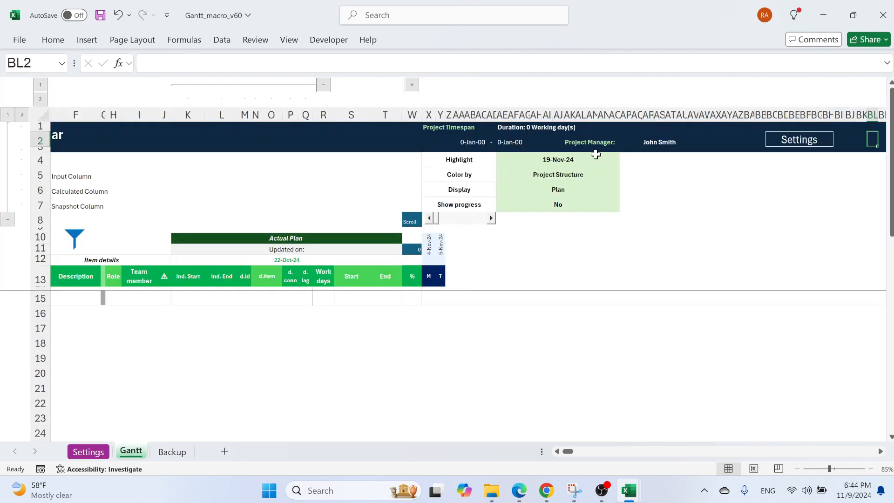
click(135, 142)
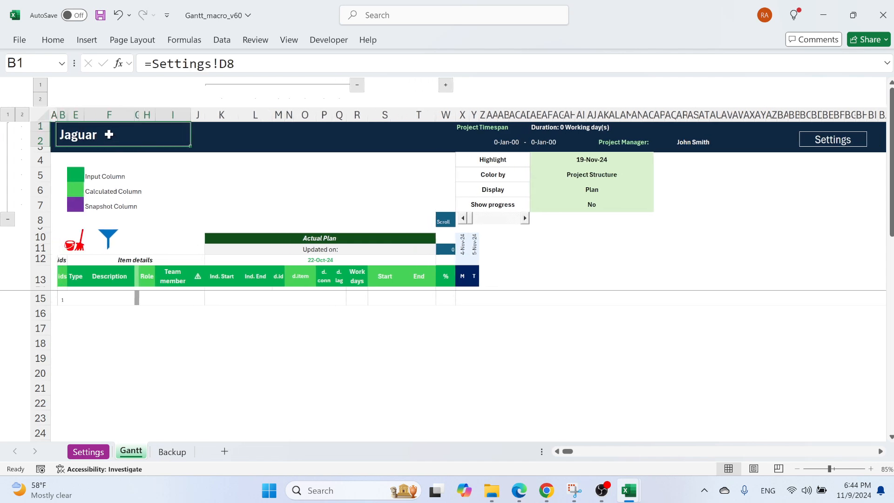
click(707, 141)
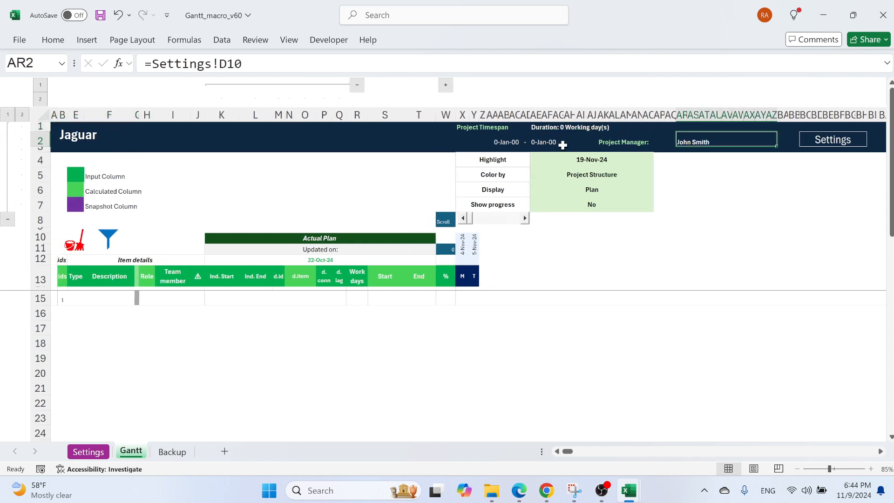
click(813, 142)
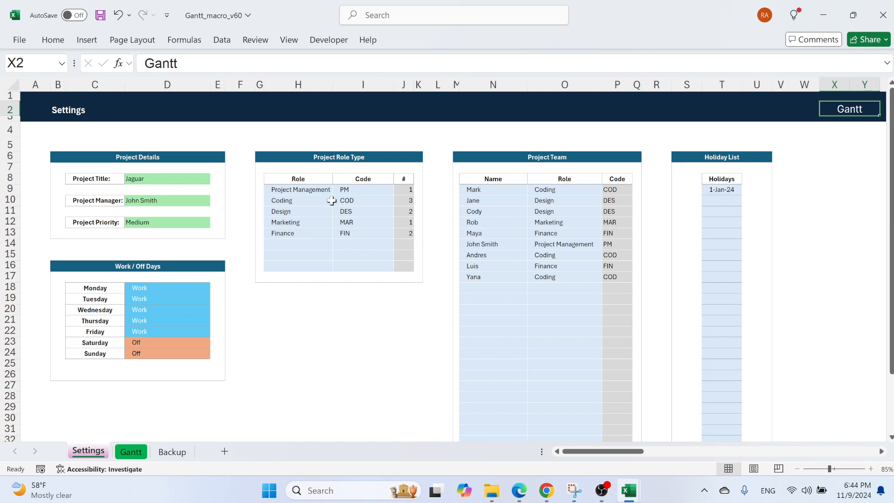
Step: Add a role named Role with the code ROL below Finance in the Project Role Type table
drag(313, 188, 371, 265)
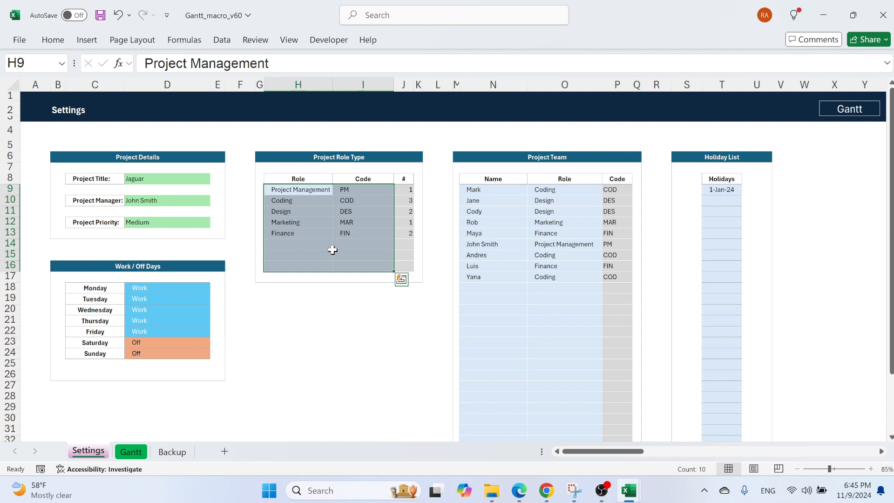
click(319, 232)
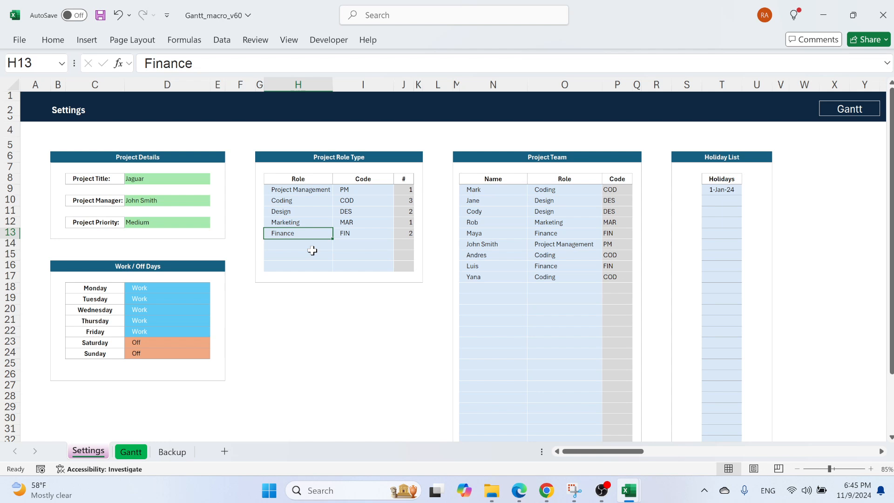
click(354, 231)
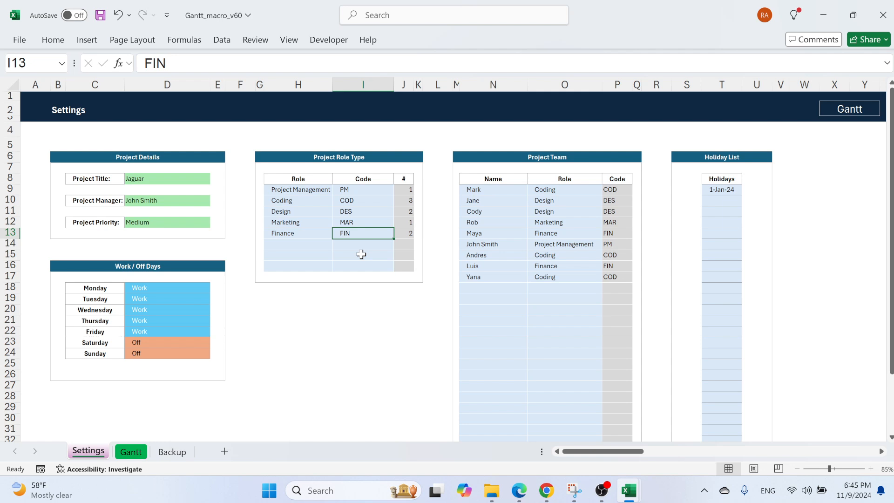
click(318, 246)
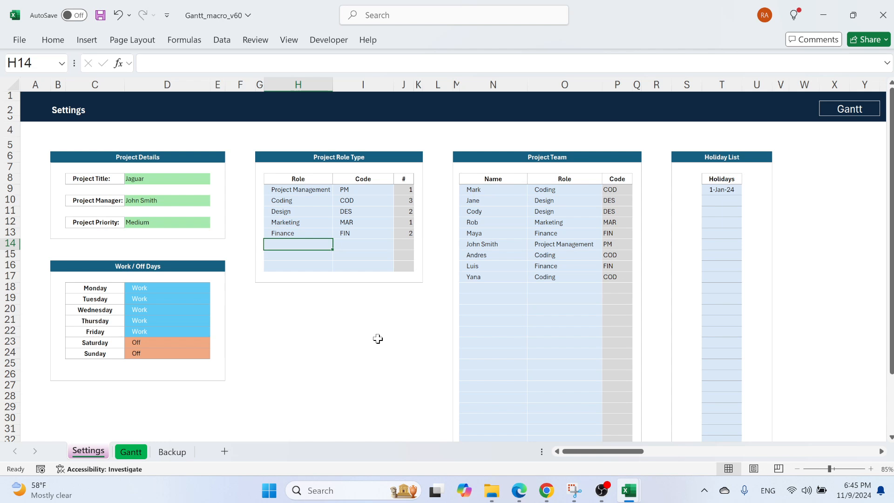
text(Ro)
key(Return)
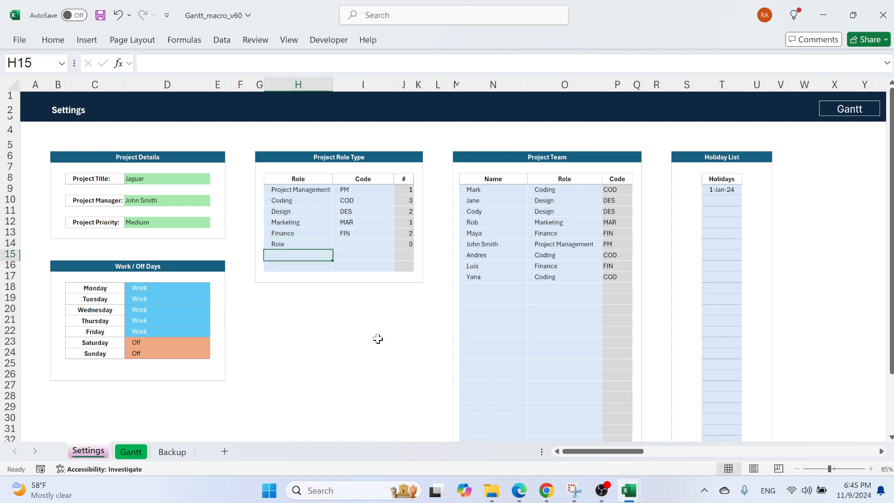
key(Up)
key(Right)
text(ROL)
key(Return)
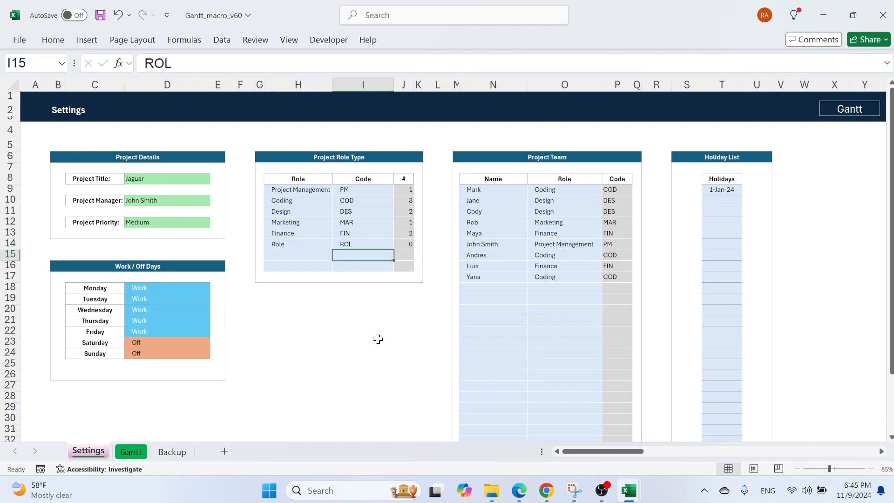
Step: Check the count formula of the sample role and delete the role with its code
click(403, 244)
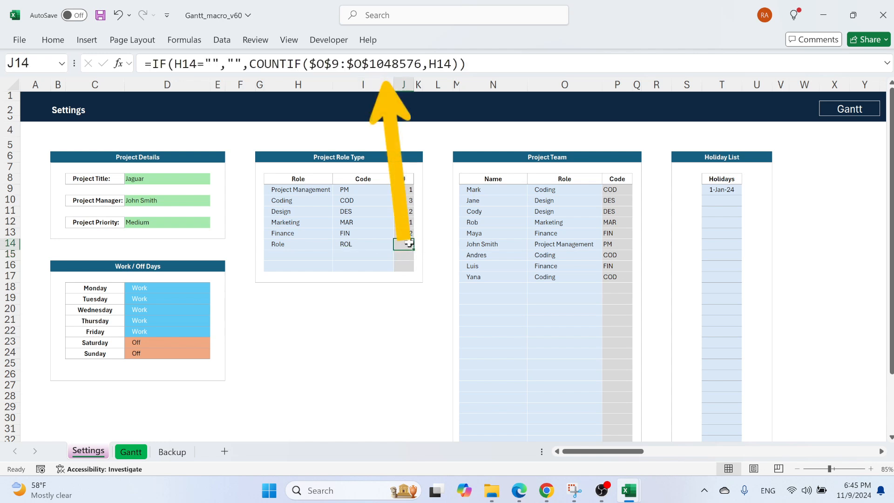
drag(293, 245, 355, 245)
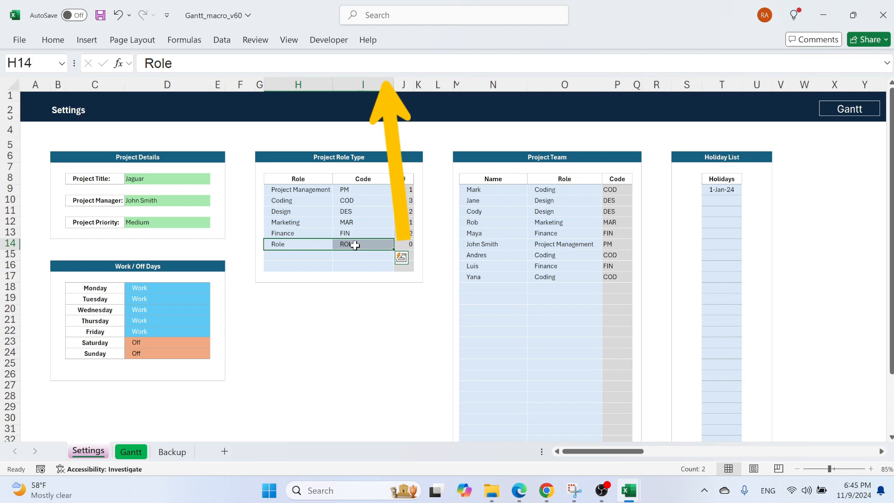
key(Delete)
Step: Try extending the Project Team table down to row 40, and undo the extension
click(543, 289)
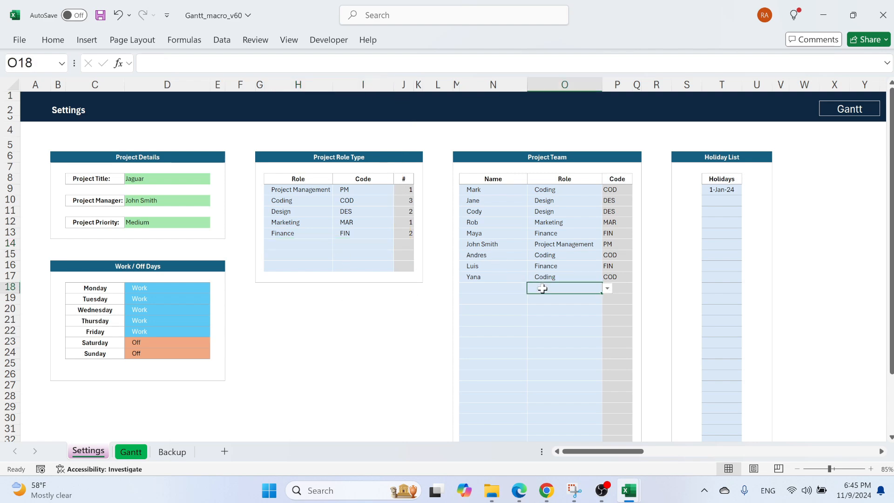
scroll(515, 312, down, 5)
drag(496, 294, 629, 378)
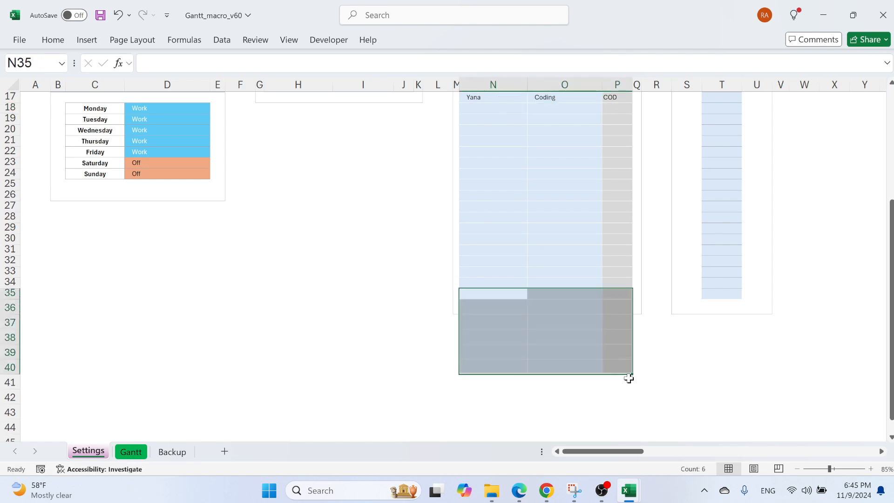
click(497, 294)
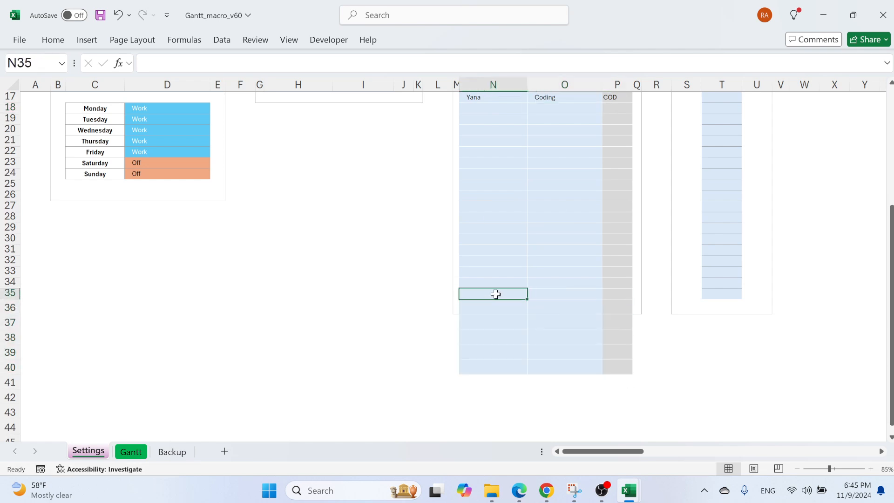
click(549, 296)
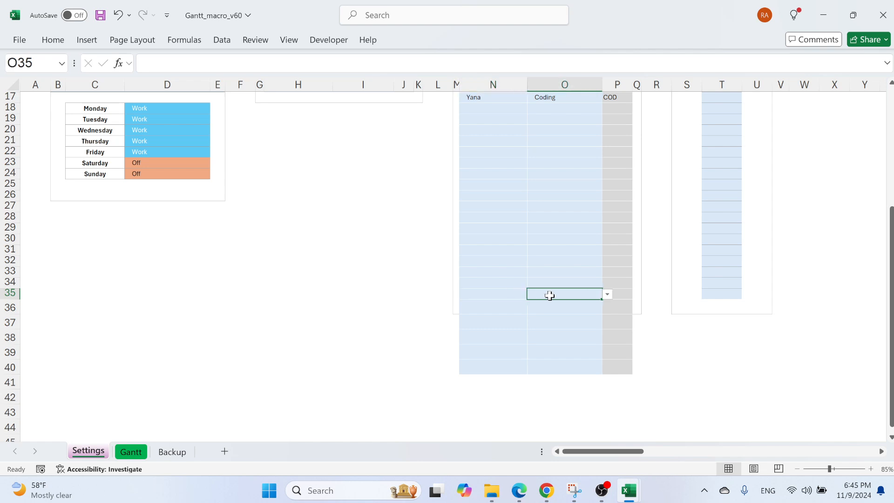
key(ctrl+z)
scroll(550, 294, up, 5)
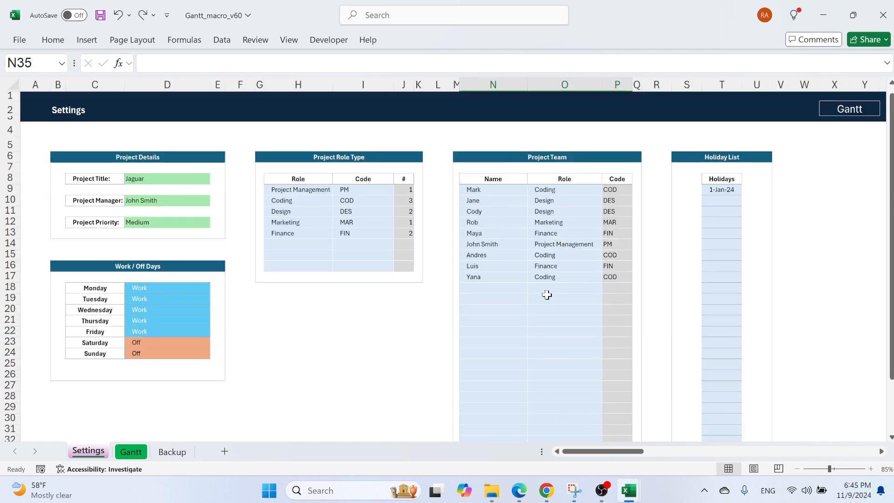
Step: Add a sample team member with the Design role in row 18 of Project Team and check the code formula
click(493, 289)
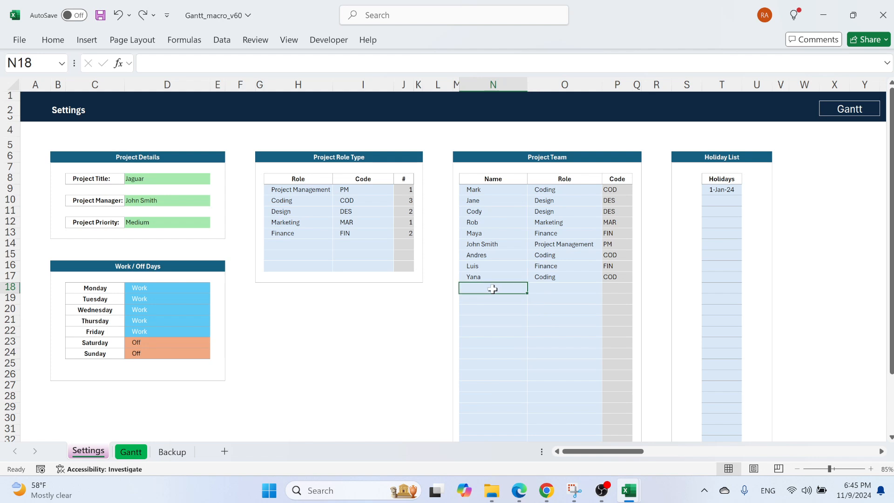
text(Bob)
click(543, 286)
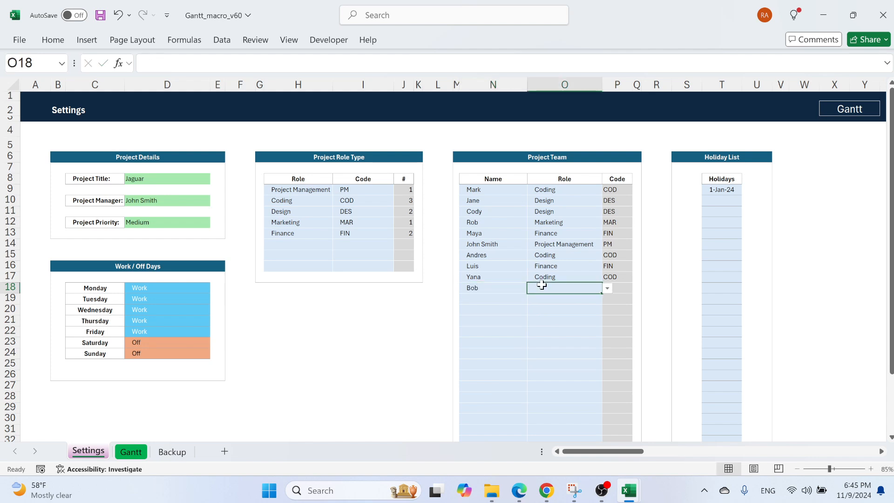
click(607, 288)
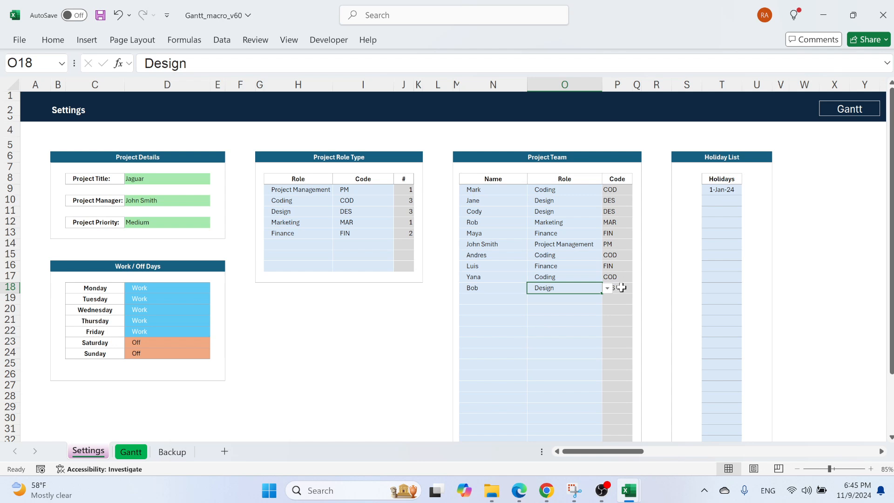
click(615, 290)
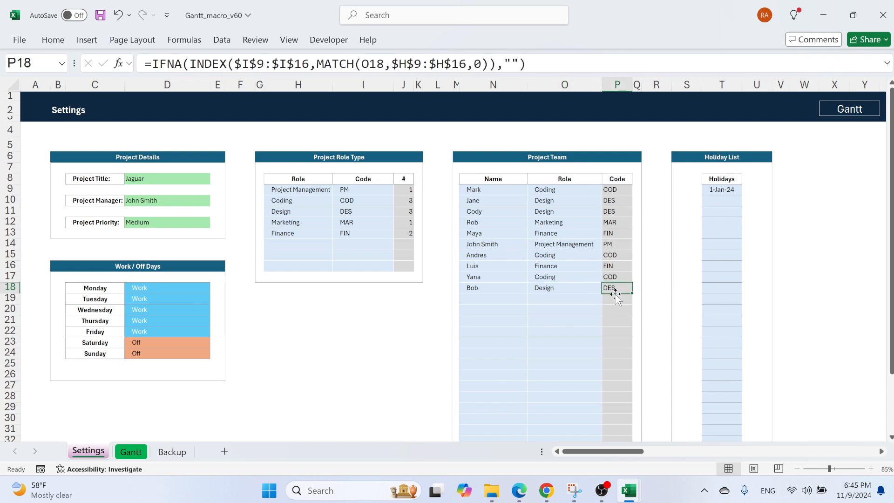
Step: Clear the sample team member from row 18 and enter the member in row 19 with the Coding role
drag(489, 290, 546, 289)
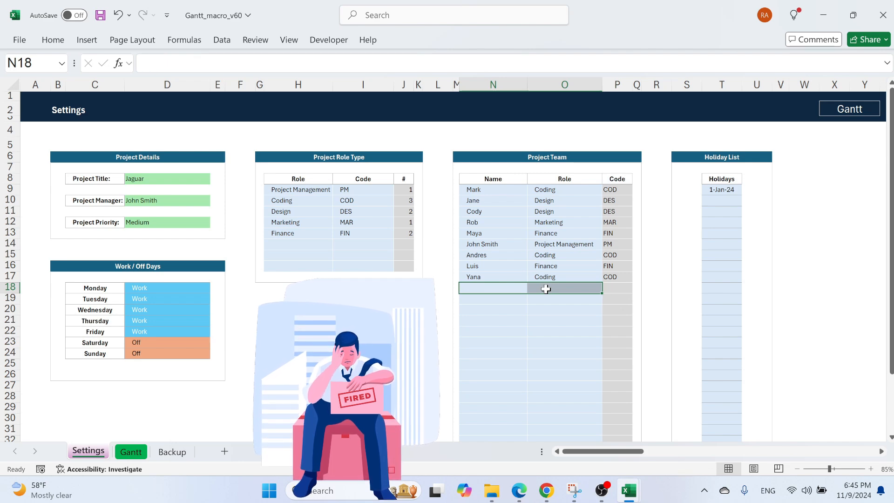
key(Delete)
key(Down)
text(B)
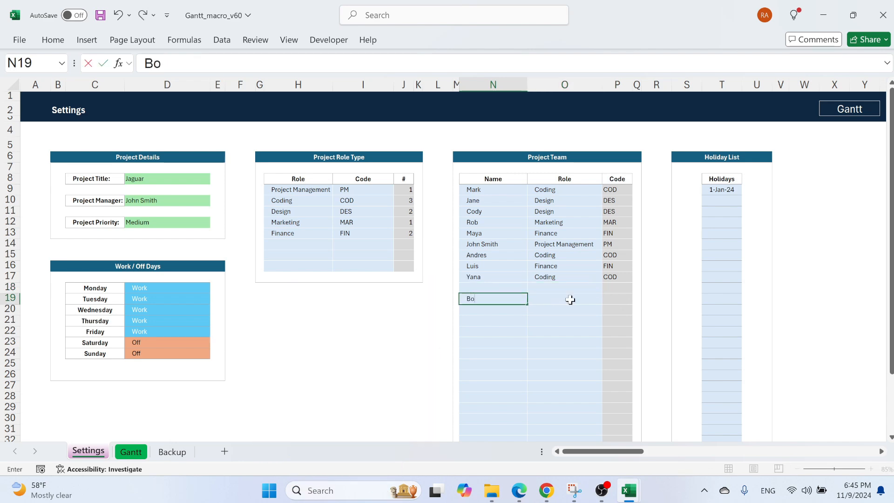
click(571, 299)
click(608, 299)
click(553, 324)
Step: Delete the sample team member's name and role from row 19 of Project Team
drag(479, 287, 608, 287)
drag(486, 298, 536, 300)
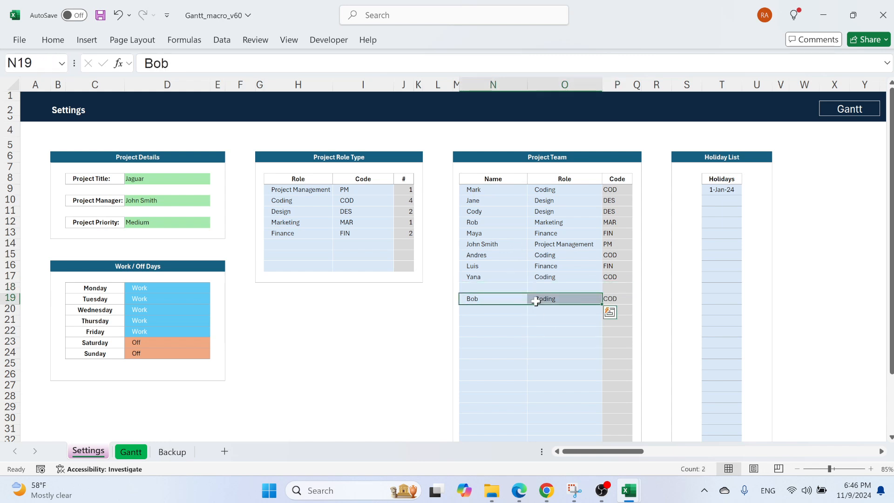
key(Delete)
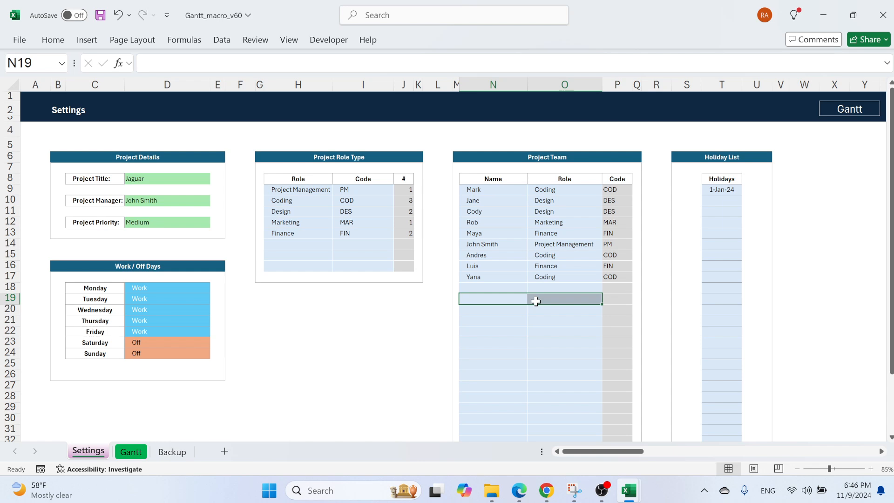
Step: Examine how far the Holiday List's input rows extend and the cells beneath them
click(714, 201)
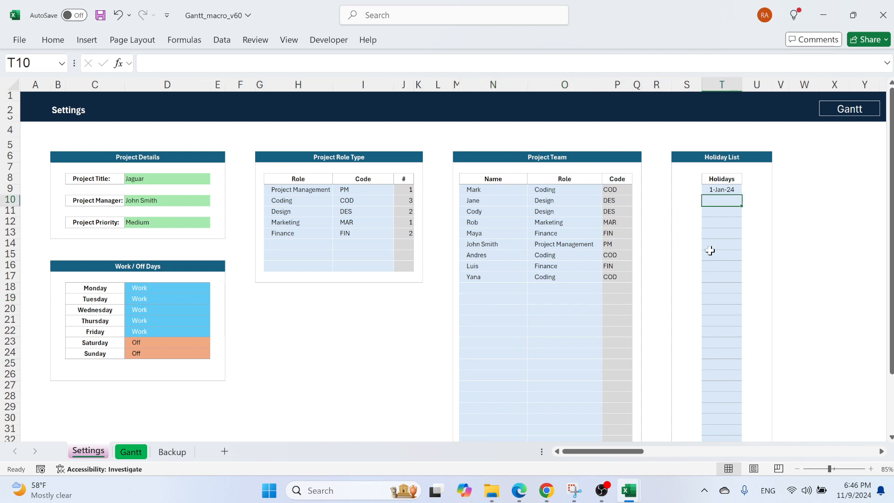
scroll(708, 259, down, 5)
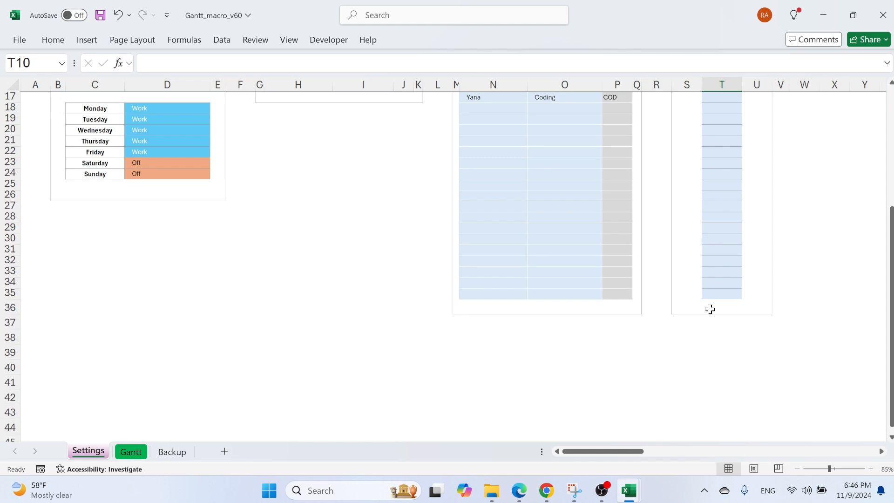
drag(714, 276, 715, 409)
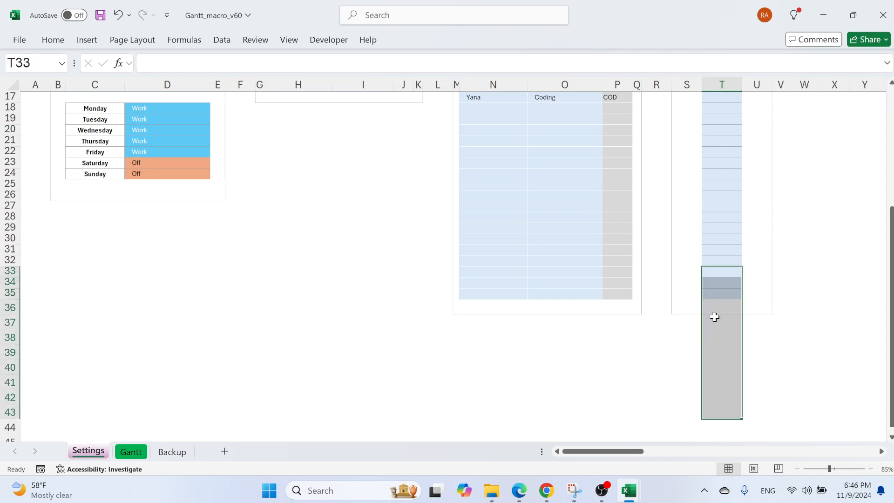
scroll(712, 314, up, 5)
Step: Enter 25 Nov as a sample holiday below the existing date in the Holiday List, and delete it
click(731, 201)
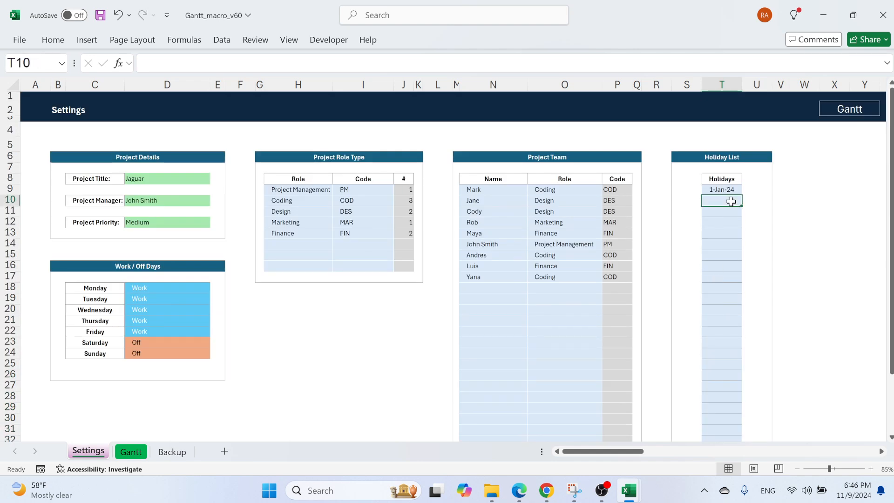
text(25 nov)
key(Return)
key(Up)
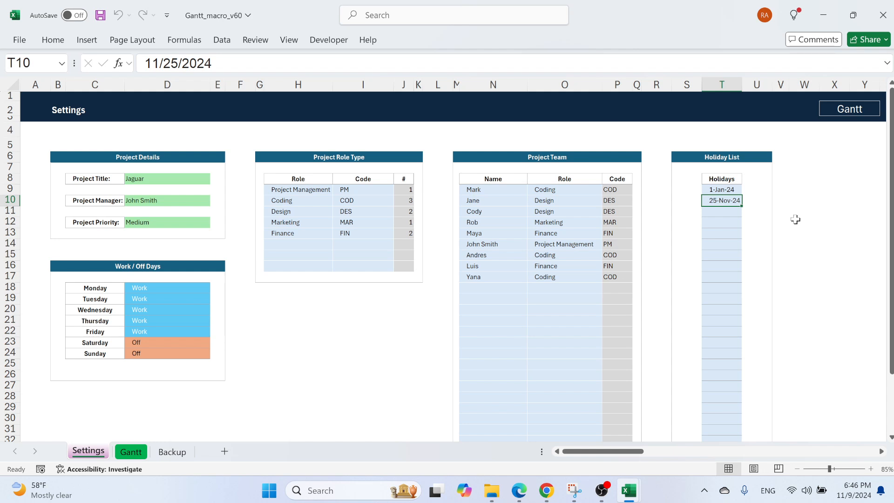
key(Delete)
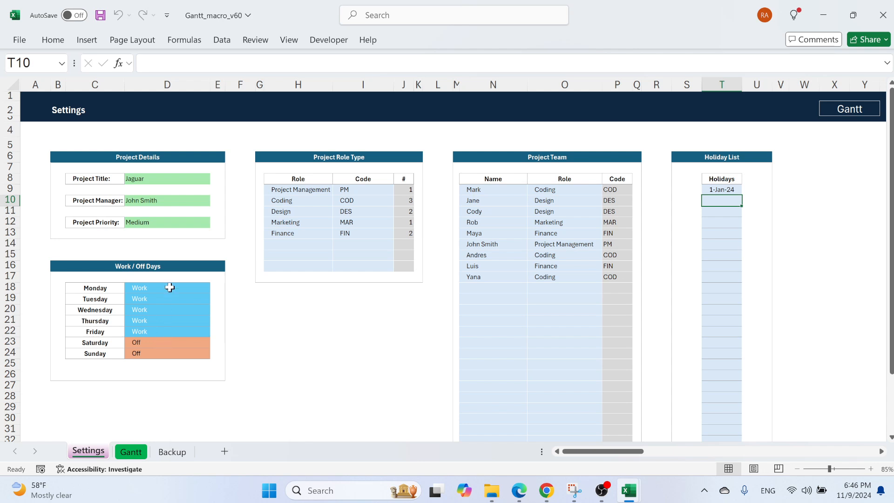
Step: Set Wednesday to Off in the Work / Off Days table, and switch it back to Work
click(160, 310)
click(216, 310)
click(169, 334)
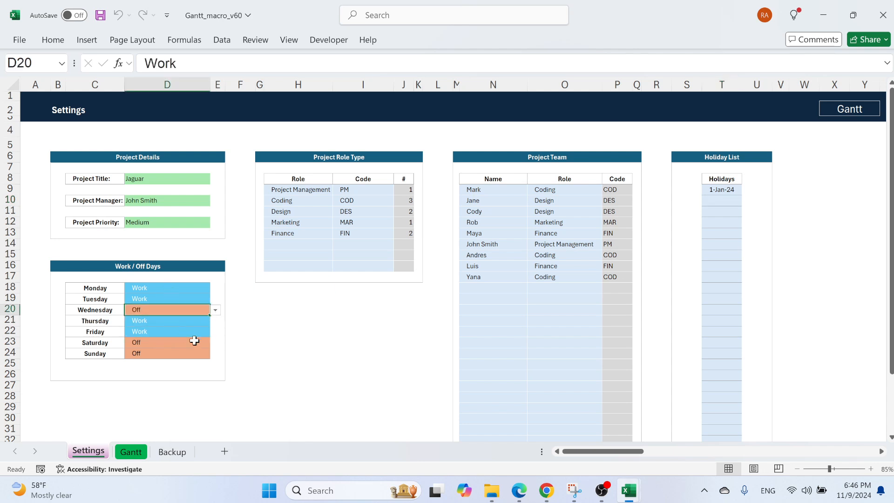
click(270, 343)
click(192, 312)
click(215, 310)
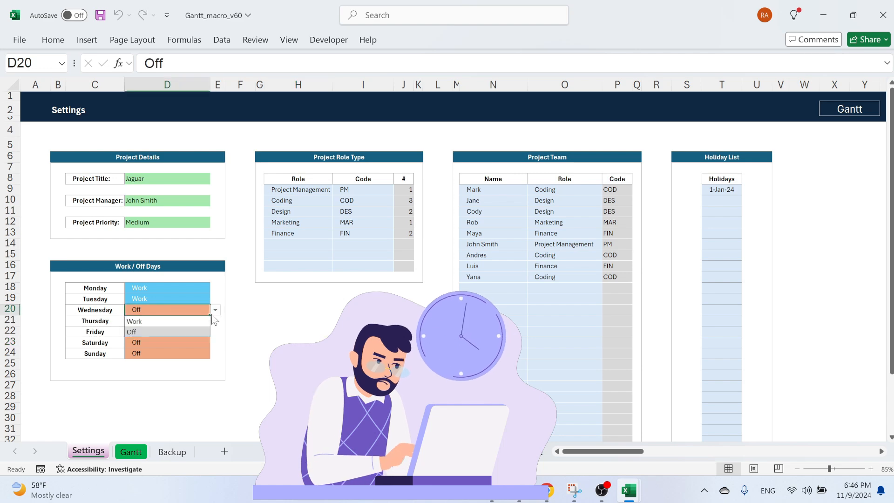
click(168, 321)
Step: Set Saturday and Sunday to Work in the Work / Off Days table
click(200, 343)
click(216, 344)
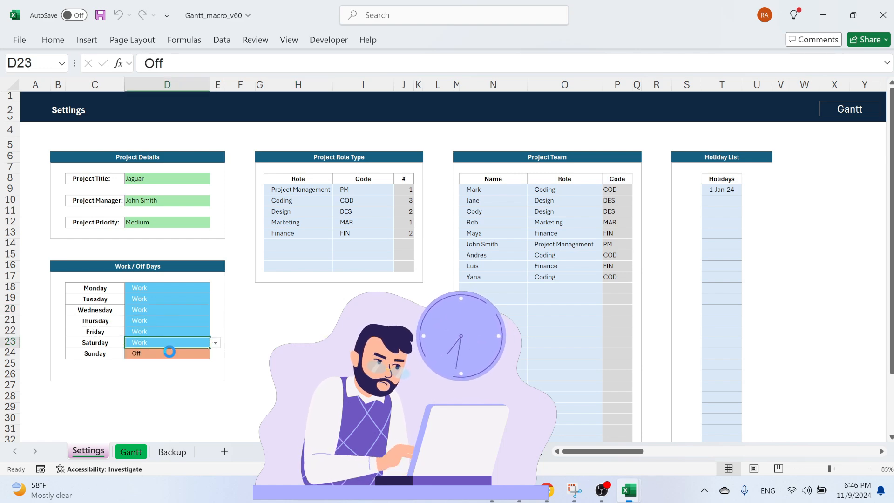
click(169, 351)
click(169, 354)
click(217, 354)
click(196, 363)
click(196, 354)
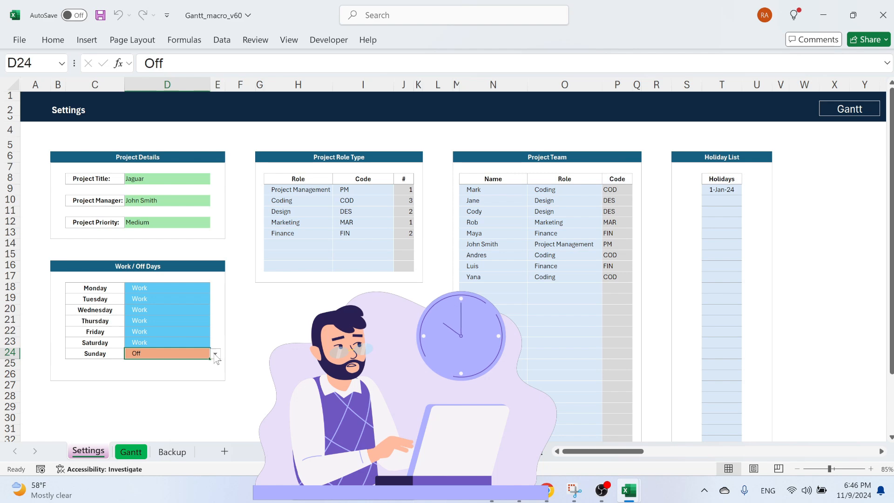
click(216, 354)
click(154, 365)
Step: Switch Sunday and Saturday back to Off in the Work / Off Days table
click(215, 354)
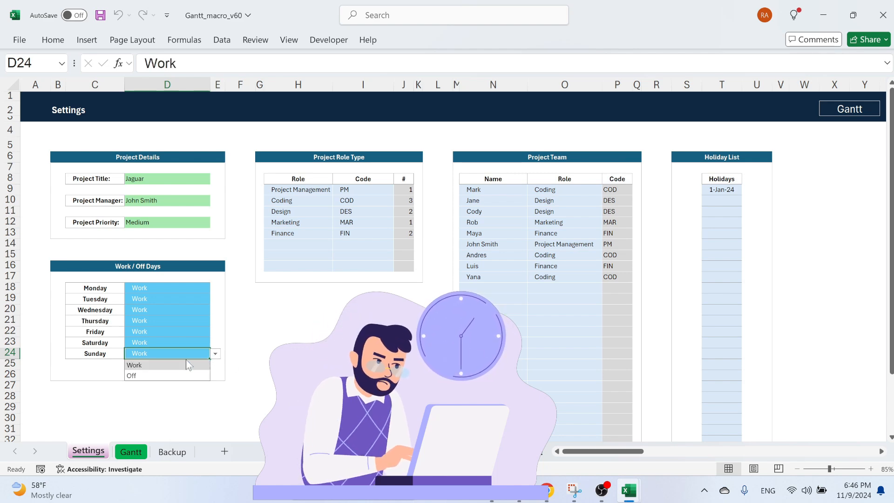
click(154, 375)
click(193, 345)
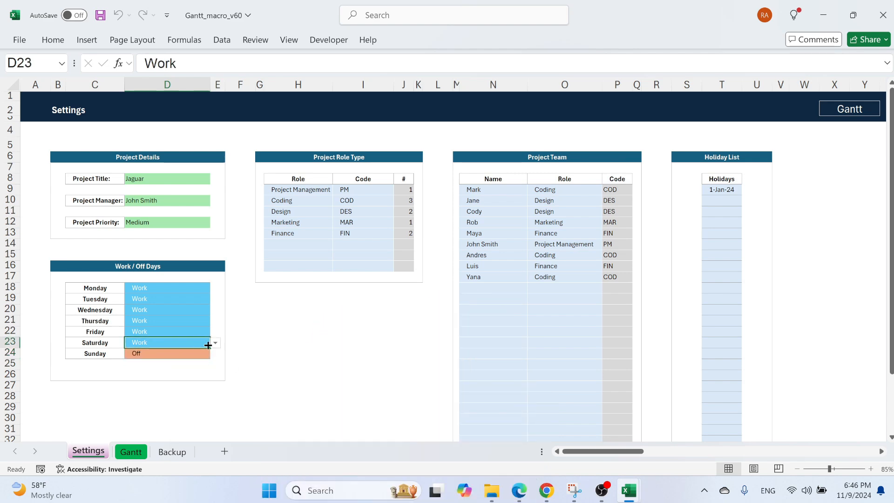
click(215, 344)
click(164, 364)
Step: Set Friday and Thursday to Off, and try to set Wednesday to Off as well
click(161, 330)
click(216, 332)
click(172, 352)
click(177, 310)
click(169, 322)
click(215, 321)
click(169, 342)
click(165, 310)
click(216, 309)
click(163, 331)
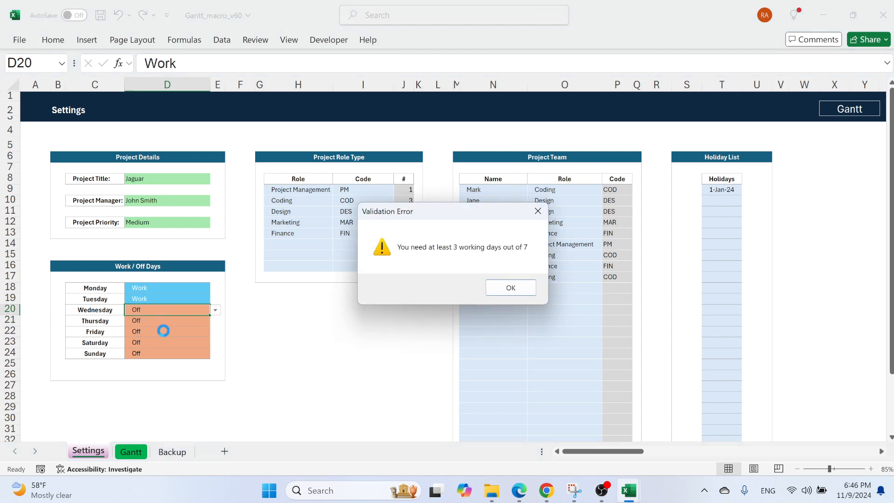
click(510, 287)
Step: Restore Wednesday, Thursday and Friday to Work in the Work / Off Days table
click(215, 311)
click(203, 322)
click(193, 329)
click(203, 322)
click(216, 321)
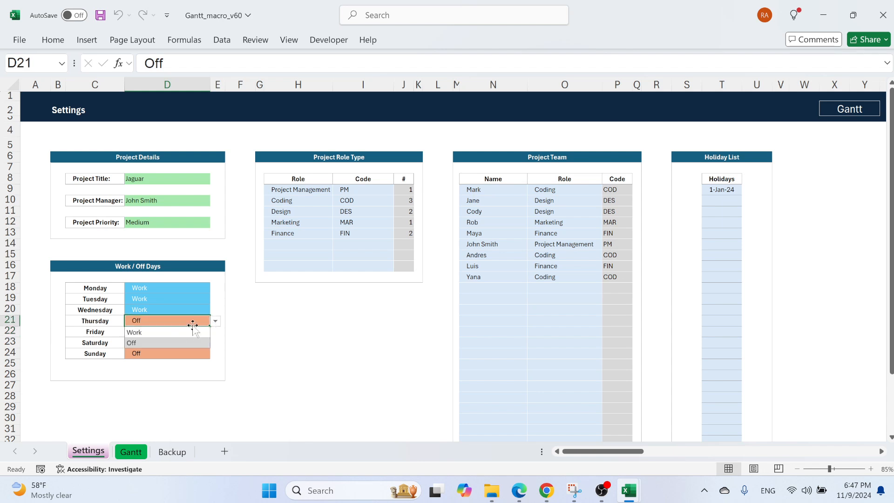
click(163, 332)
click(205, 331)
click(215, 332)
click(178, 344)
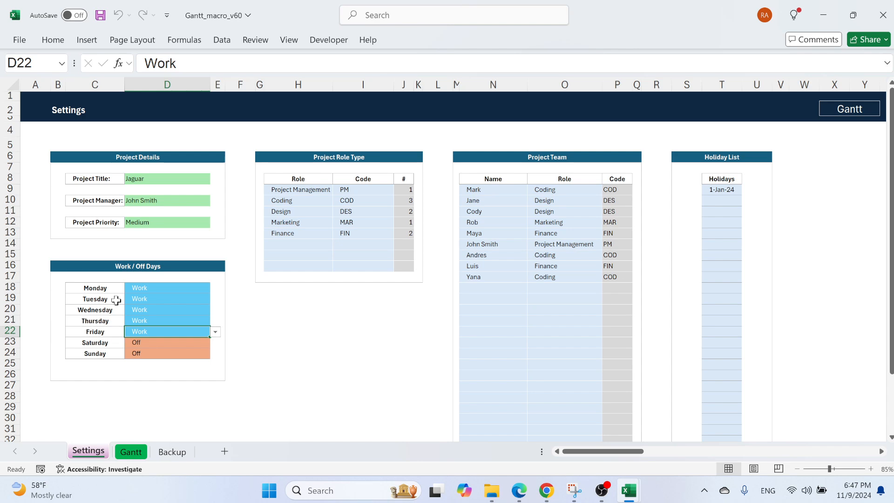
Step: On the Gantt sheet, set the first item's type to S and its description to Planning in row 15
click(129, 450)
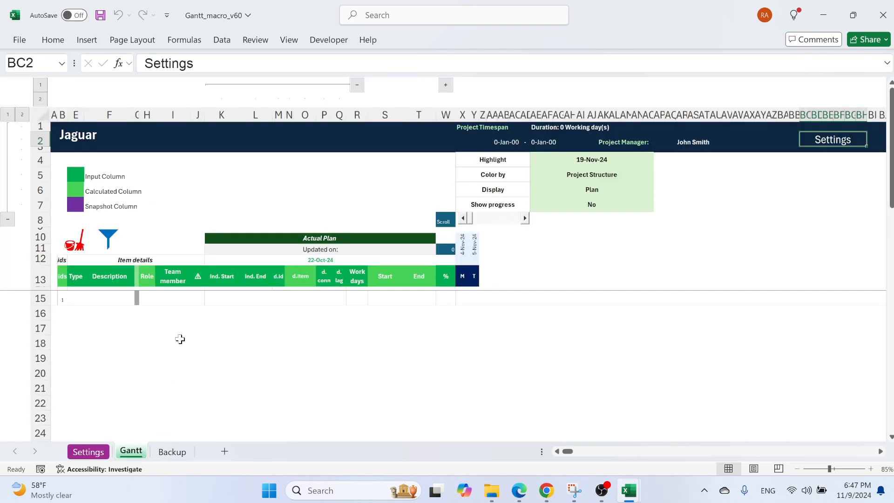
click(77, 297)
click(89, 299)
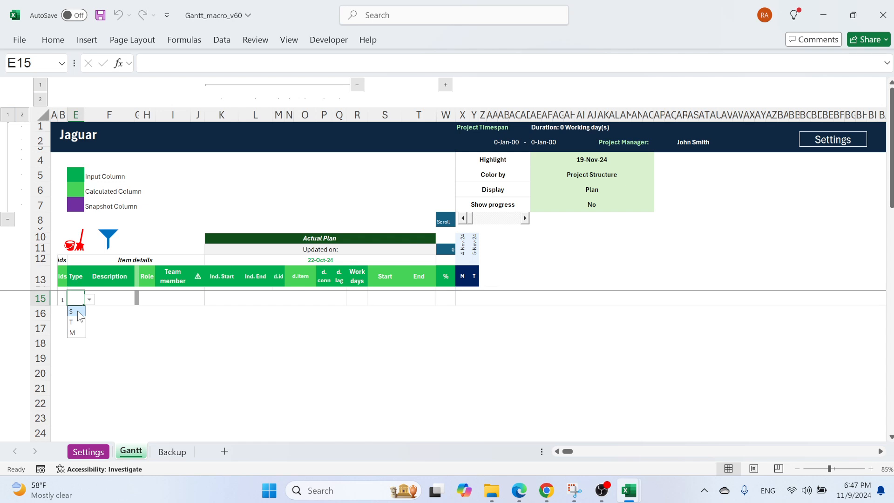
click(72, 312)
drag(470, 295, 58, 299)
click(124, 343)
click(115, 298)
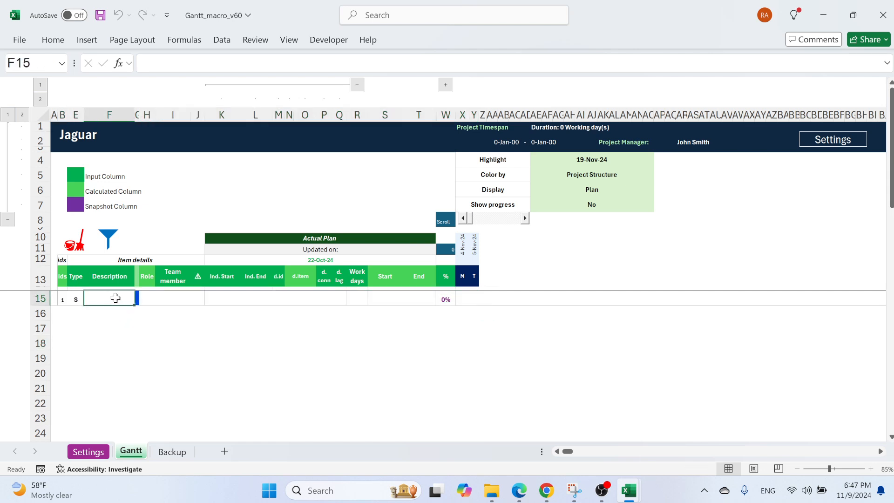
text(Planning)
key(Return)
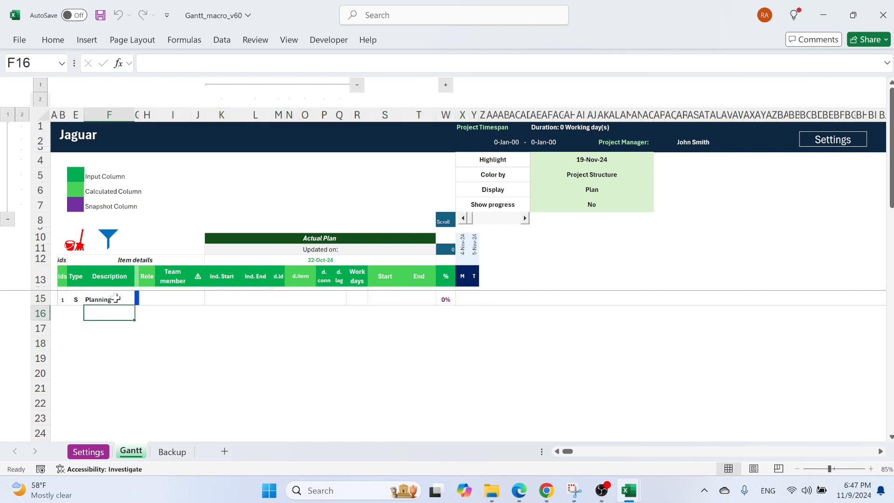
Step: Assign the project manager as the team member for the Planning row
click(171, 299)
click(196, 300)
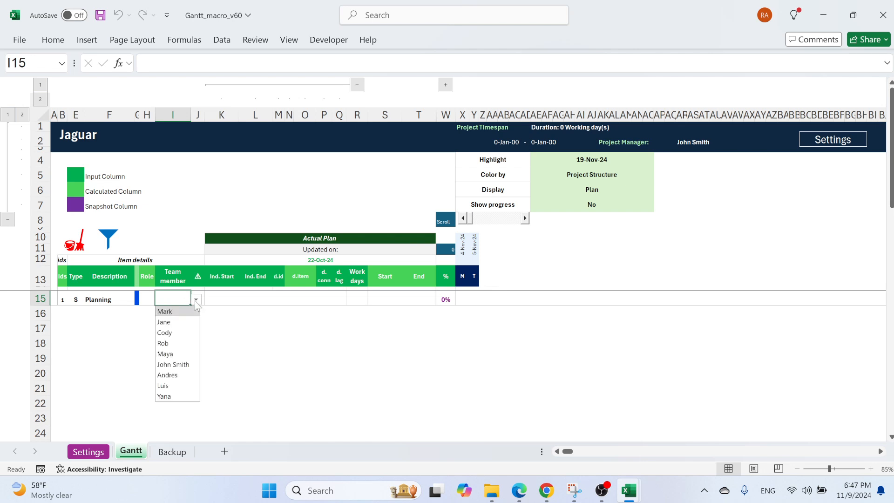
click(186, 366)
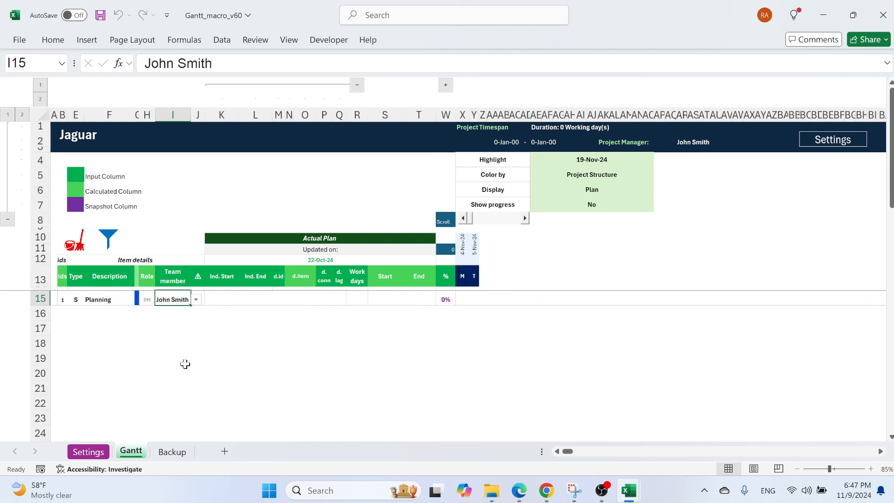
Step: Examine the calculated and input columns of the Gantt table against the colour legend, including ids, Role, d.item, Start and End
click(147, 299)
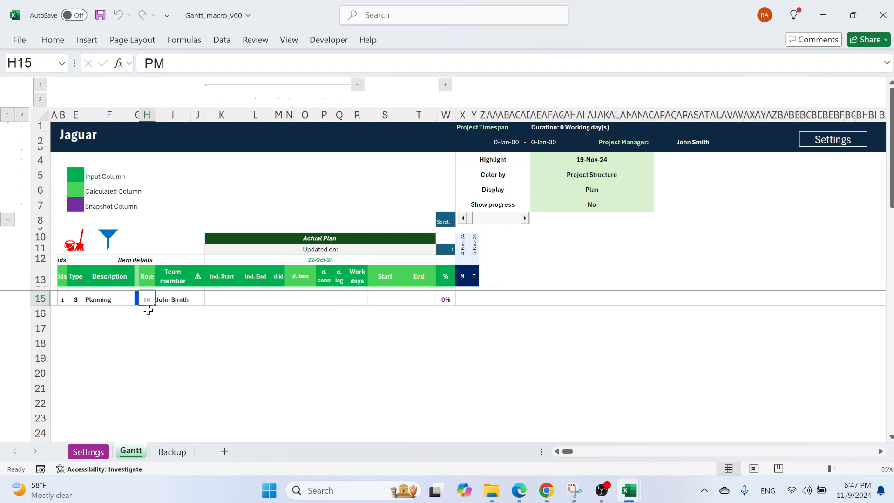
drag(71, 191, 146, 196)
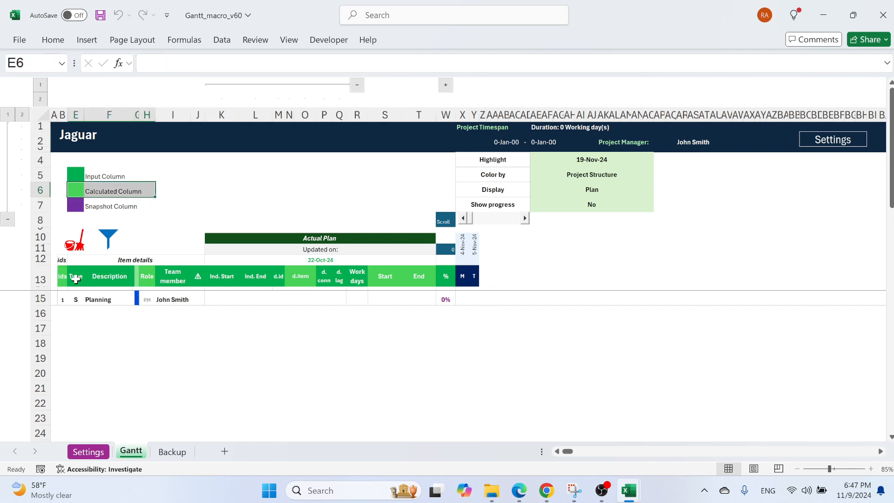
click(59, 301)
ctrl+click(149, 300)
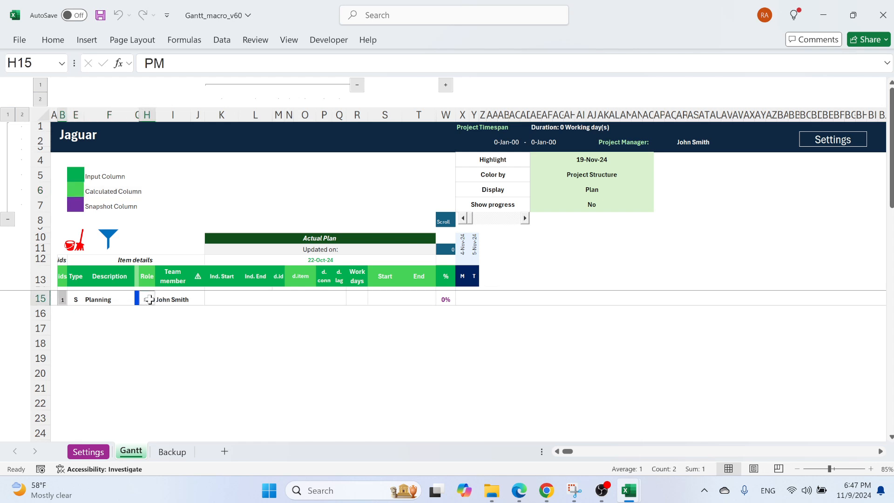
ctrl+click(296, 297)
drag(290, 296, 303, 296)
ctrl+click(394, 296)
ctrl+click(414, 296)
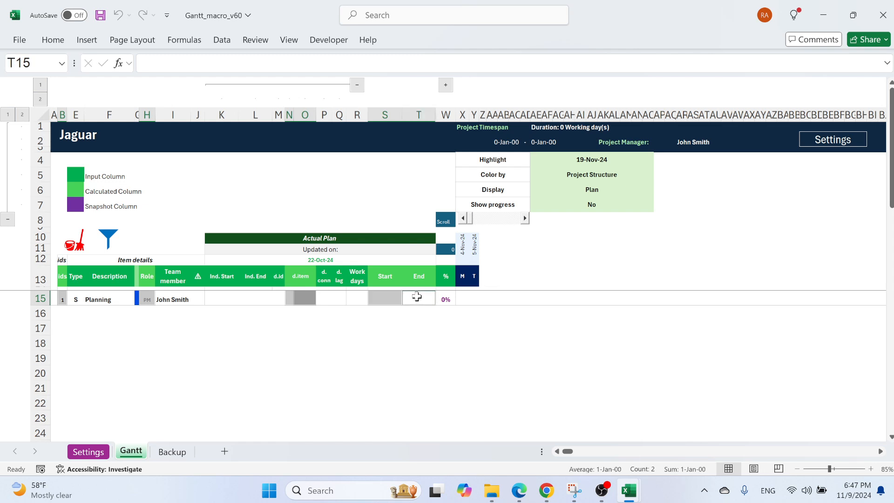
click(399, 326)
drag(385, 276, 416, 340)
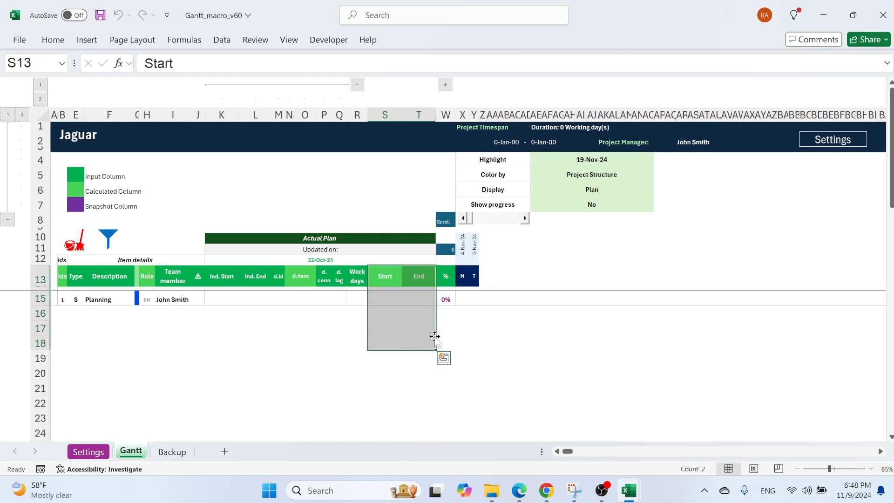
drag(204, 313, 279, 313)
click(86, 173)
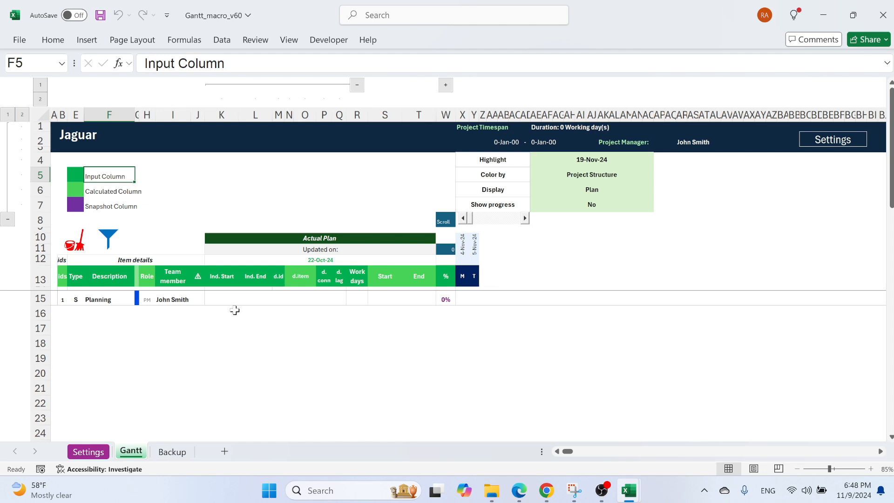
Step: Add an item of type T with the description T1 in row 16, beneath Planning
click(79, 313)
click(89, 315)
click(74, 336)
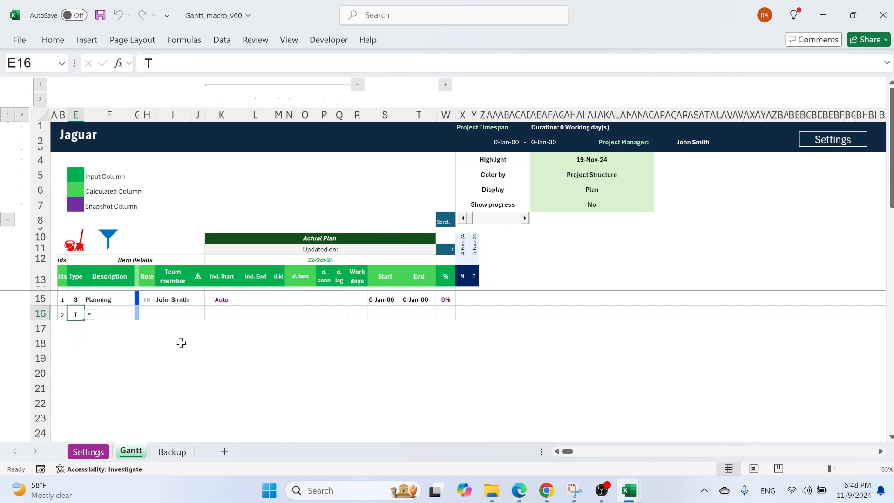
click(118, 312)
text(T1)
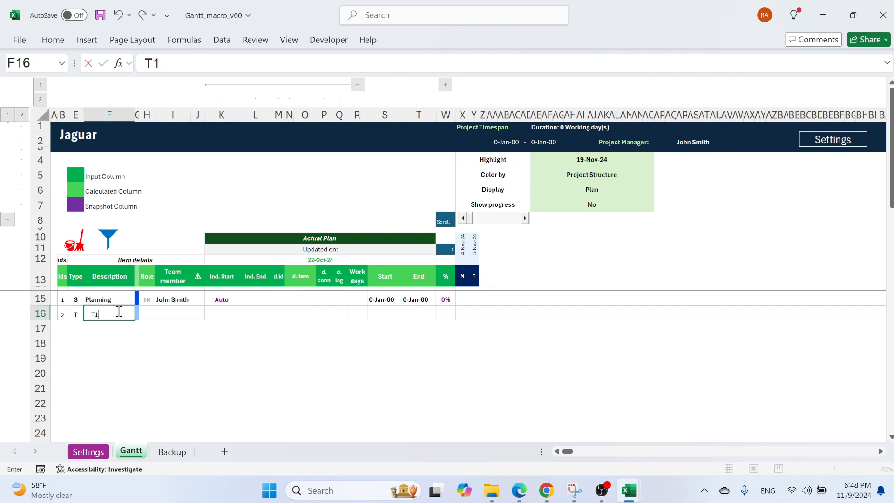
click(176, 326)
Step: Assign the first listed team member to T1 and flag the task with the warning symbol
click(173, 313)
click(197, 314)
click(178, 329)
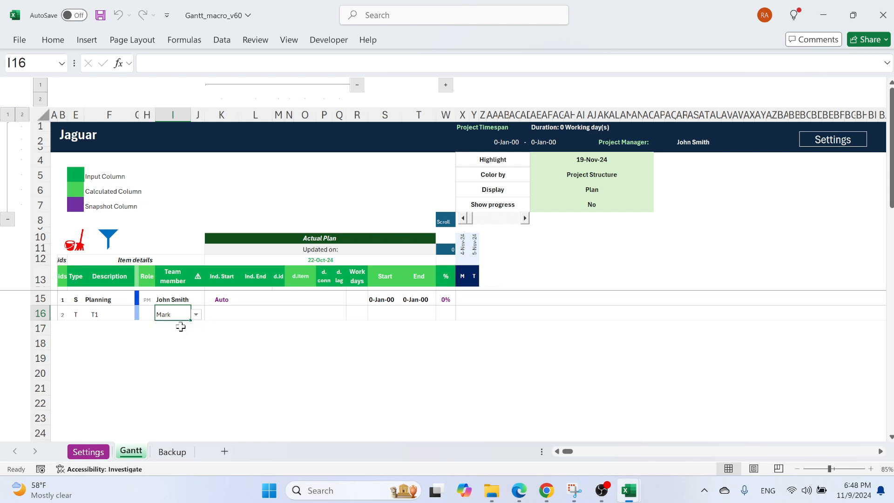
click(247, 326)
click(223, 313)
click(198, 312)
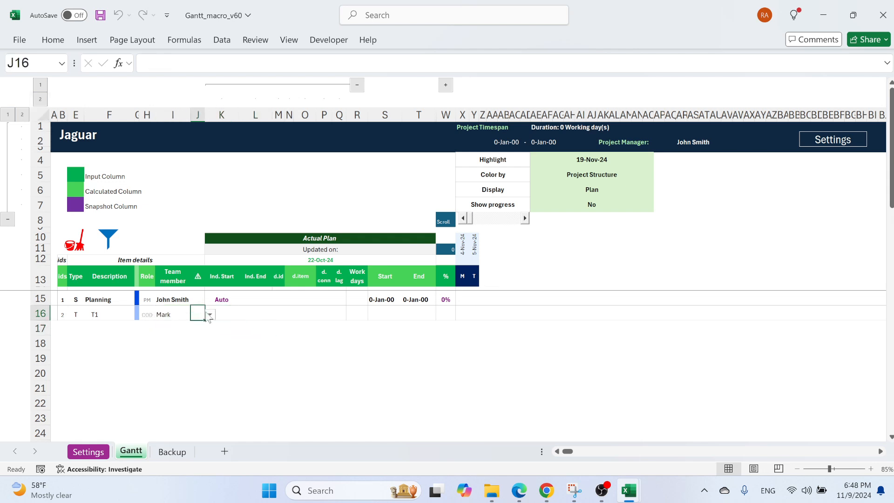
click(197, 300)
click(195, 315)
click(230, 341)
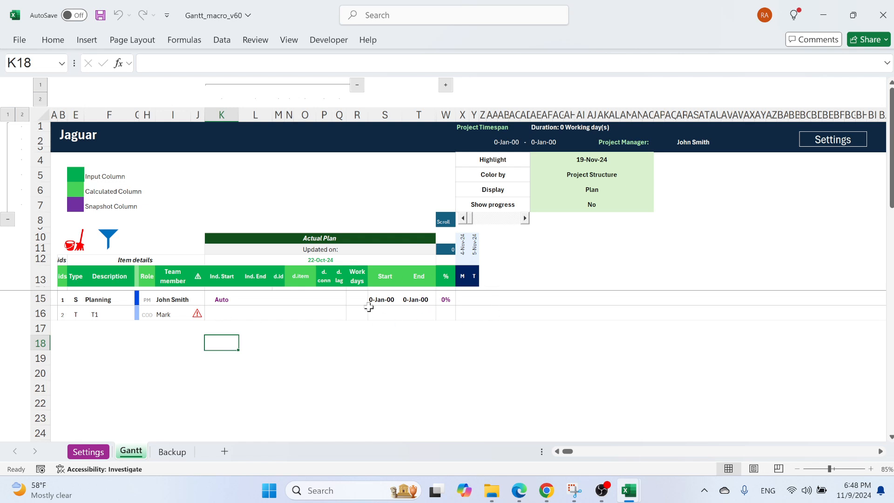
Step: Set T1's independent start to 22 Nov and its work days to 5
click(226, 313)
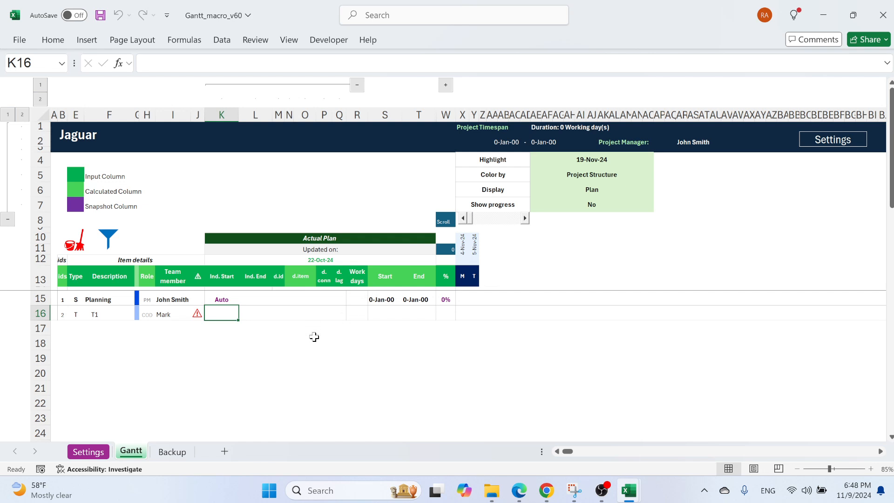
text(22 nov)
key(Return)
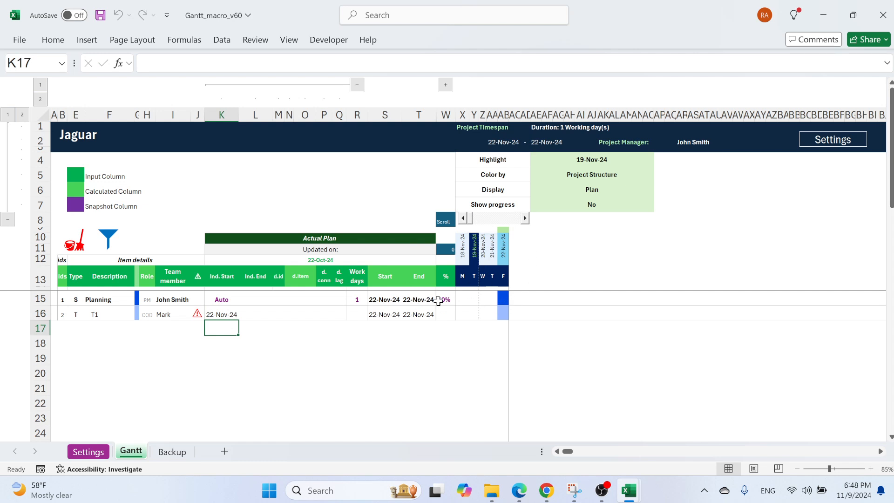
click(504, 300)
click(357, 314)
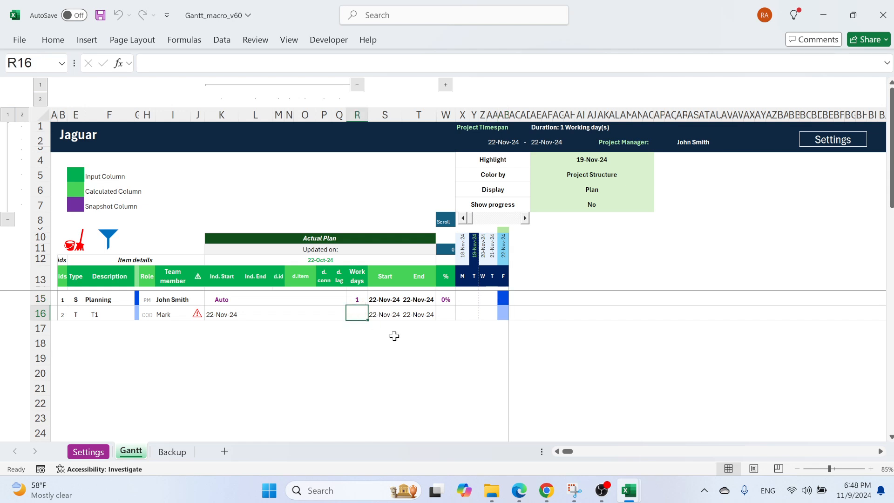
text(5)
key(Return)
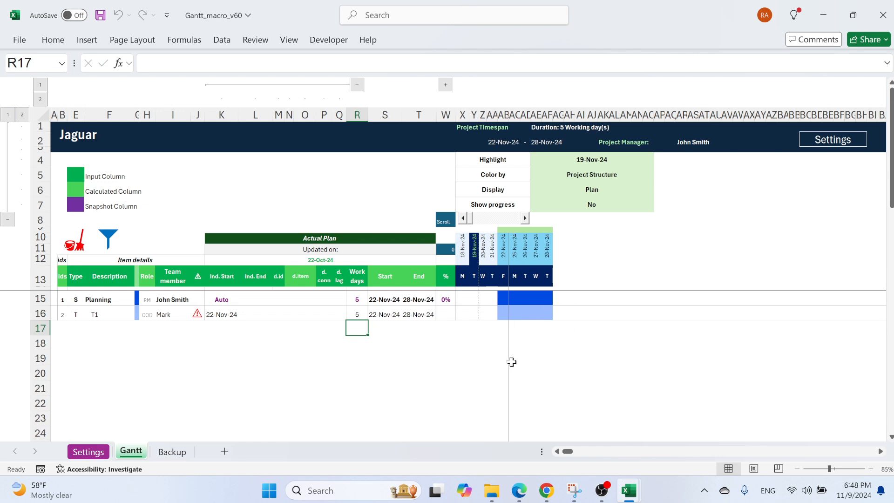
Step: Fill the type T down to rows 17 through 19 and extend the descriptions from T1 to T2, T3 and T4
click(92, 314)
click(79, 314)
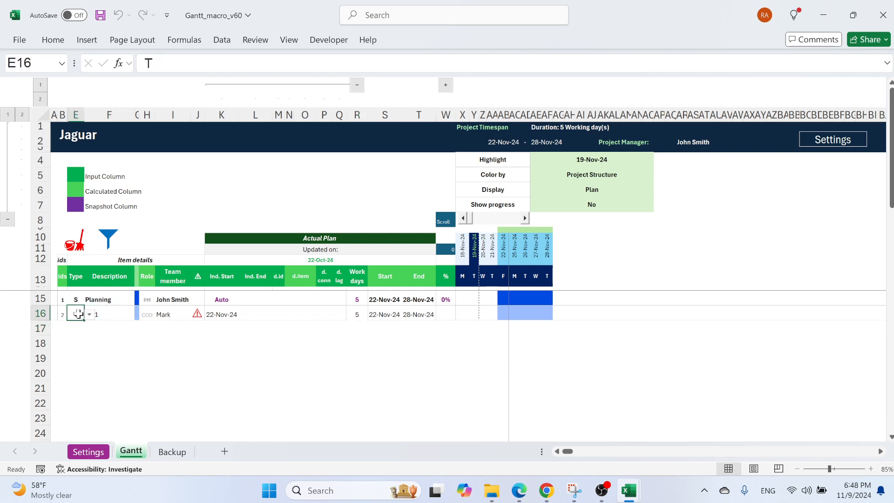
drag(83, 321, 78, 371)
click(110, 328)
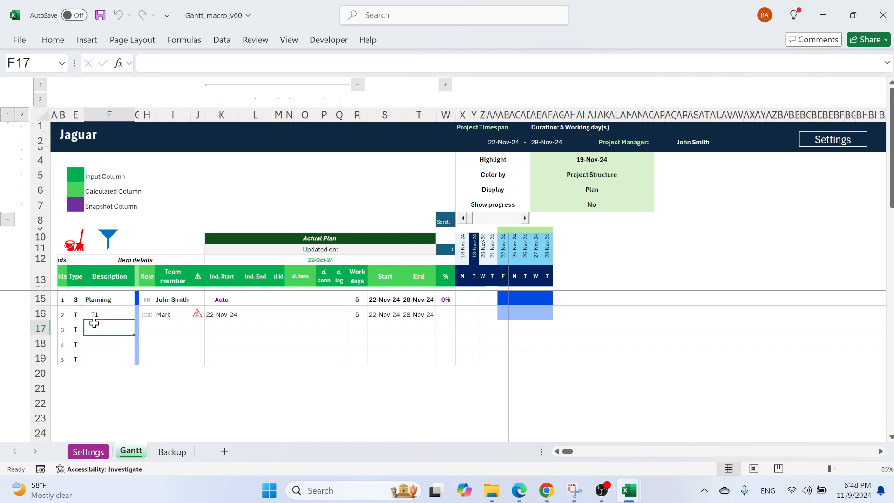
click(134, 318)
drag(135, 318, 128, 371)
Step: Assign the second, third and fourth listed team members to T2, T3 and T4 respectively
click(184, 331)
click(196, 329)
click(164, 351)
click(184, 344)
click(196, 345)
click(164, 378)
click(184, 359)
click(196, 360)
click(177, 404)
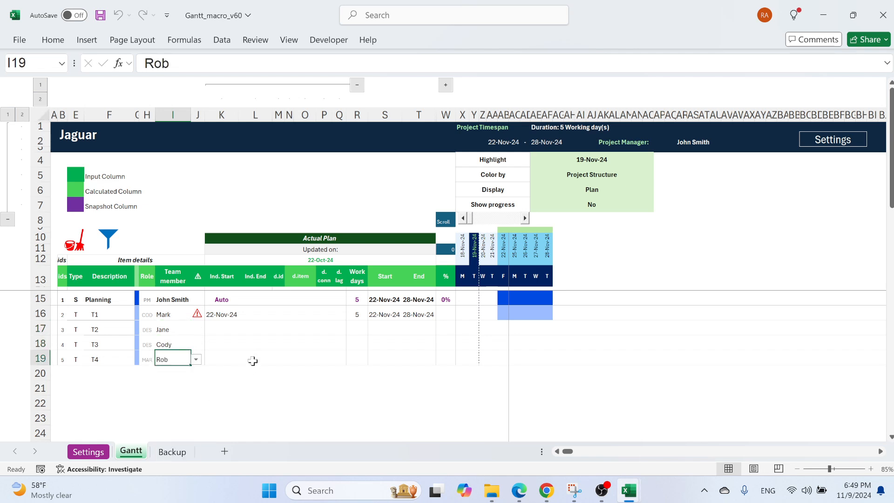
Step: Set T2's independent end to 2 Dec and its work days to 3, and check the Work days column
click(252, 331)
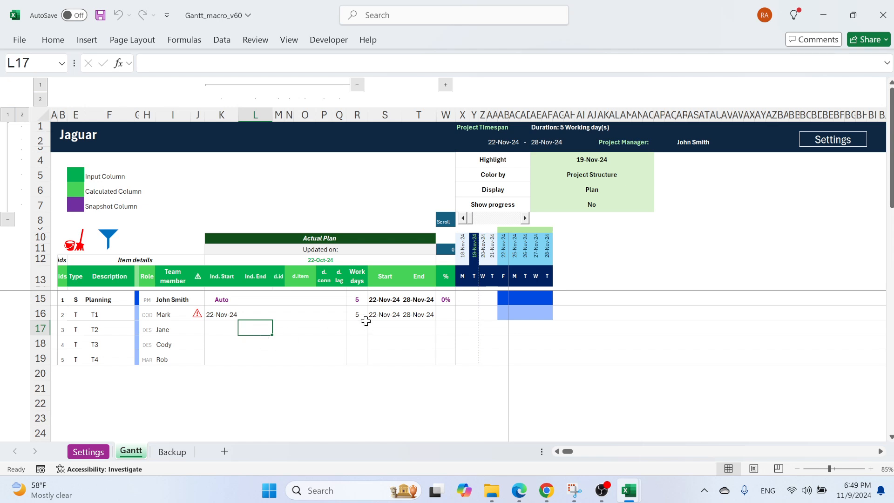
text(2 dec)
key(Return)
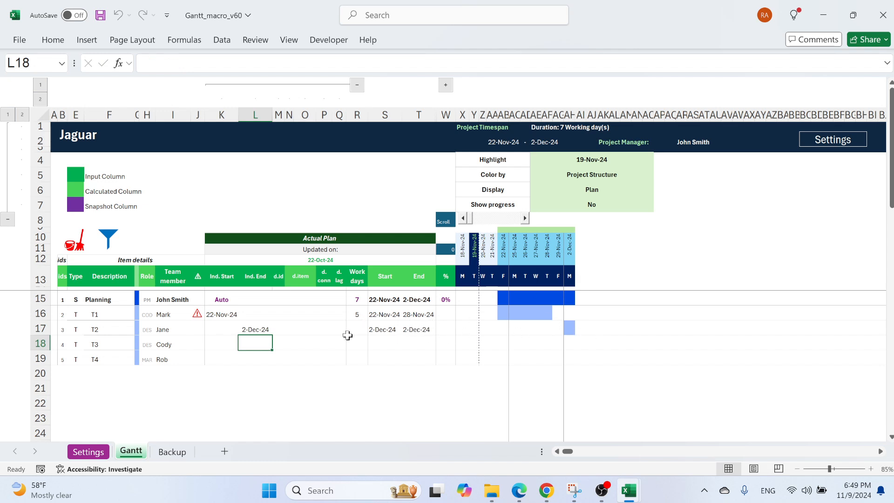
click(362, 328)
text(3)
key(Return)
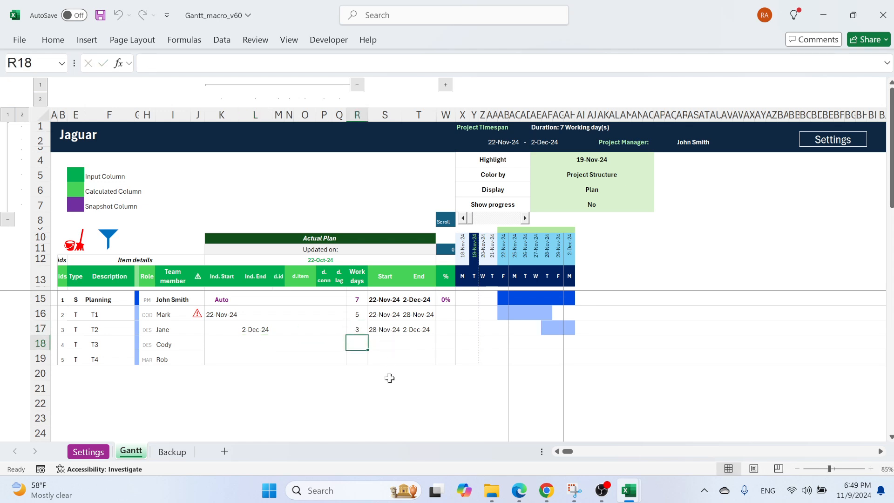
drag(355, 300, 353, 357)
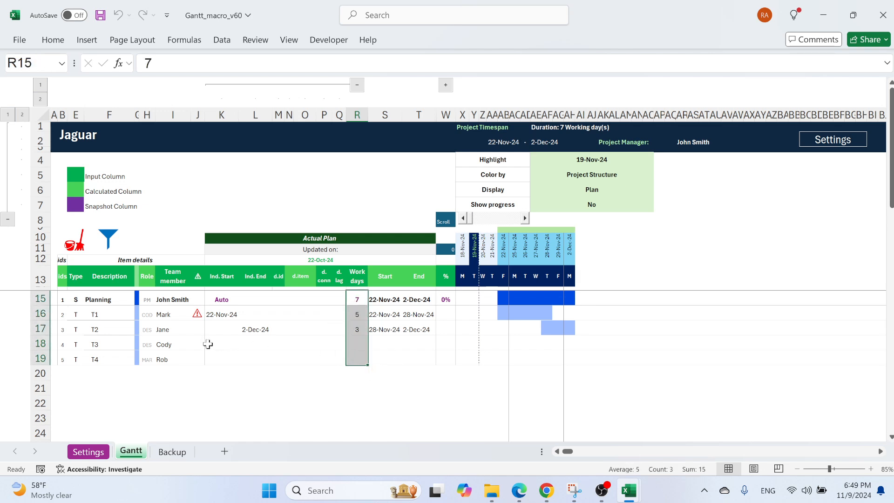
Step: Make T3 dependent on T2 by entering 3 as T3's dependency id
click(173, 343)
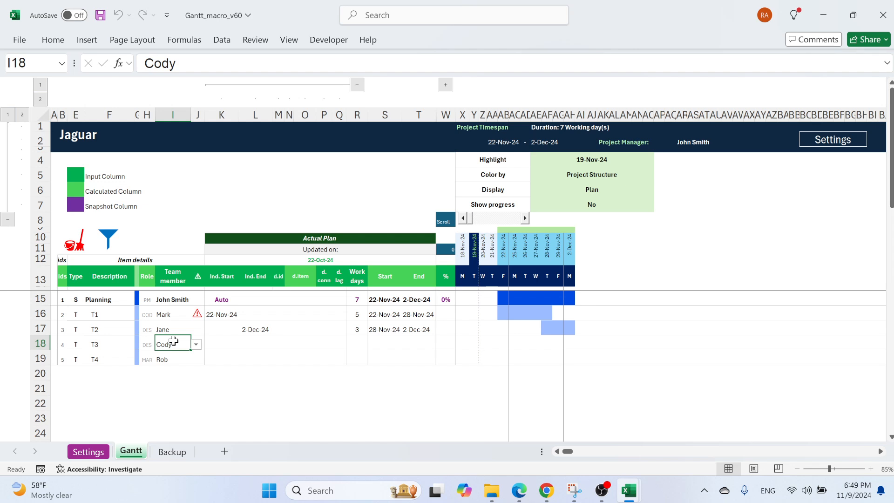
drag(102, 344, 569, 342)
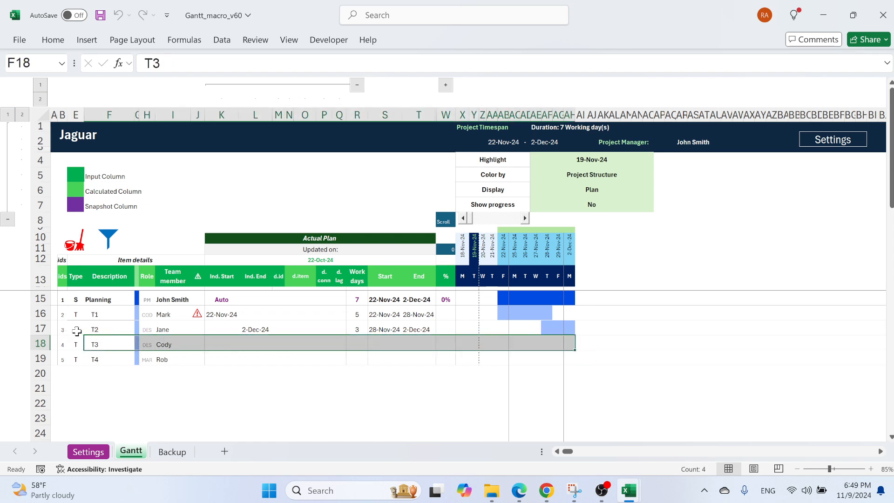
drag(94, 330, 570, 330)
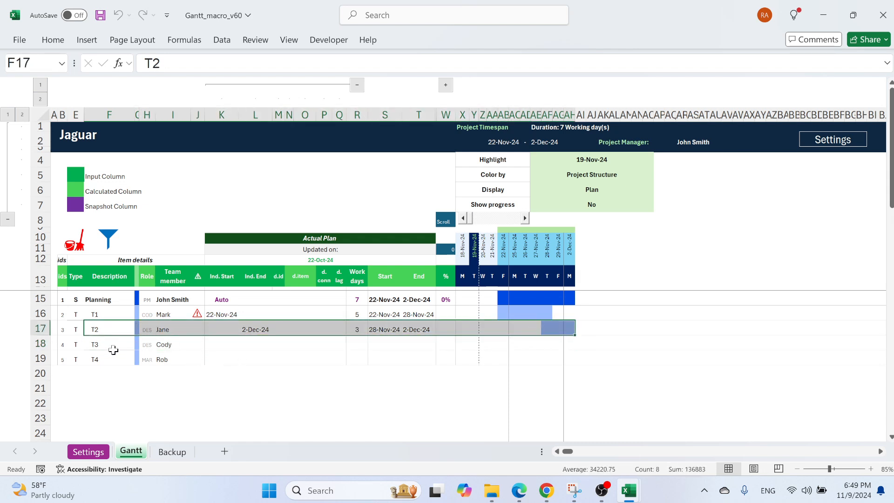
click(93, 343)
click(94, 329)
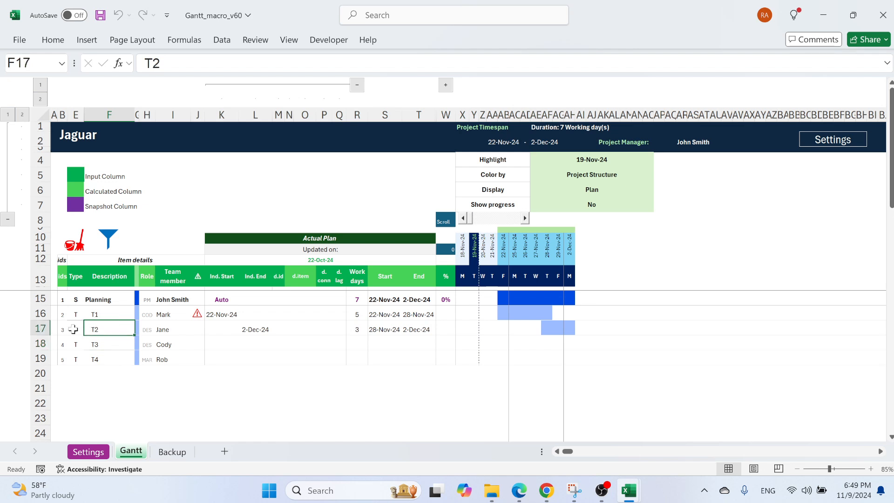
click(63, 330)
click(281, 344)
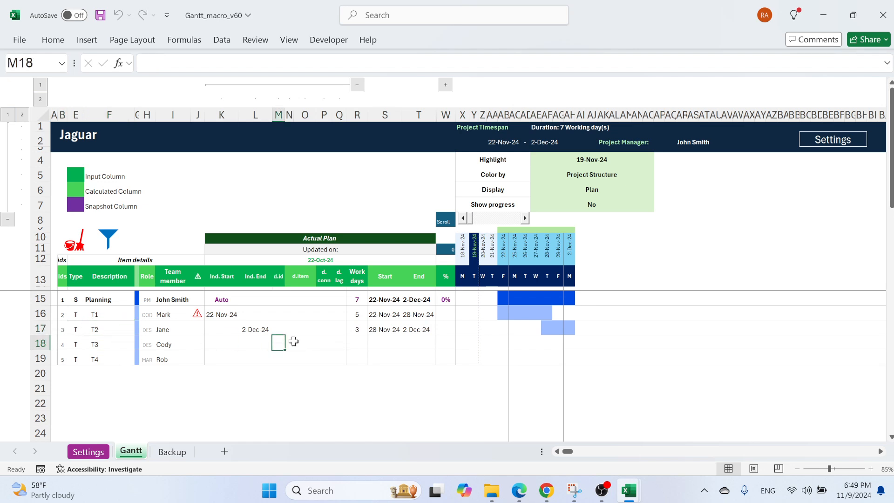
text(3)
key(Return)
key(Up)
key(Right)
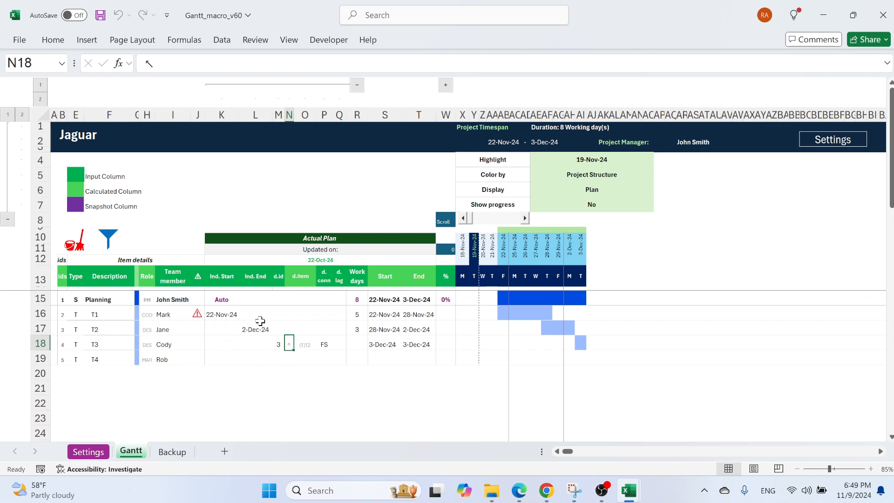
Step: Try the description dsada for T2 to test T3's linked dependency item, and restore the description T2
click(307, 347)
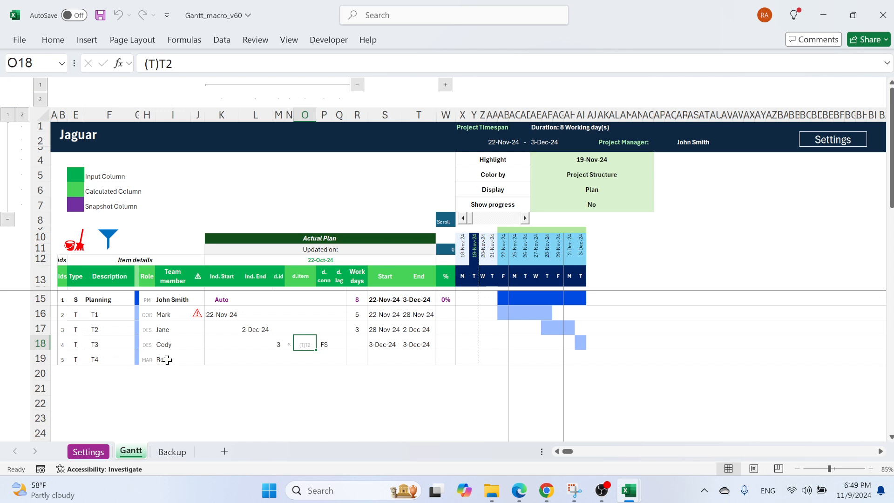
click(96, 329)
text(dsada)
click(211, 399)
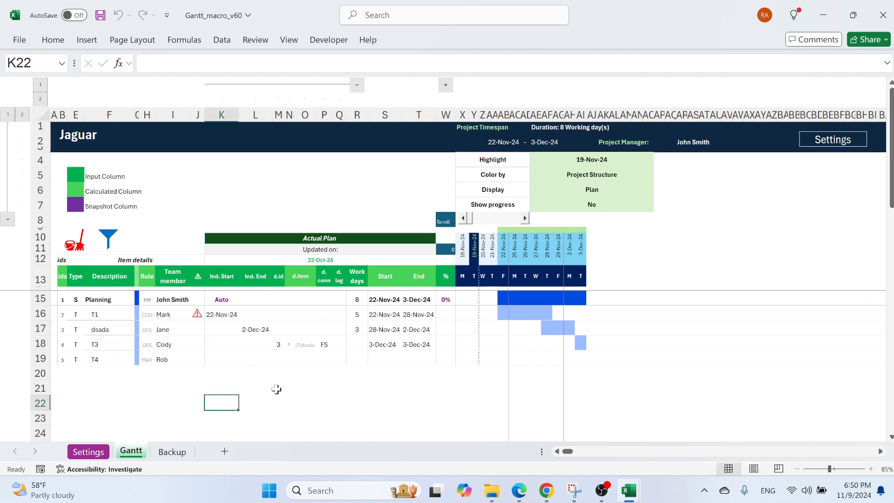
click(97, 329)
text(T2)
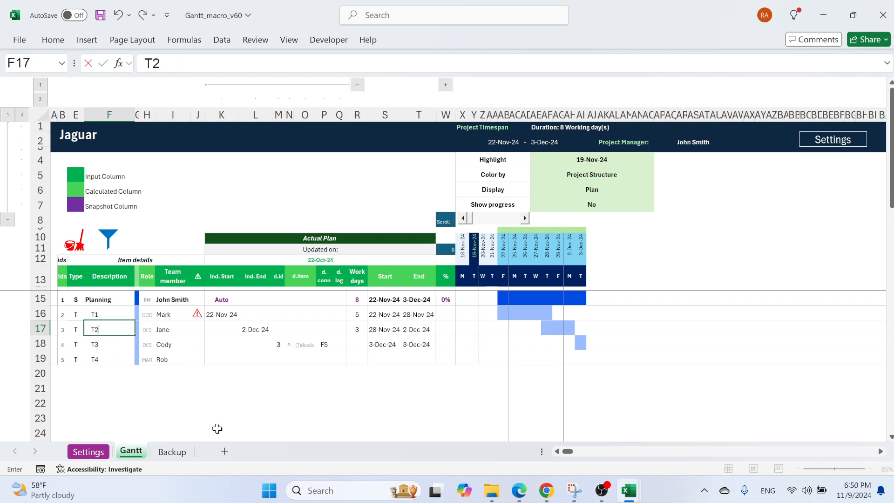
click(220, 431)
Step: Review T3's dependency connection against the T2 and T3 bars, and set T3's work days to 2
click(332, 343)
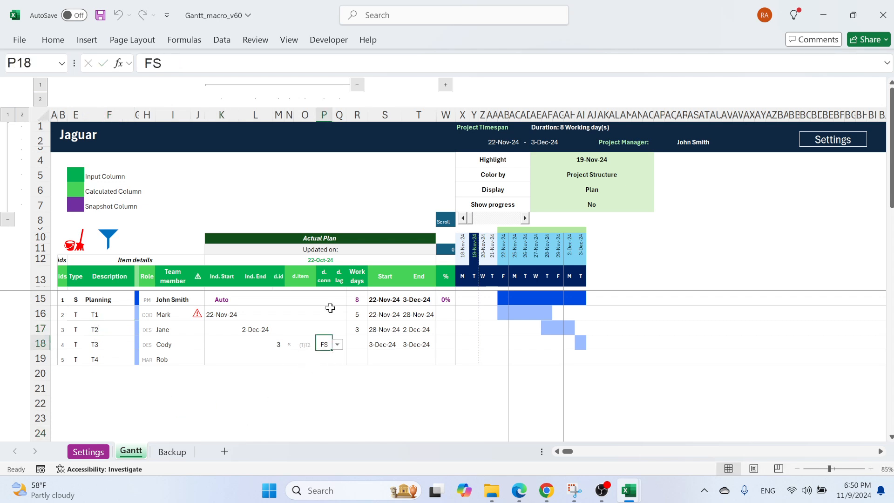
click(324, 277)
click(305, 371)
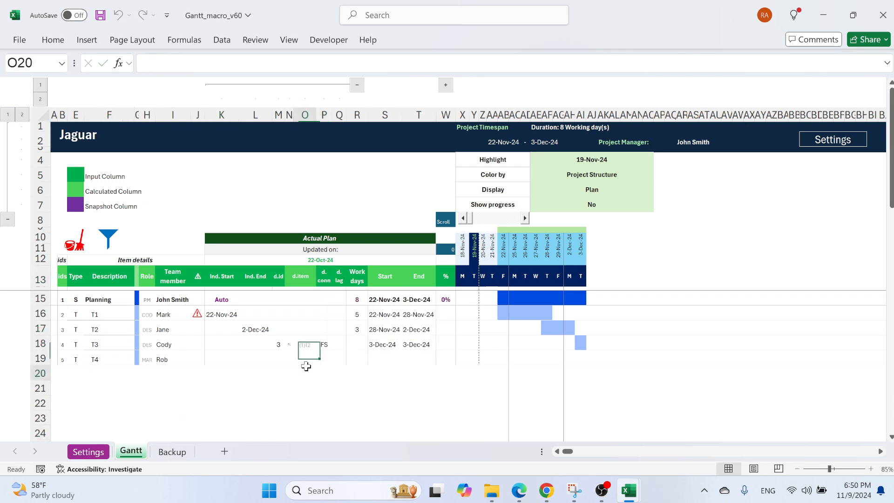
click(325, 343)
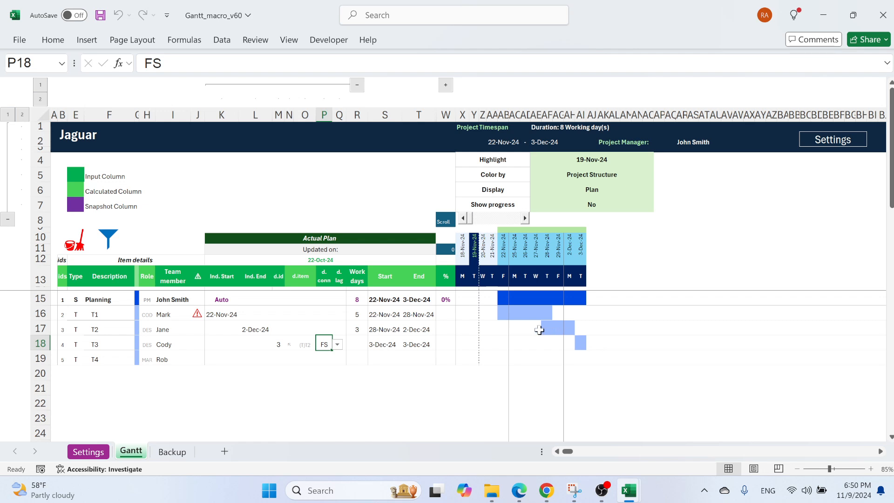
drag(544, 330, 572, 331)
click(582, 343)
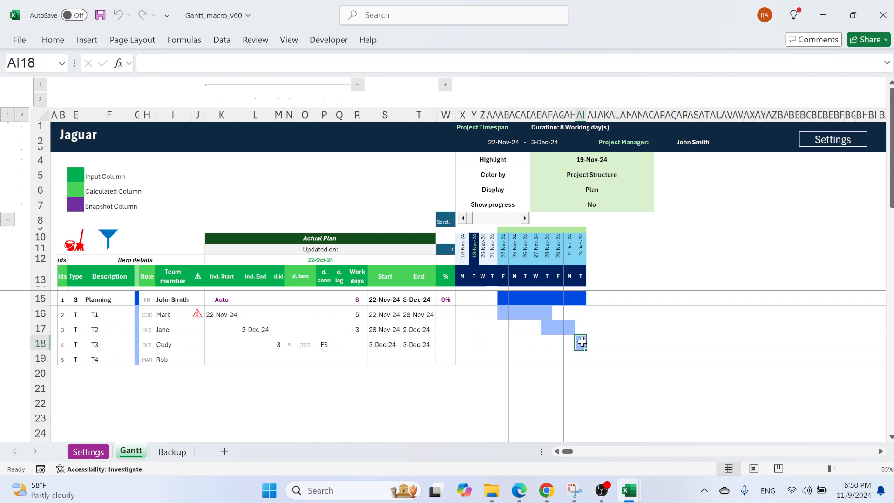
click(388, 345)
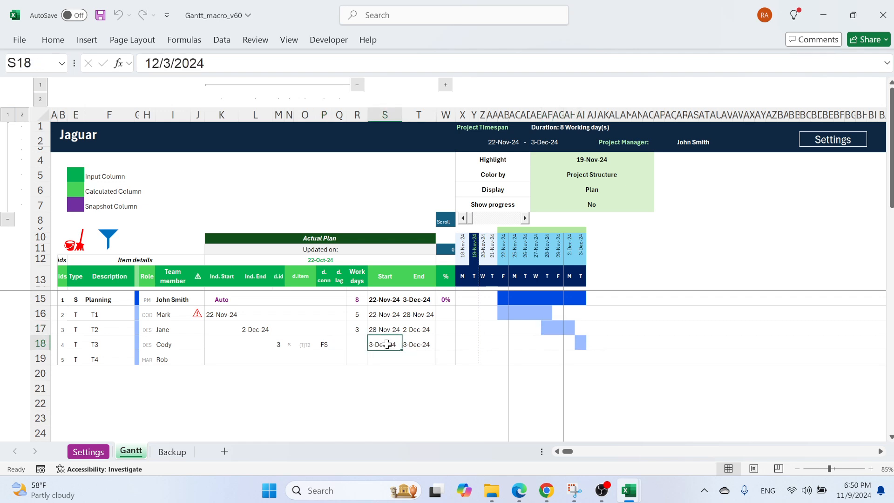
click(361, 345)
text(2)
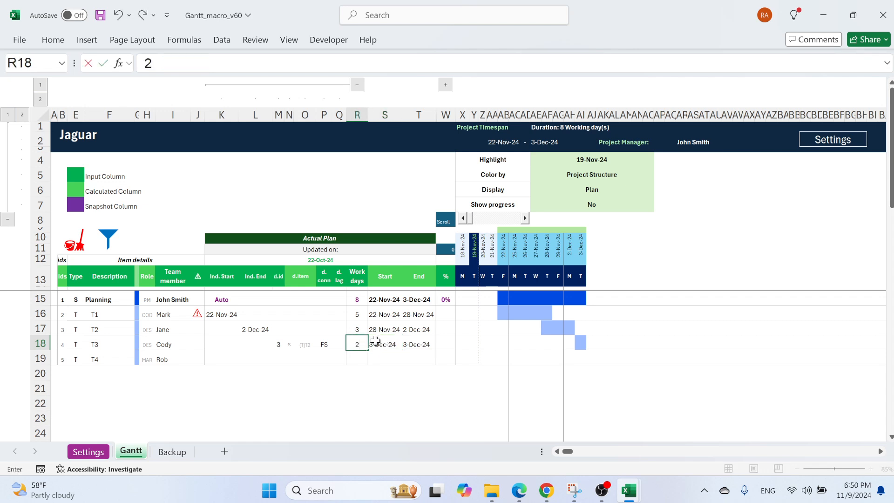
key(Return)
Step: Try the SS, SF and FF connection types on T3's dependency and restore FS
click(338, 346)
click(328, 349)
click(337, 344)
click(325, 366)
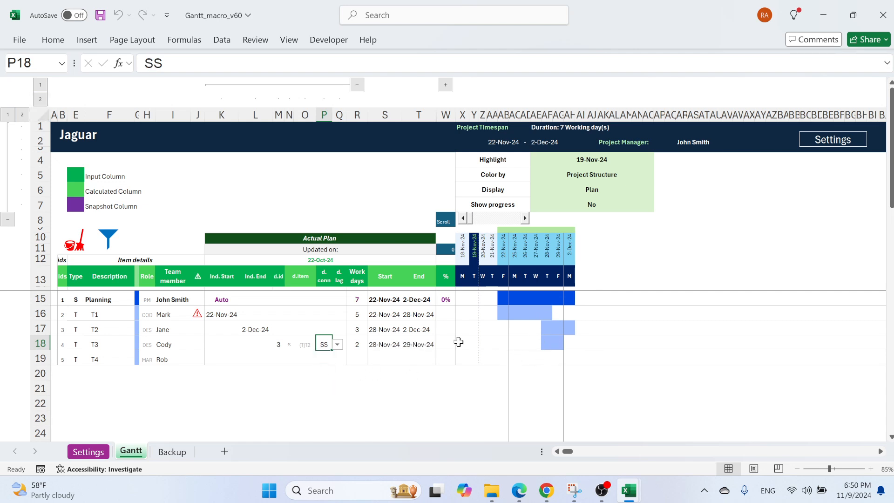
click(337, 344)
click(325, 388)
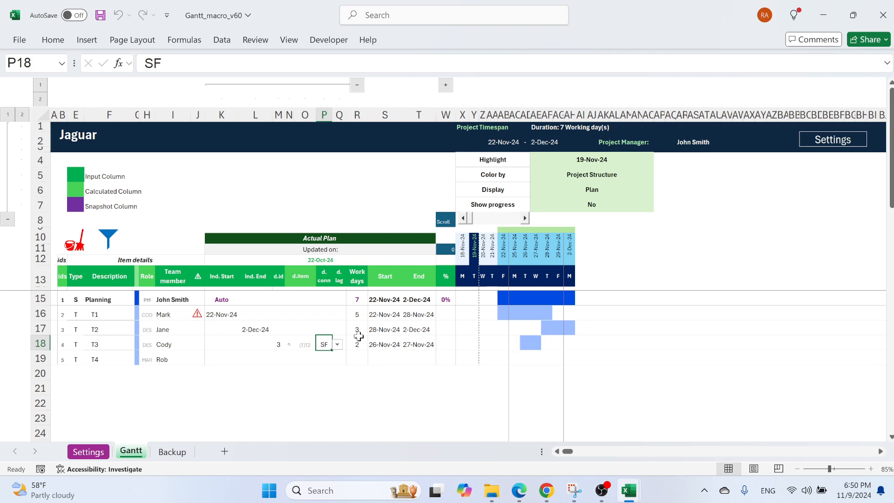
click(337, 347)
click(324, 389)
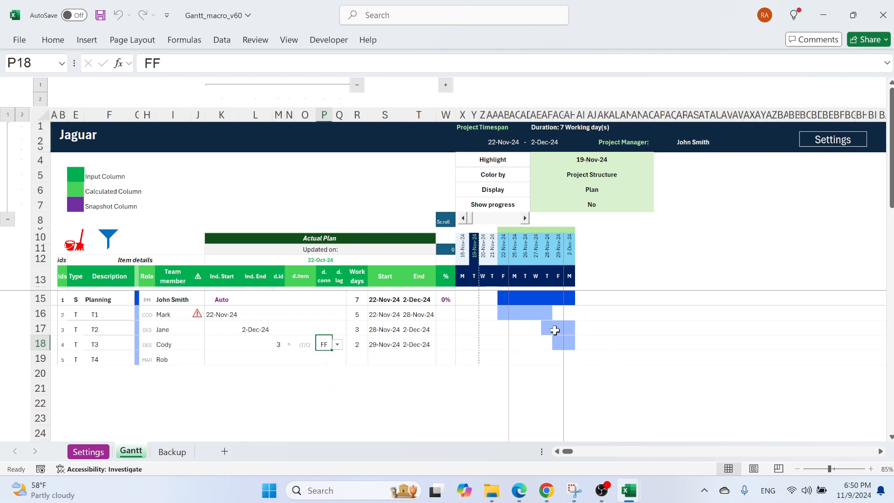
click(337, 345)
click(325, 355)
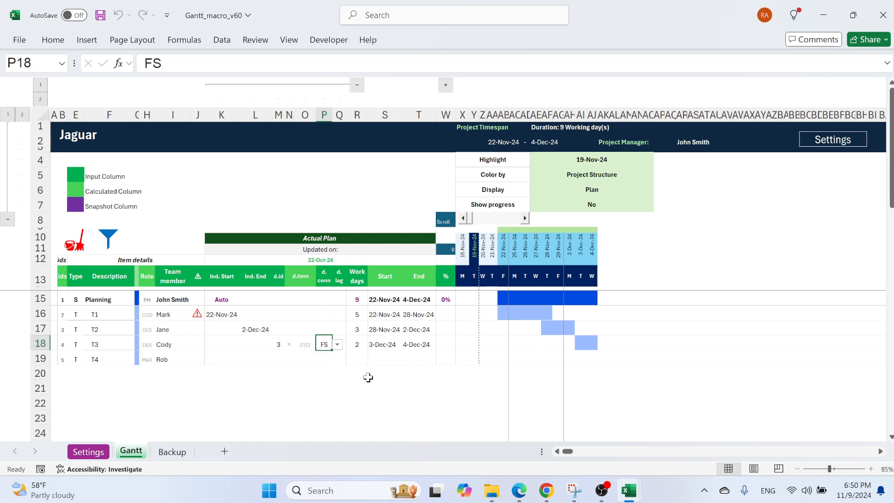
Step: Try dependency lags of 5 and -5 on T3 and clear the lag
click(349, 361)
click(342, 347)
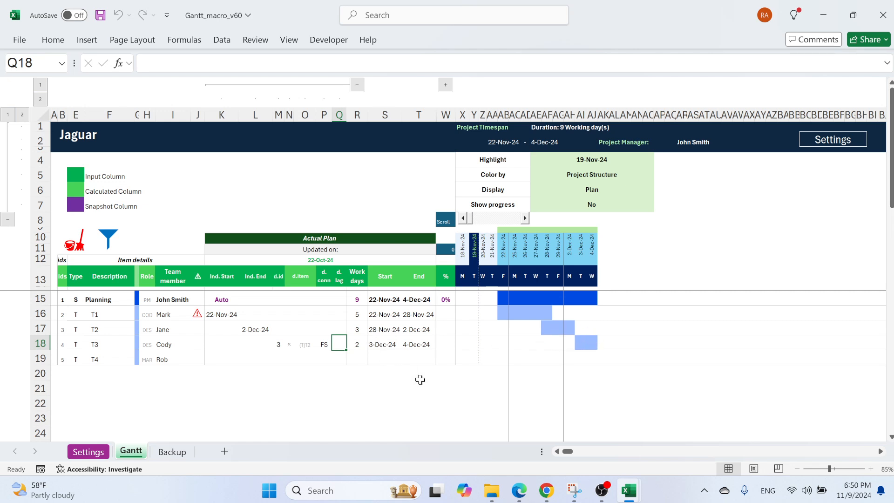
text(5)
key(Return)
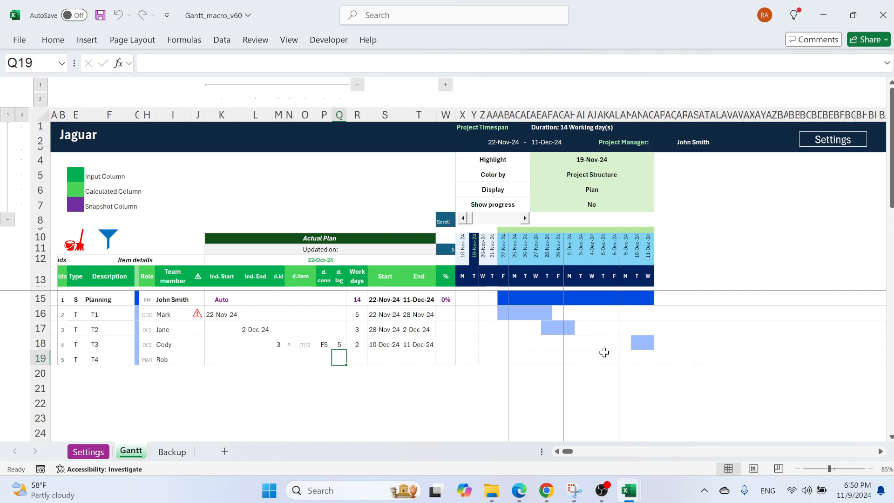
key(Up)
text(-)
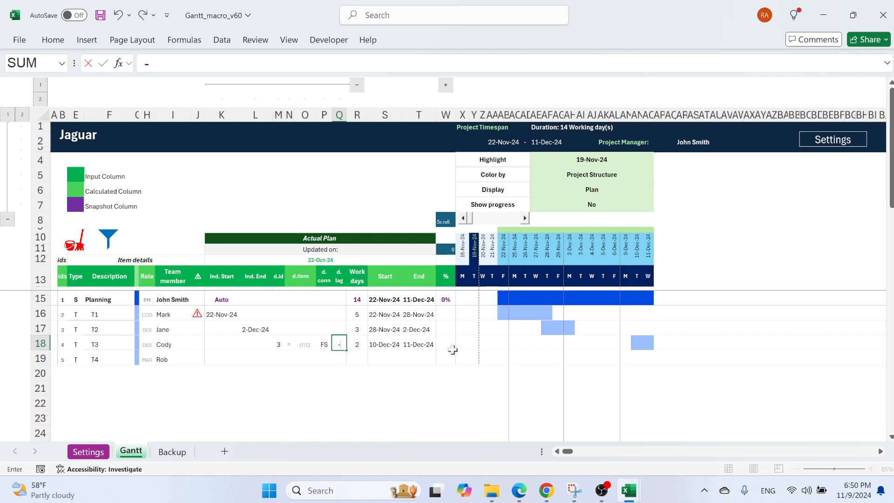
text(5)
key(Return)
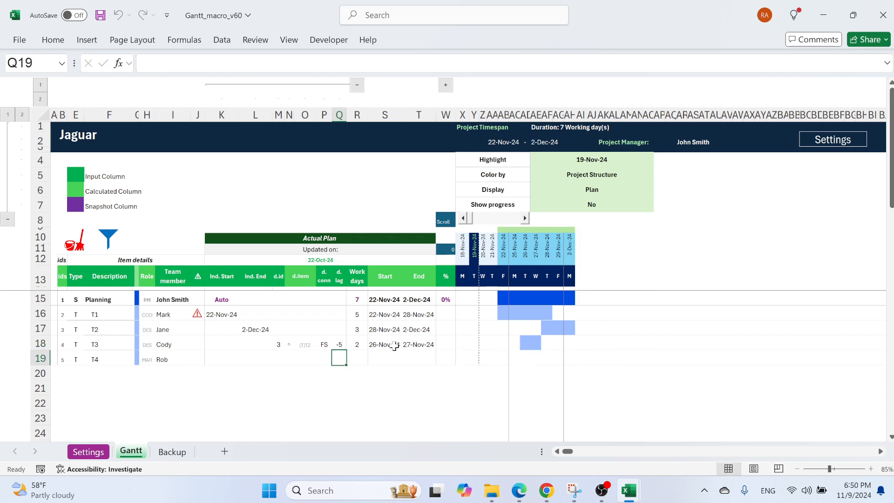
click(341, 343)
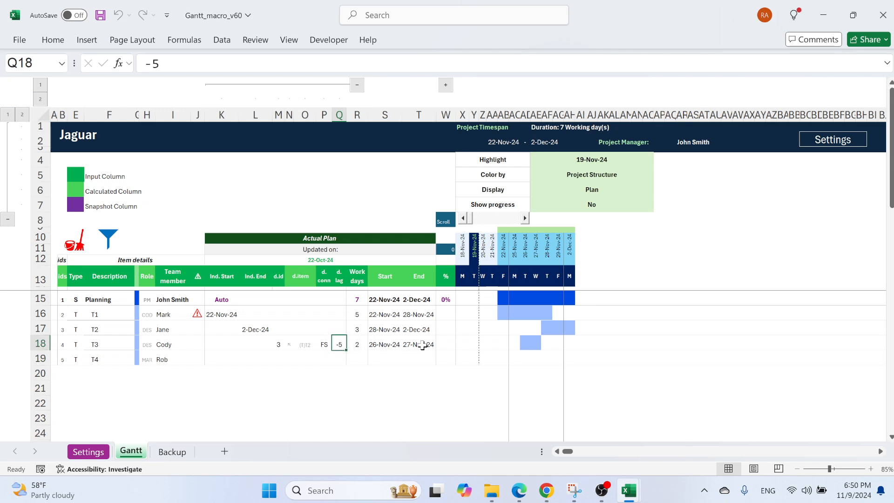
key(Delete)
click(421, 373)
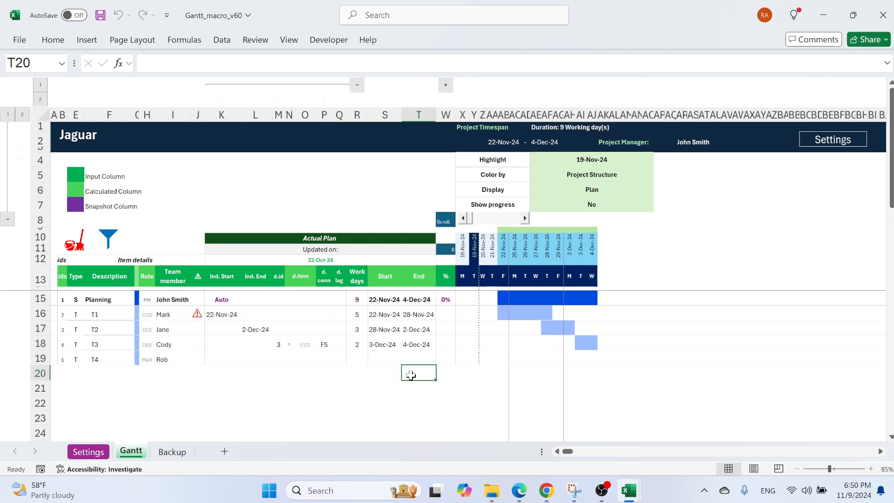
Step: Make T4 dependent on T3 by entering 4 as T4's dependency id, and check the resulting reference
click(332, 343)
drag(280, 344, 341, 385)
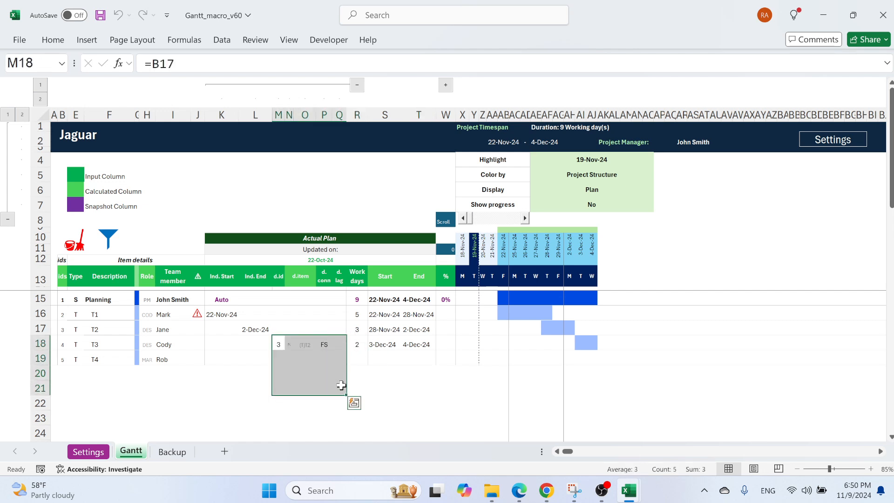
click(394, 375)
click(280, 355)
text(4)
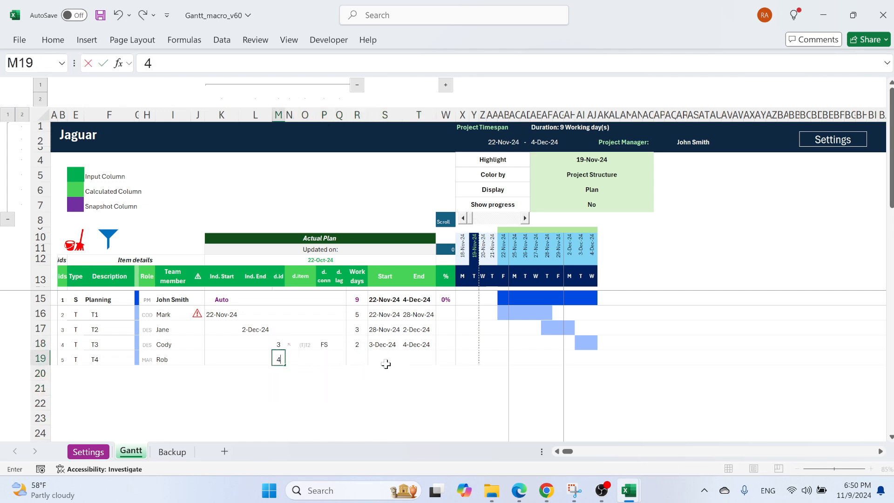
key(Return)
click(280, 359)
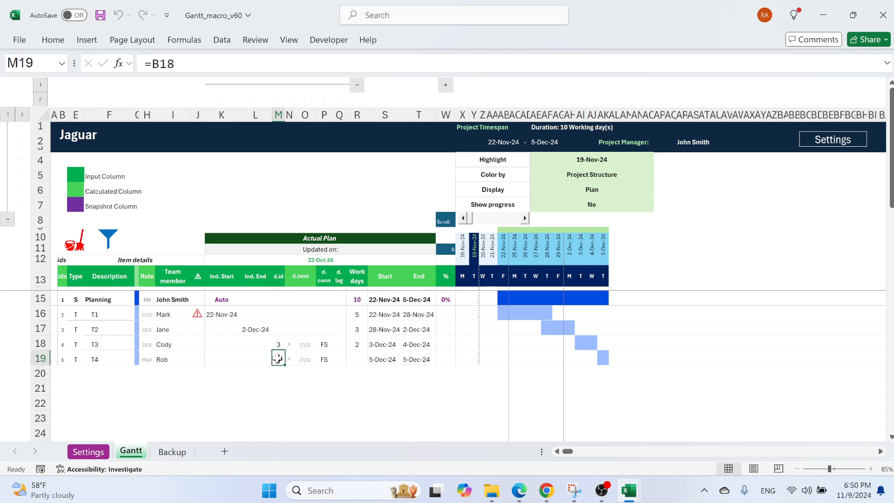
Step: Try 19 Nov as T2's independent end to test the dependent tasks, and restore 2 Dec
click(94, 344)
click(260, 329)
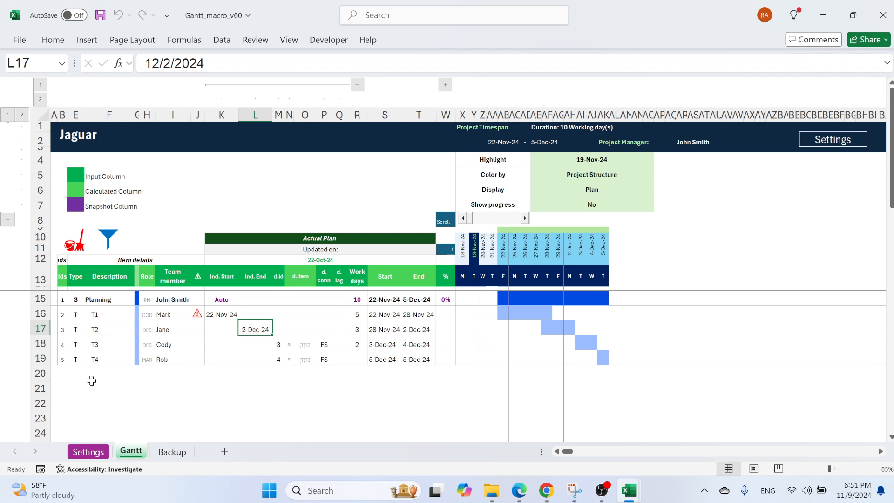
text(19)
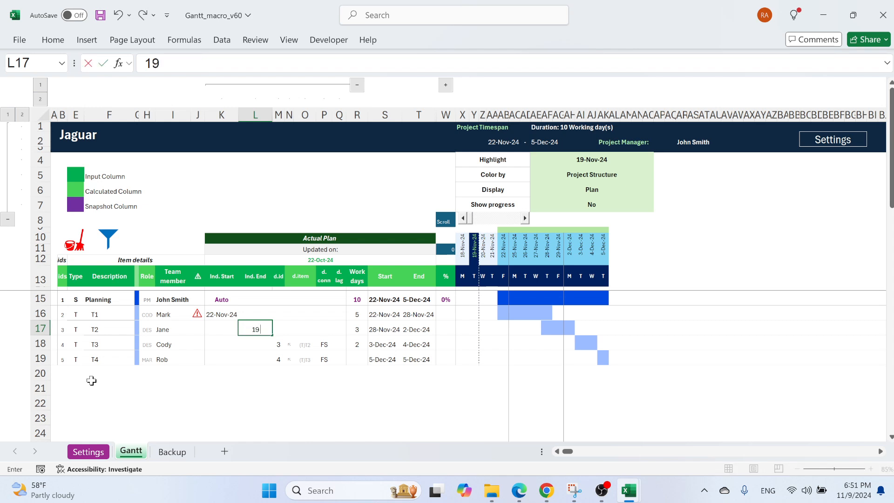
text( nov)
key(Return)
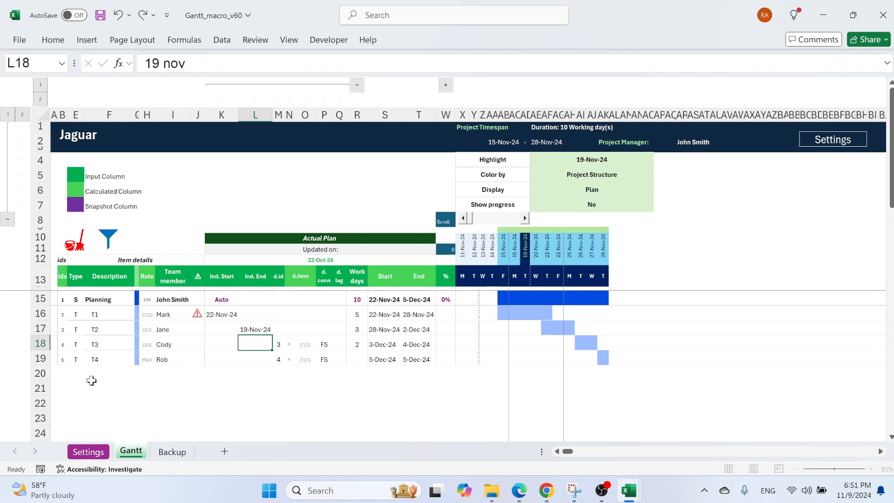
key(Right)
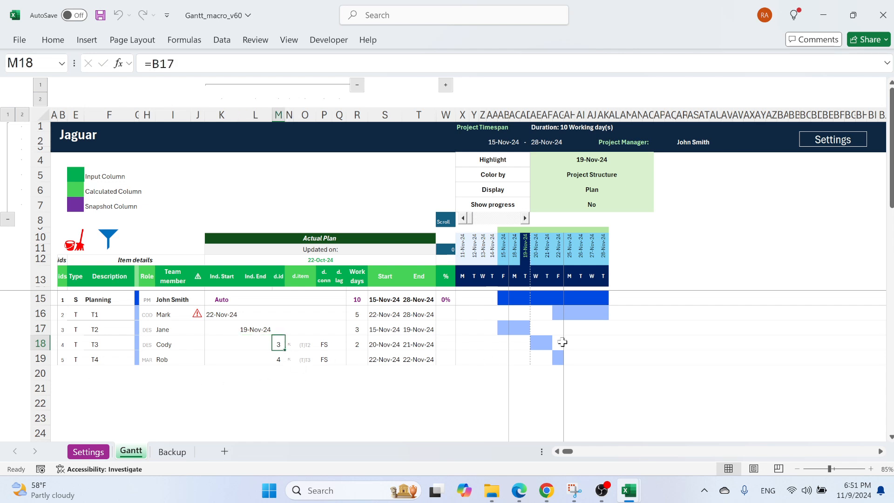
click(246, 328)
text(2 dec)
key(Return)
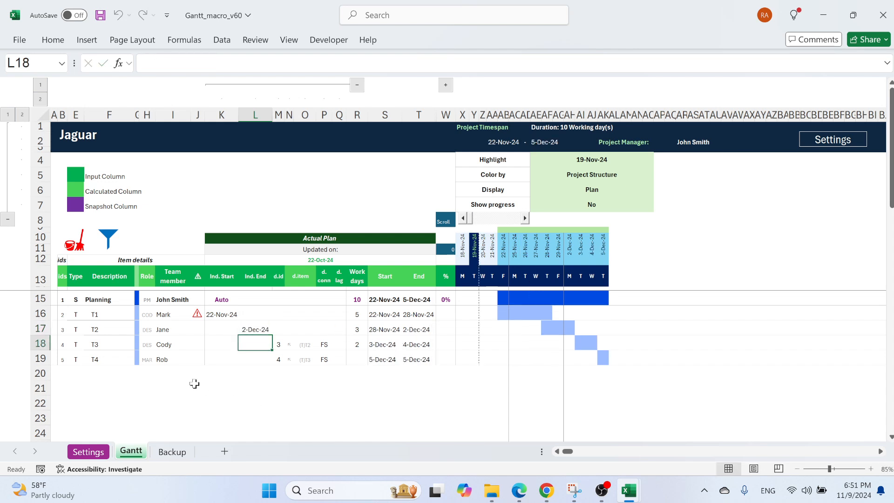
Step: Add an item of type M with the description M1 in row 20, below T4
click(76, 374)
click(89, 374)
click(77, 409)
click(104, 371)
text(M1)
key(Return)
Step: Make M1 dependent on T4 by entering 5 as its dependency id, leaving the team member blank
click(173, 371)
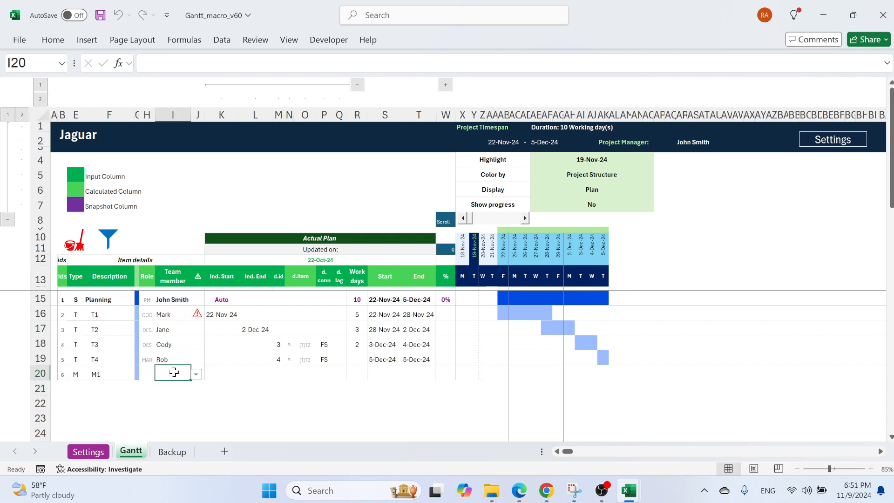
click(274, 373)
text(5)
click(294, 402)
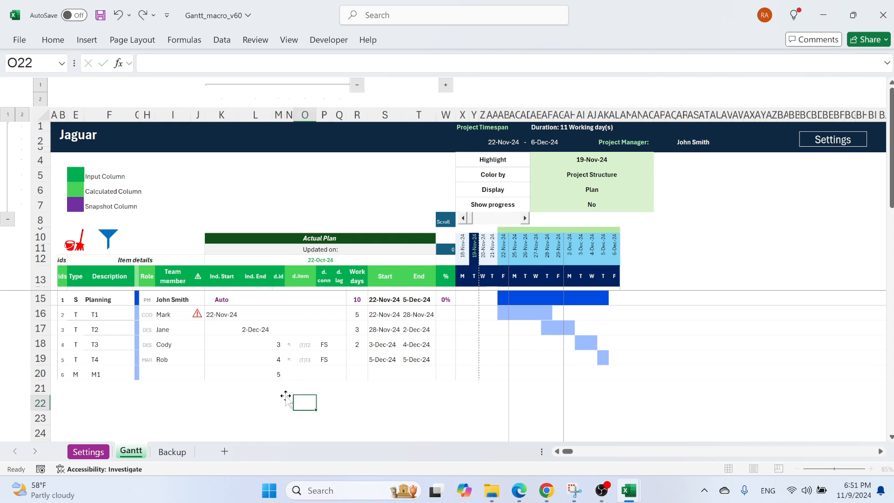
Step: Set the dependency connection type of milestone M1 to FF
click(91, 359)
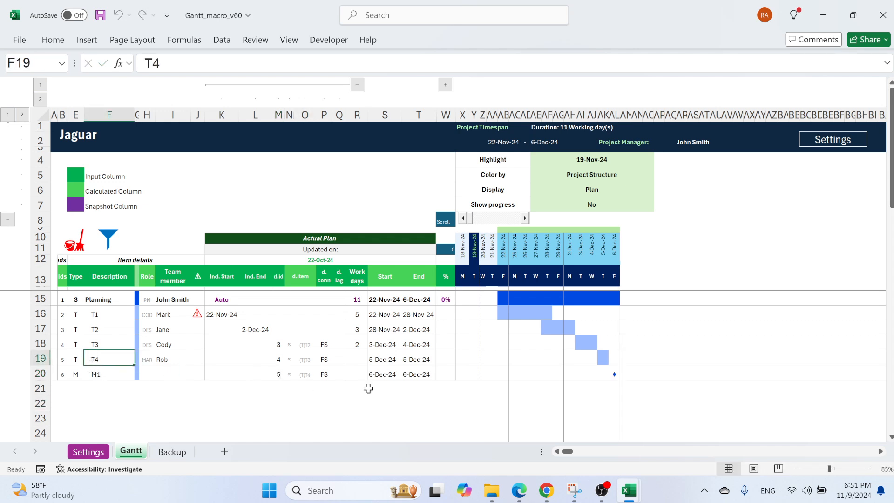
click(329, 378)
click(337, 374)
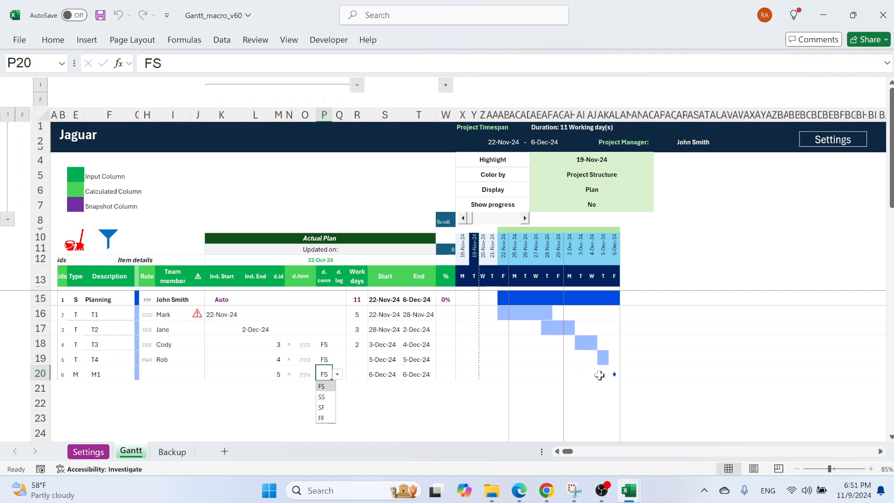
click(322, 418)
Step: Set the work days of task T4 to 2
click(356, 359)
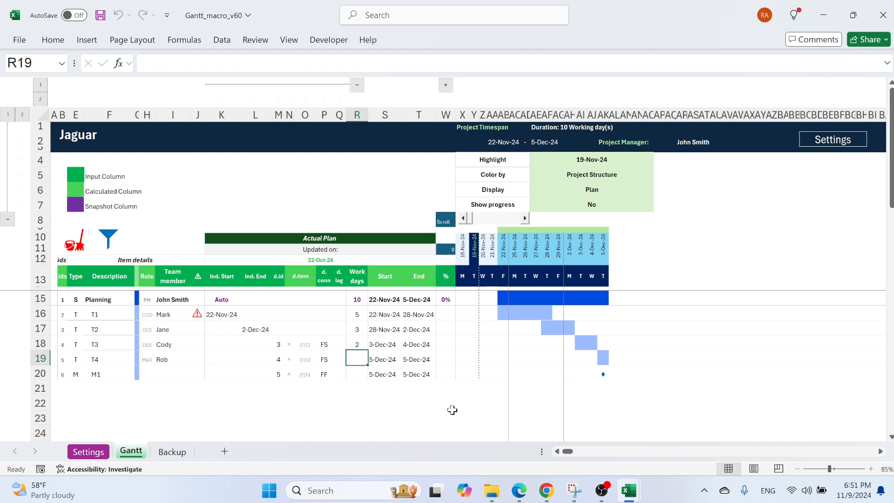
text(2)
key(Return)
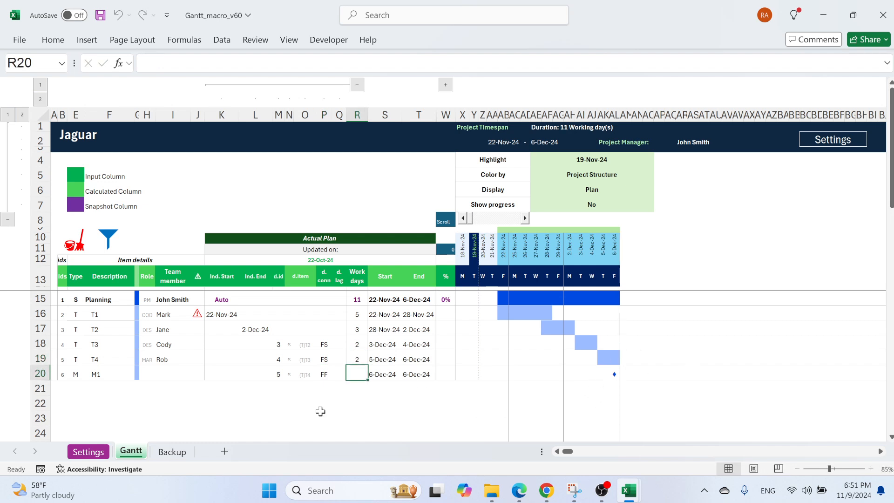
Step: Add an item of type S with the description Coding in row 21, below M1
click(75, 389)
click(88, 390)
click(80, 402)
click(115, 387)
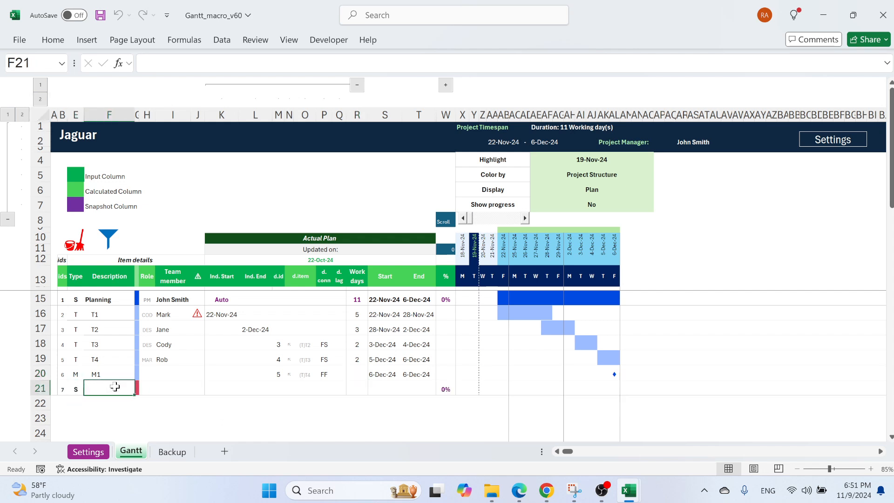
text(Coding)
key(Return)
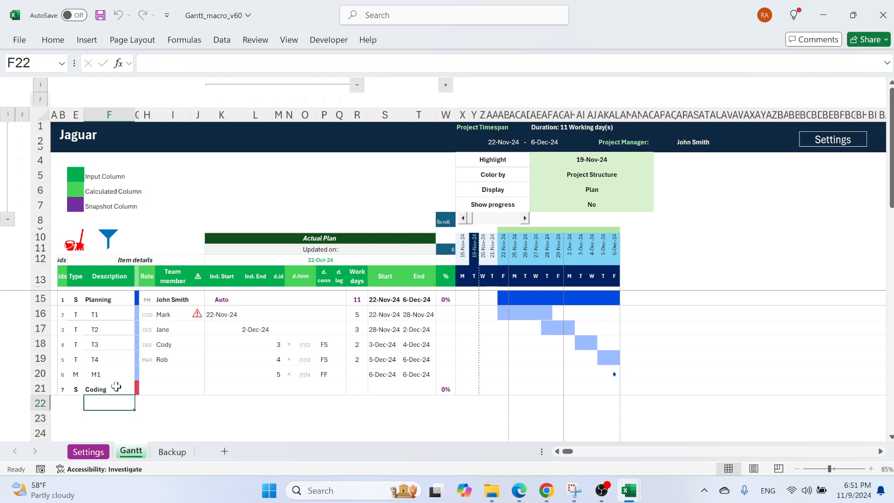
Step: Assign the project manager as the team member of the Coding stage
click(185, 389)
click(196, 390)
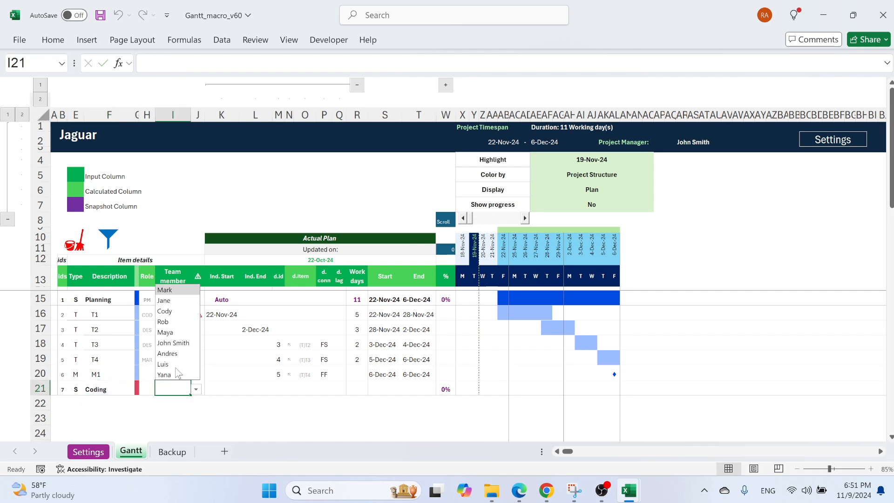
click(180, 340)
drag(262, 392, 343, 393)
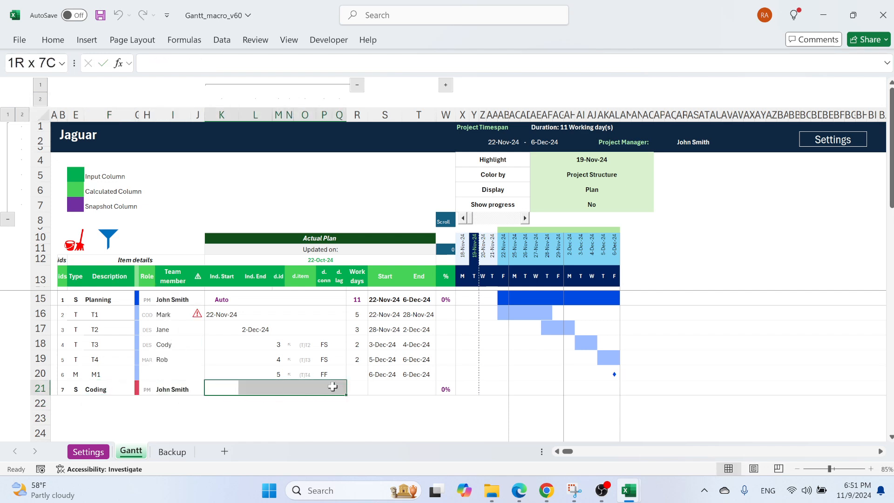
Step: Collapse the header rows and add three items of type T in rows 22 to 24 under the Coding stage
click(75, 403)
click(89, 406)
click(76, 424)
click(8, 219)
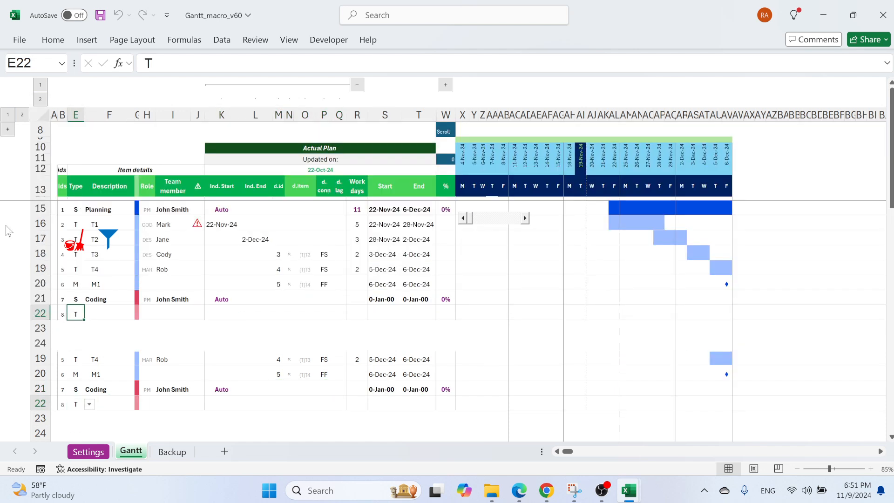
drag(83, 322, 84, 347)
Step: Enter the description T5 in row 22 and fill the series down to T7 in row 24
click(108, 317)
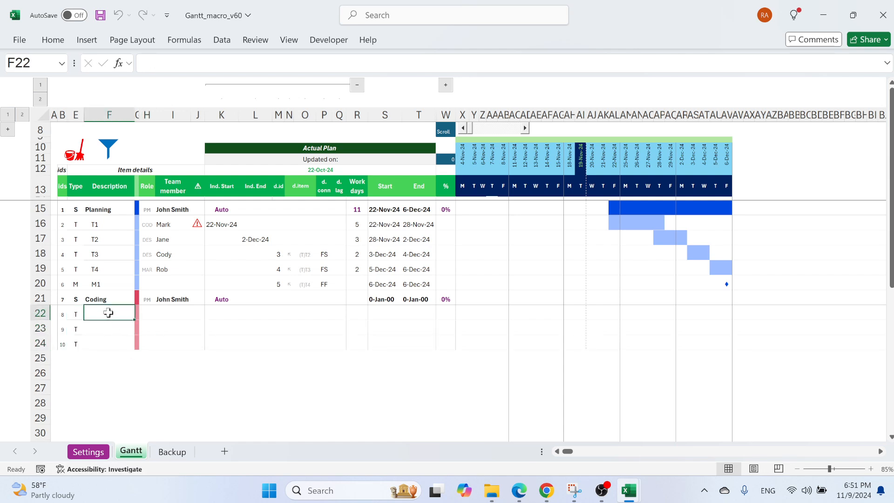
text(T)
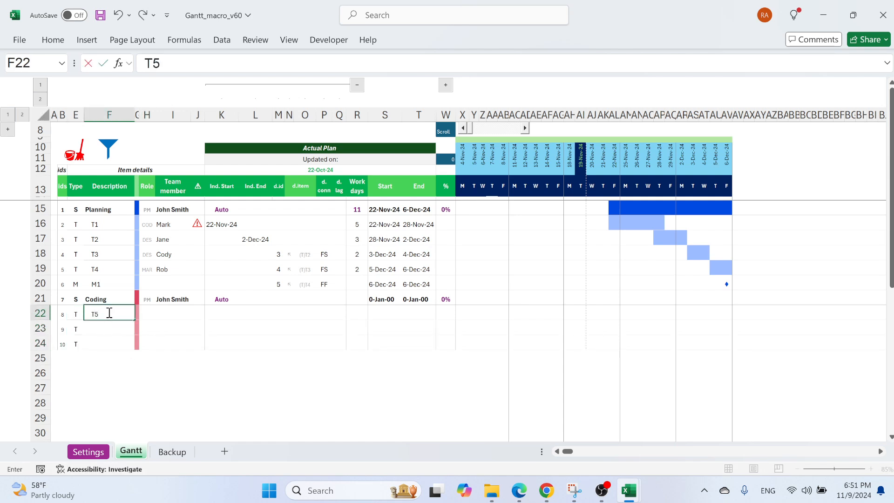
text(5)
key(Return)
click(110, 313)
drag(135, 320, 122, 349)
click(207, 344)
Step: Assign team members to the Coding tasks: a COD member for T5, the FIN member for T6 and another COD member for T7
click(160, 315)
click(196, 314)
click(176, 390)
click(176, 327)
click(196, 329)
click(177, 415)
click(181, 342)
click(196, 344)
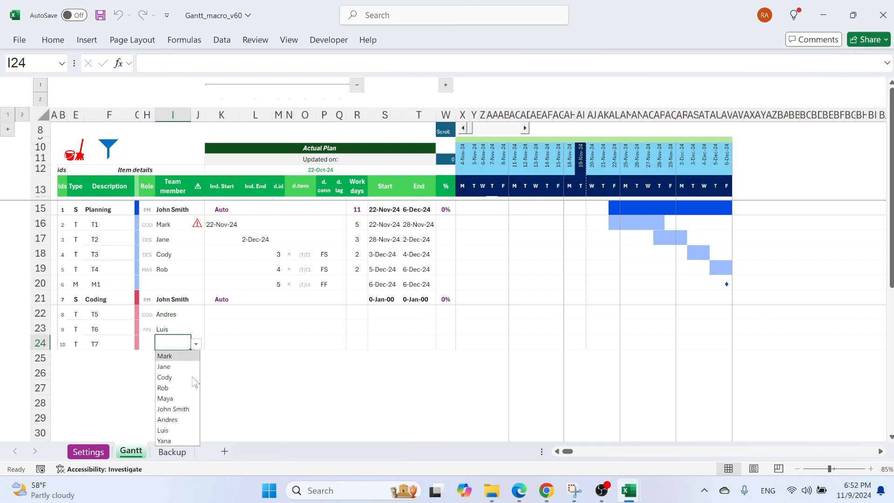
click(179, 437)
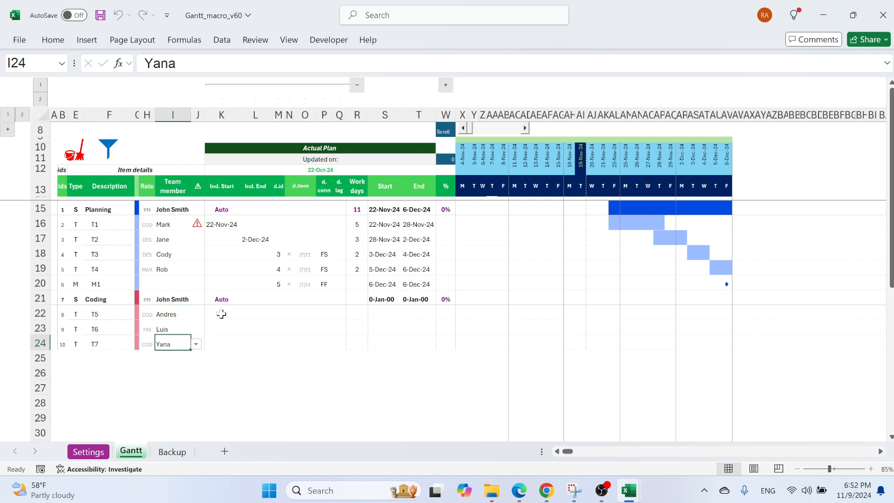
Step: Flag T6 with the warning symbol and enter 9 Dec as T5's independent start
click(222, 315)
click(198, 327)
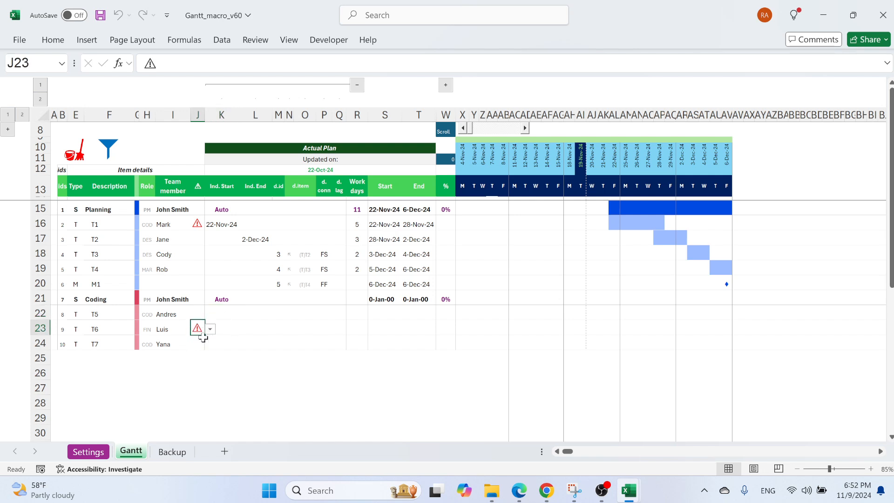
click(219, 315)
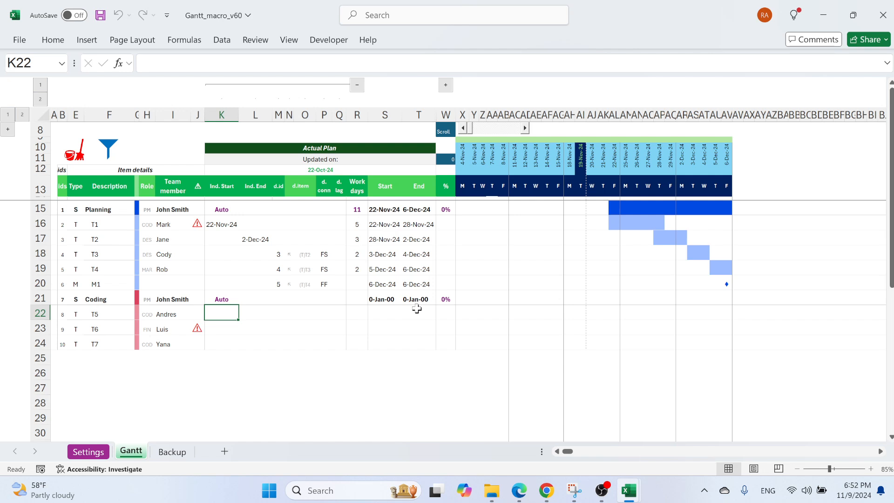
text(9 dec)
key(Return)
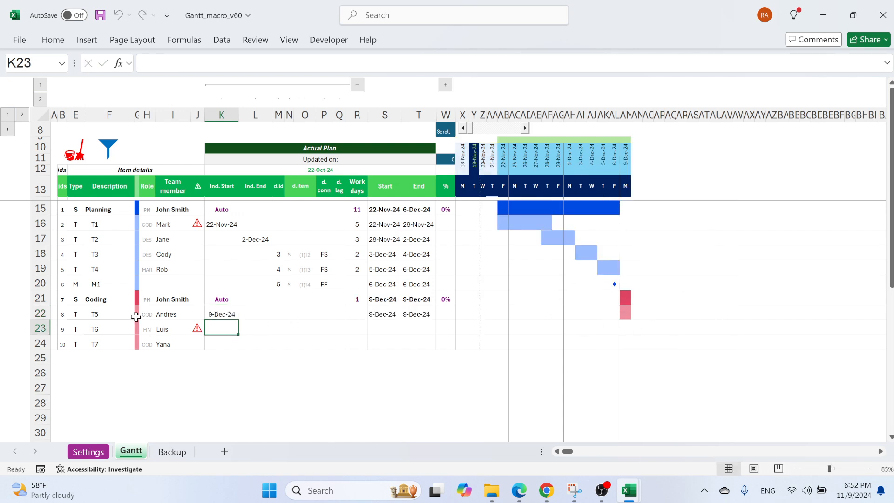
Step: Make T6 dependent on T5 and T7 dependent on T6 by entering dependency ids 8 and 9
click(257, 328)
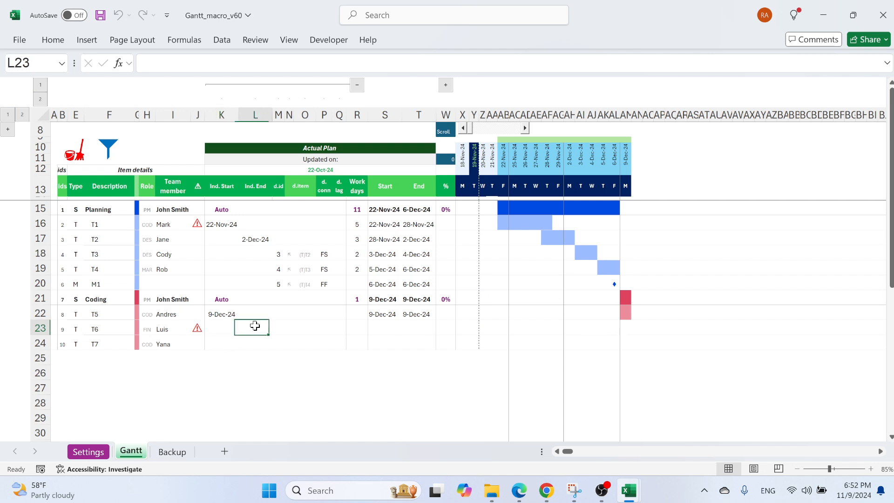
click(282, 328)
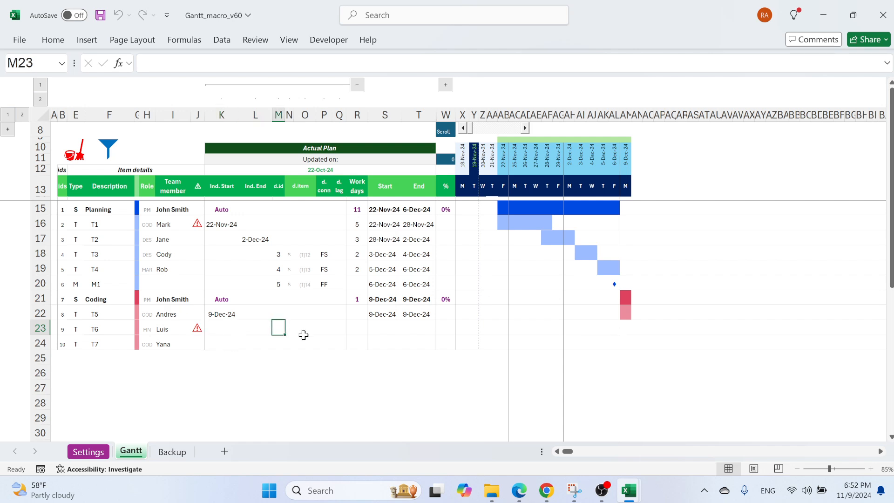
text(8)
key(Return)
text(9)
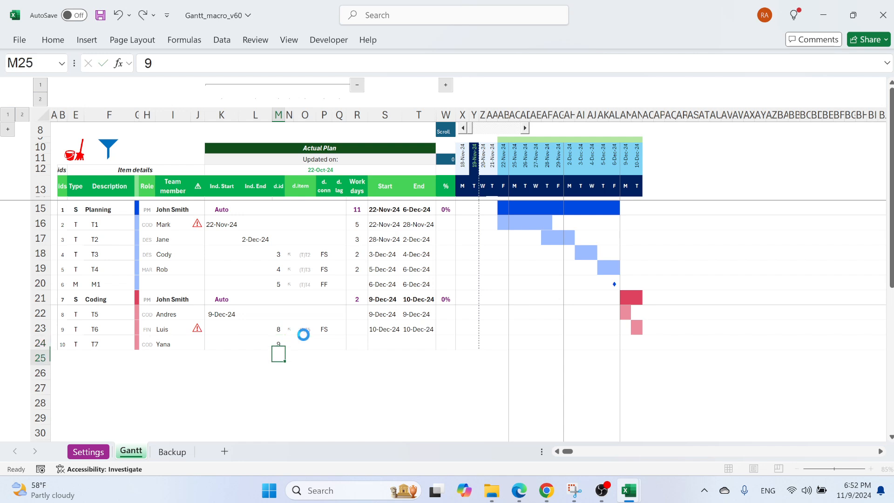
key(Return)
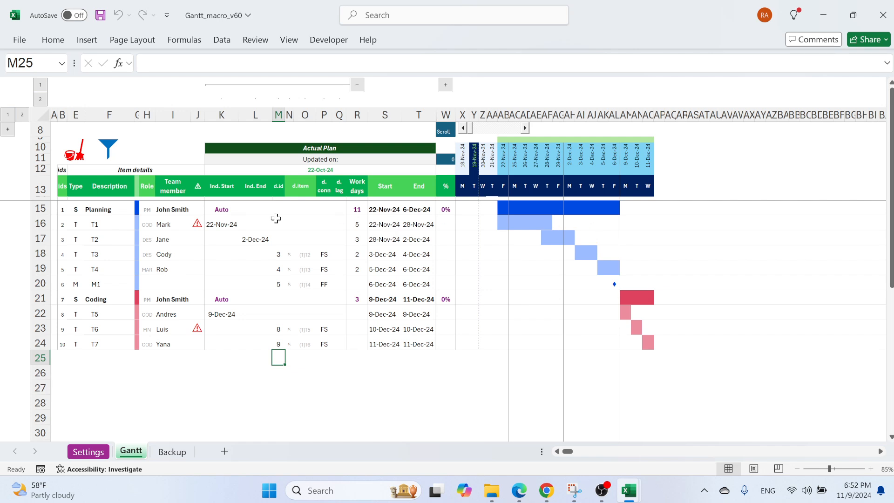
Step: Try 29 Nov as T1's independent end alongside its independent start, and check the calculated end date
click(253, 223)
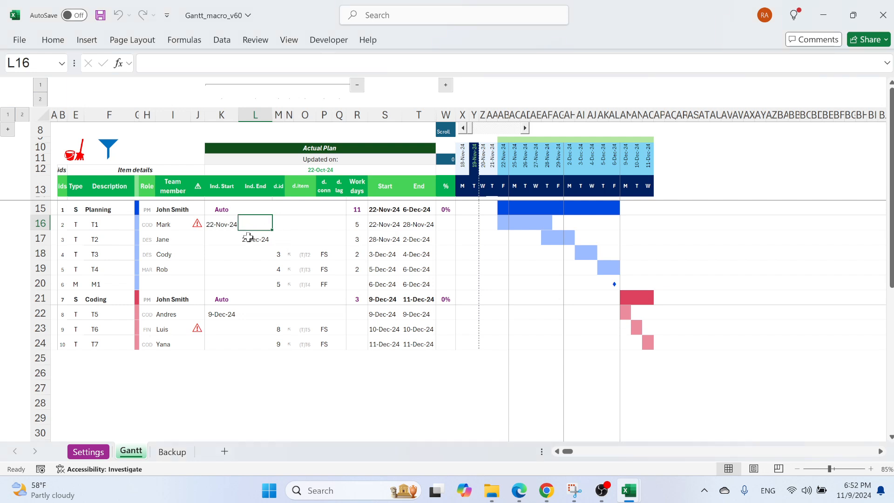
text(29 nov)
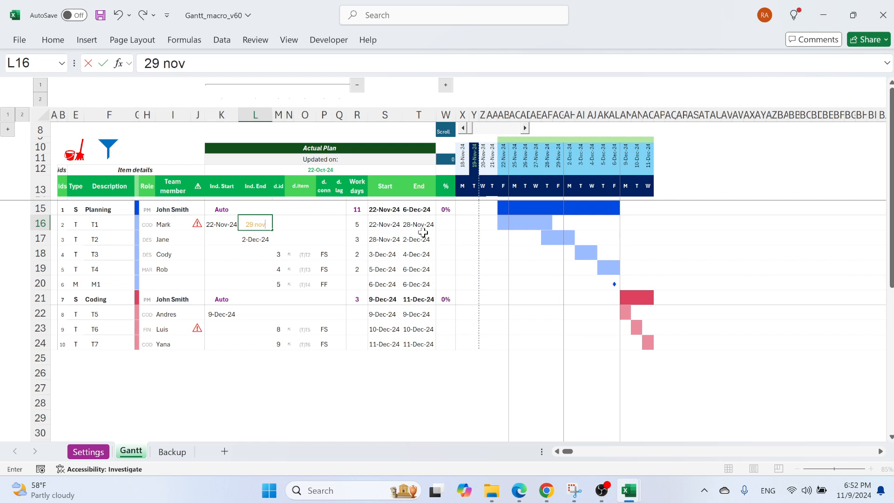
key(Return)
key(Up)
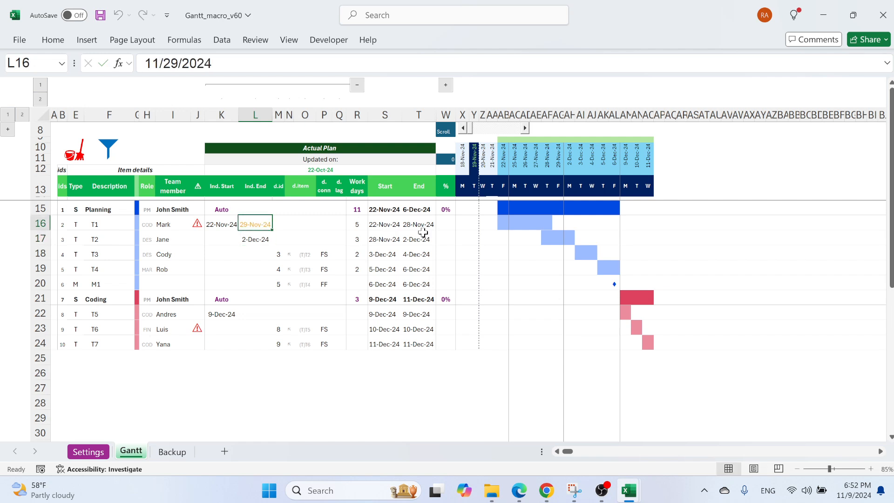
click(421, 227)
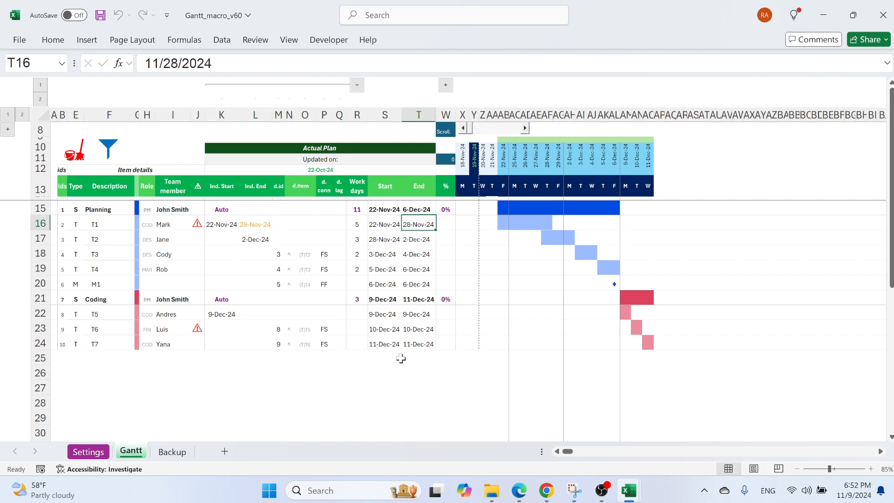
Step: Clear T1's independent start to test scheduling from the independent end alone
click(221, 226)
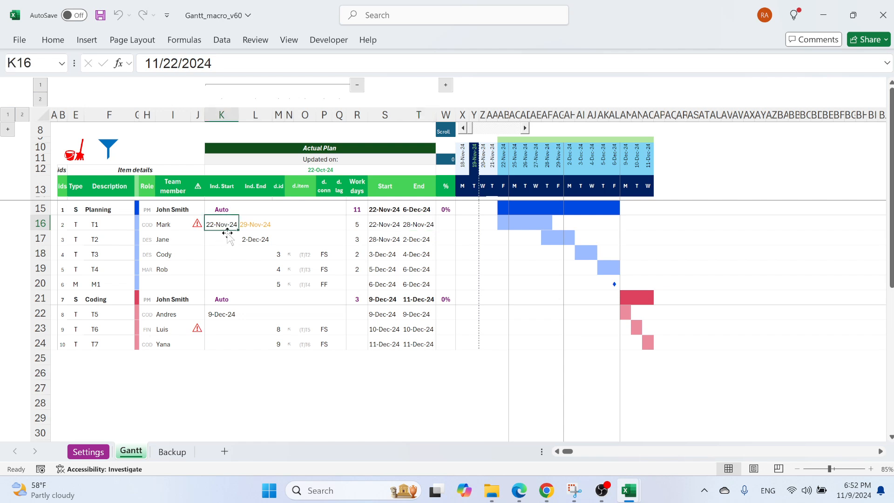
mouse_move(220, 225)
mouse_down()
mouse_move(222, 292)
mouse_move(222, 227)
mouse_up()
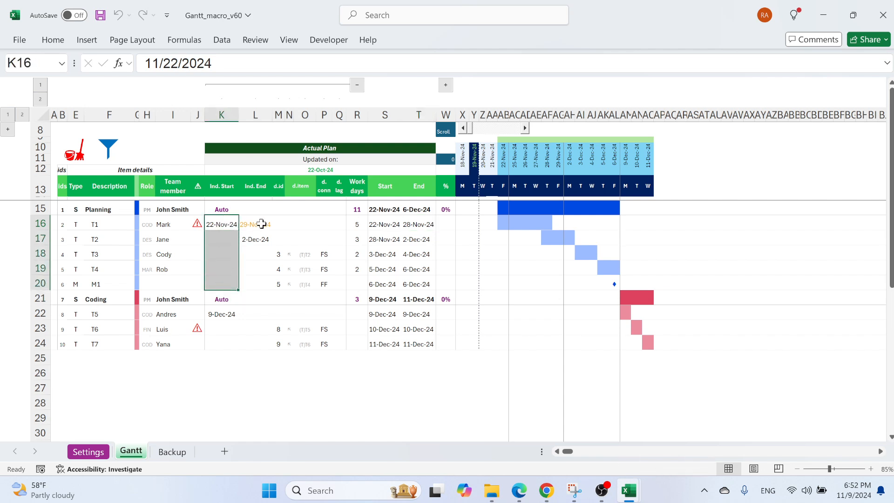
click(247, 223)
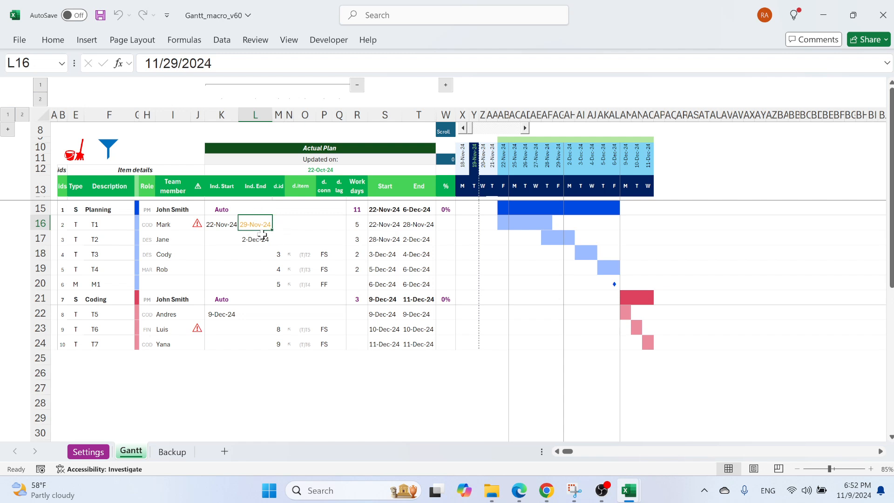
click(227, 223)
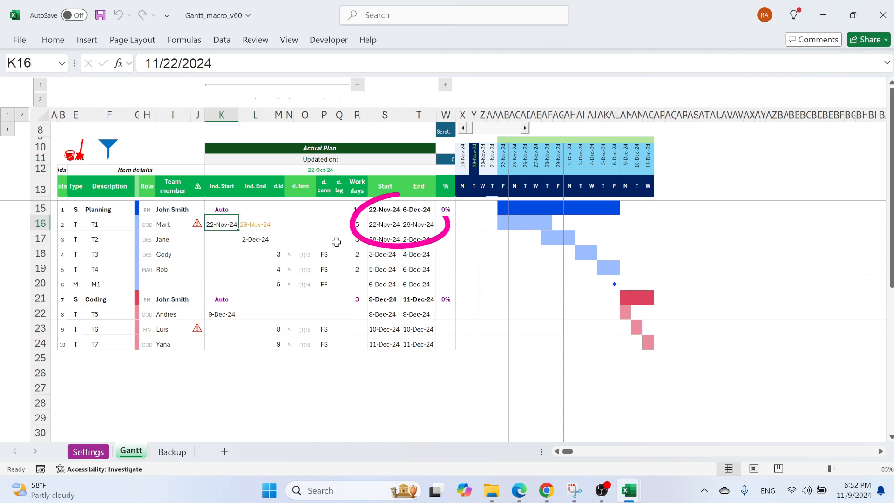
key(Delete)
click(258, 227)
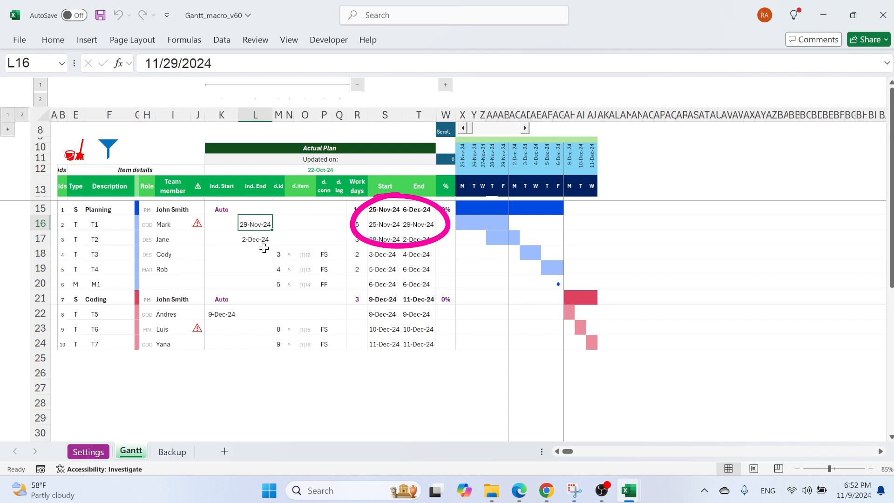
Step: Restore 22 Nov as T1's independent start
click(231, 225)
text(22 nov)
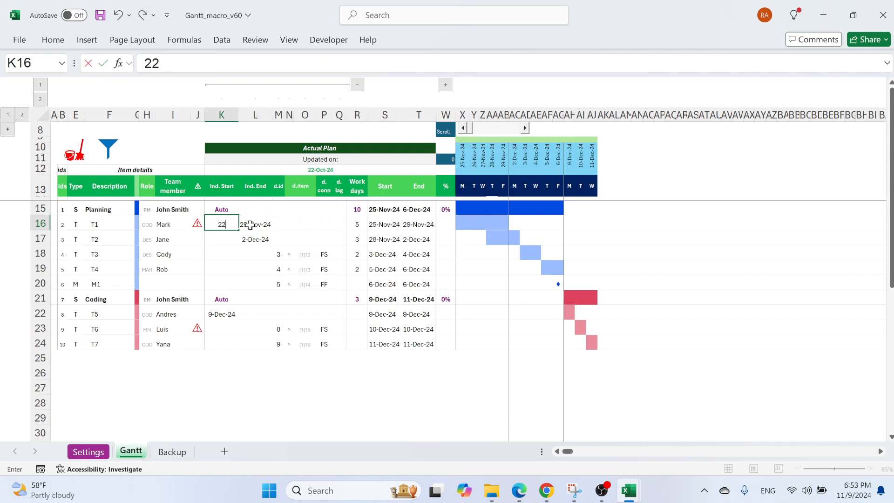
key(Return)
click(251, 225)
key(Right)
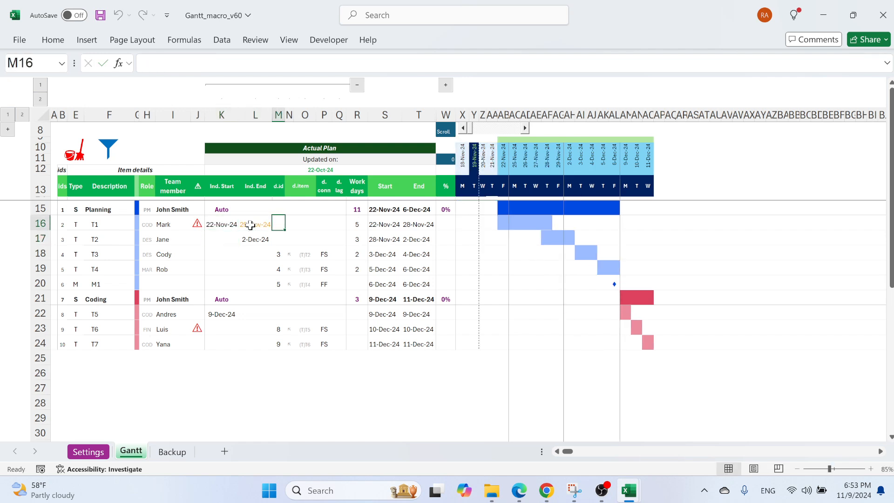
Step: Try dependency id 3 on T1 in addition to its independent dates, and compare its date inputs with T3's
text(3)
key(Return)
key(Up)
click(212, 227)
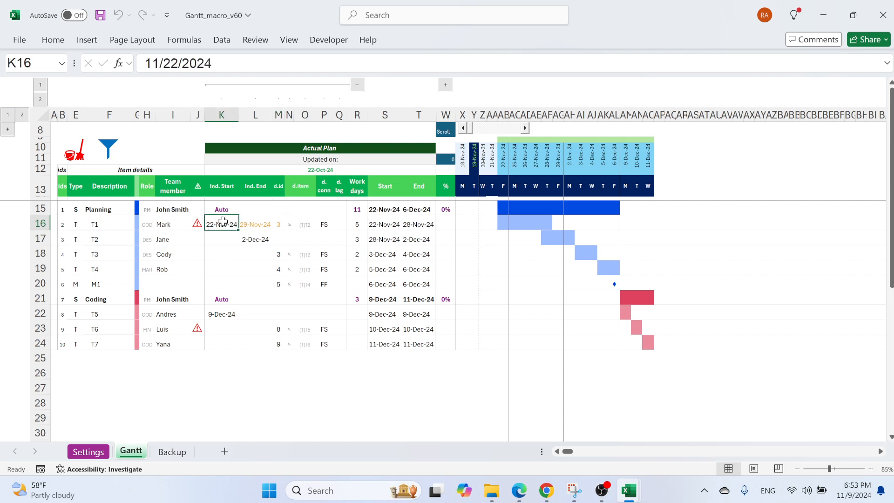
drag(260, 219, 224, 220)
drag(267, 255, 228, 253)
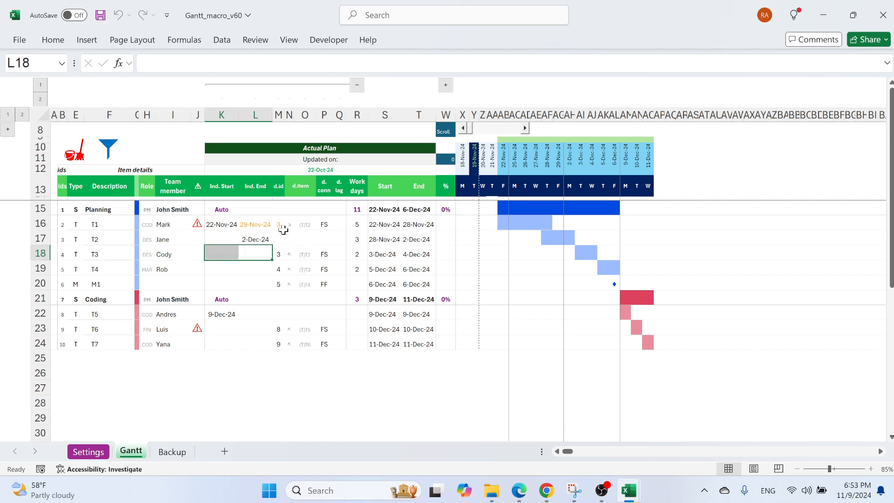
Step: Clear T1's independent end and dependency id, keeping only the independent start
drag(279, 225, 251, 224)
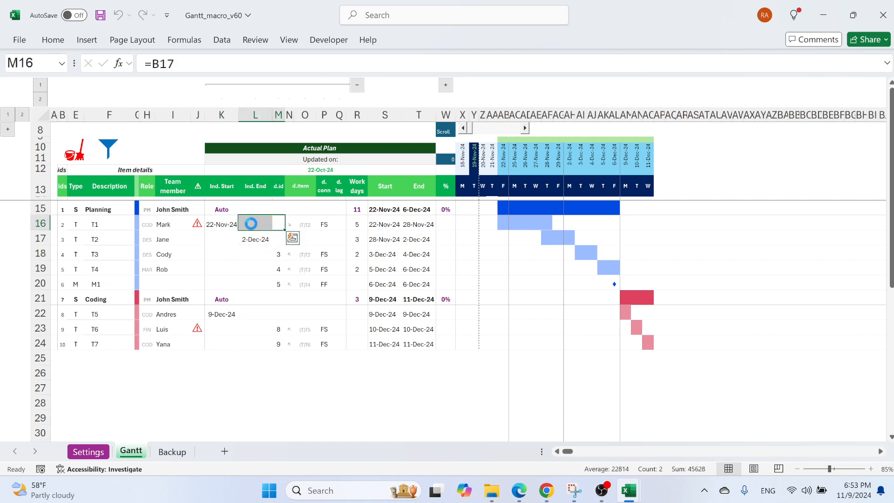
key(Delete)
click(259, 369)
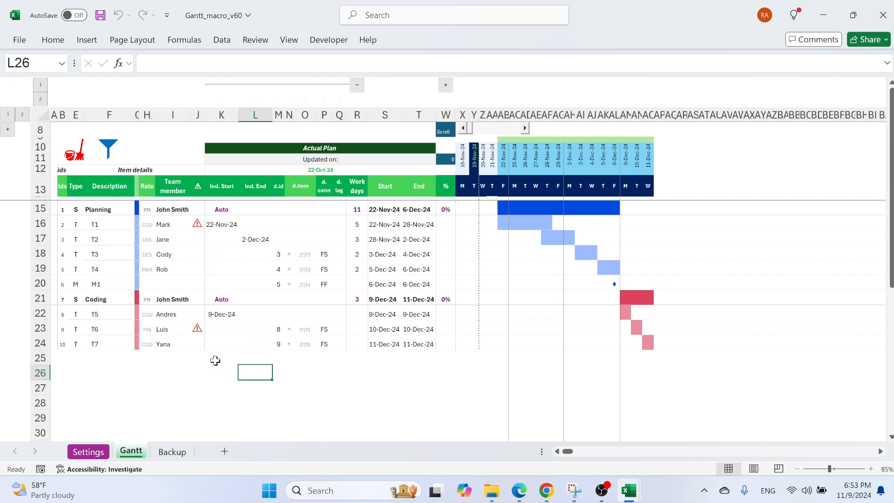
Step: Test the date validation by entering "sadsa" as T1's independent start, and restore 22 Nov
click(220, 224)
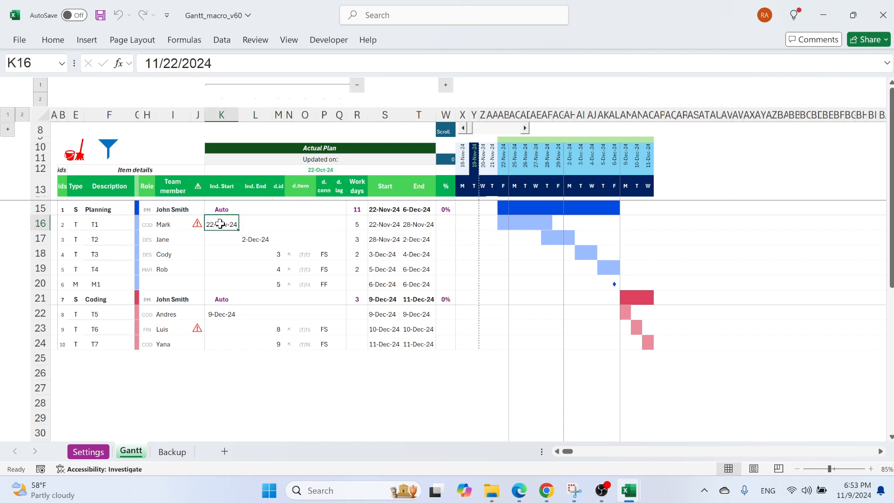
text(sadsa)
click(221, 269)
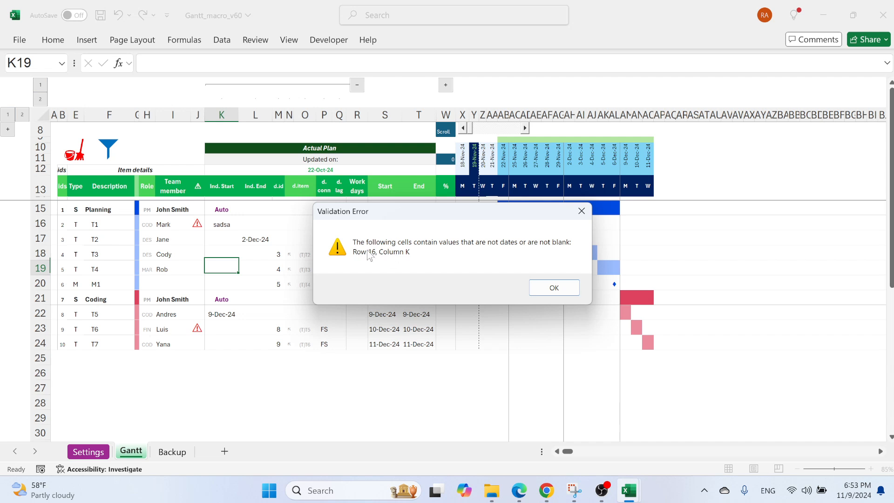
click(555, 288)
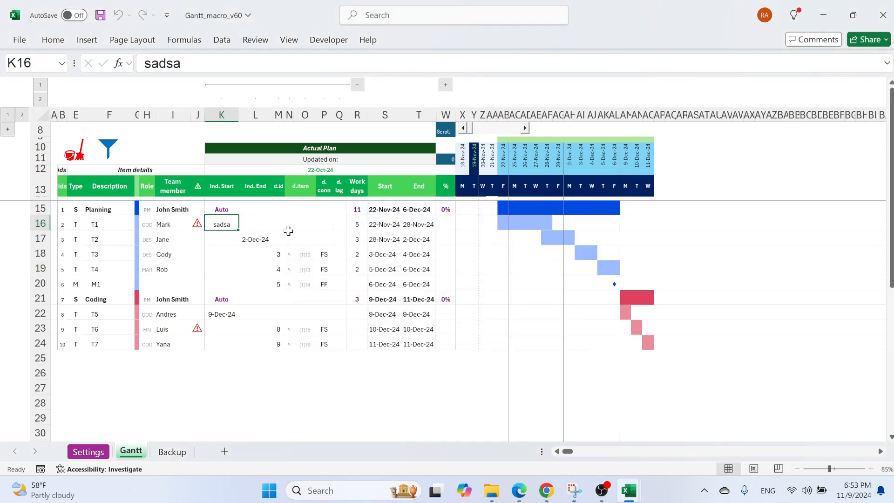
text(22 nov)
key(Return)
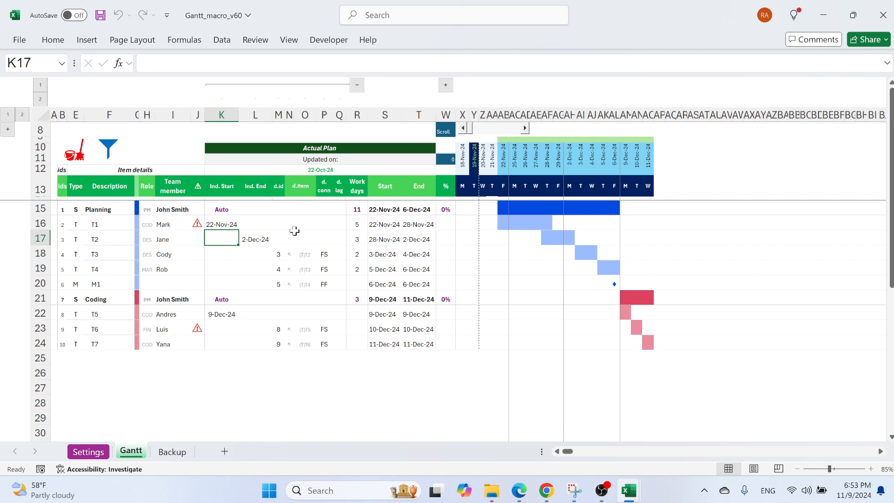
Step: Expand the collapsed header rows and set the chart's Highlight date to 28-Nov-24
drag(390, 208, 414, 284)
click(385, 223)
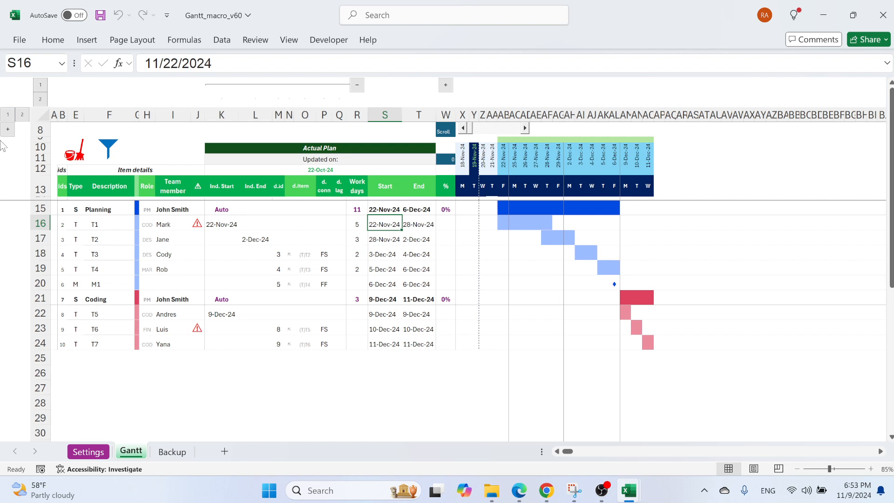
click(8, 129)
click(623, 159)
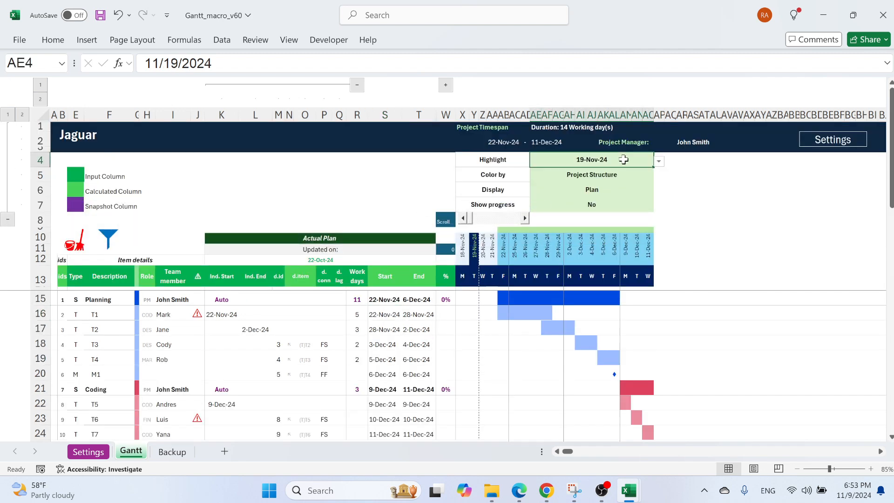
click(659, 162)
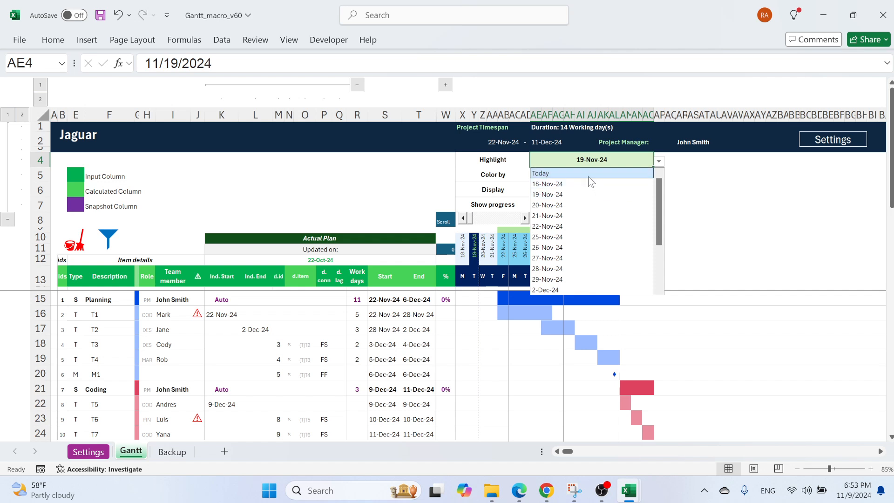
click(588, 268)
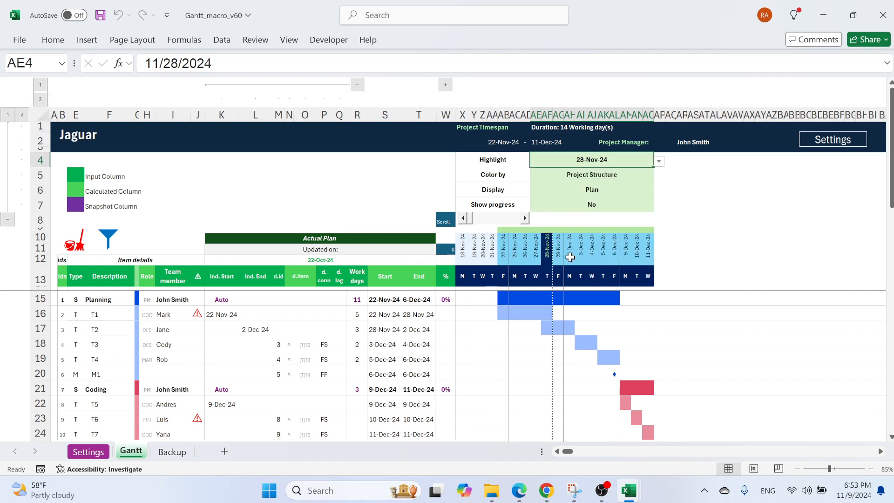
drag(547, 242, 547, 393)
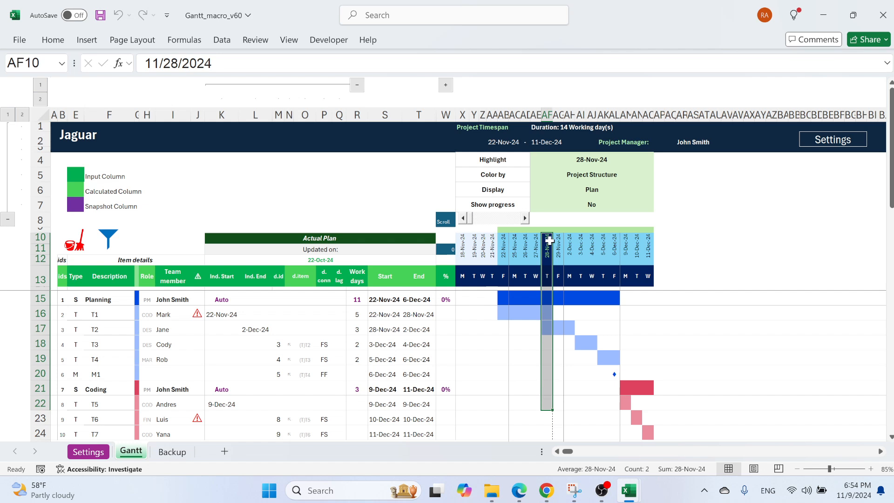
Step: Shift the chart timeline forward to offset 10 and back to -15 to examine the dates before the project start
click(525, 218)
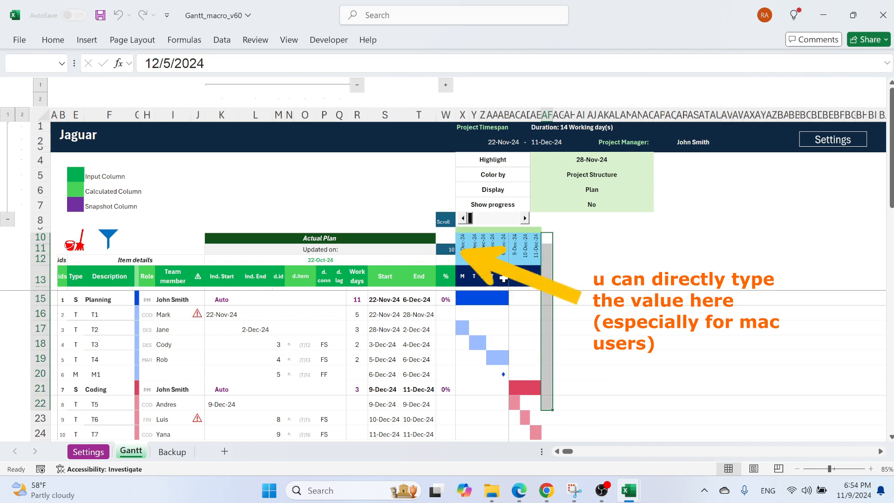
click(462, 218)
click(463, 218)
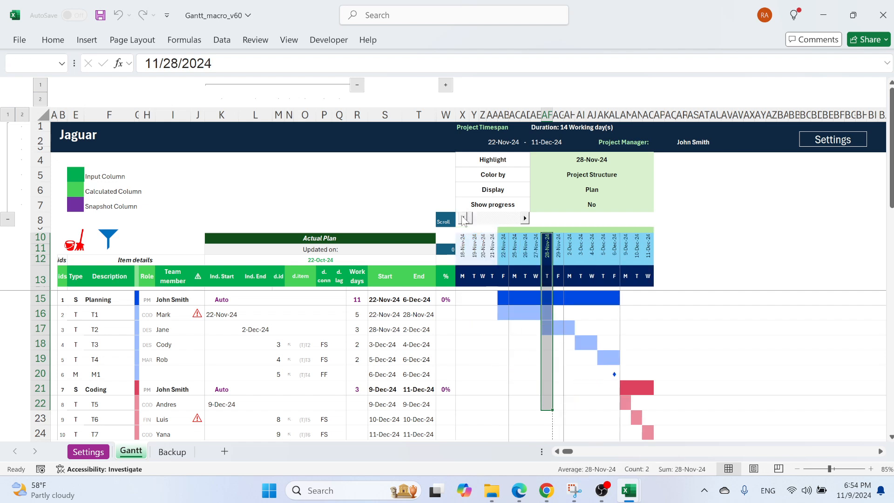
click(463, 218)
click(462, 218)
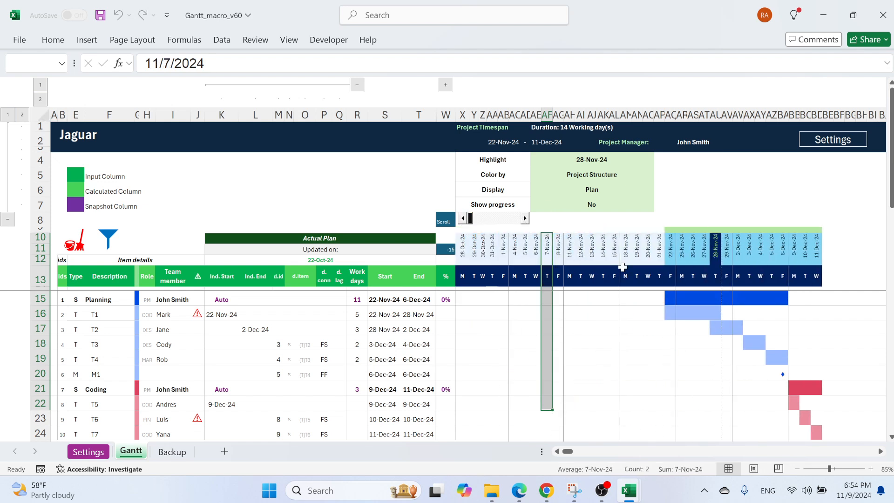
drag(475, 249, 651, 251)
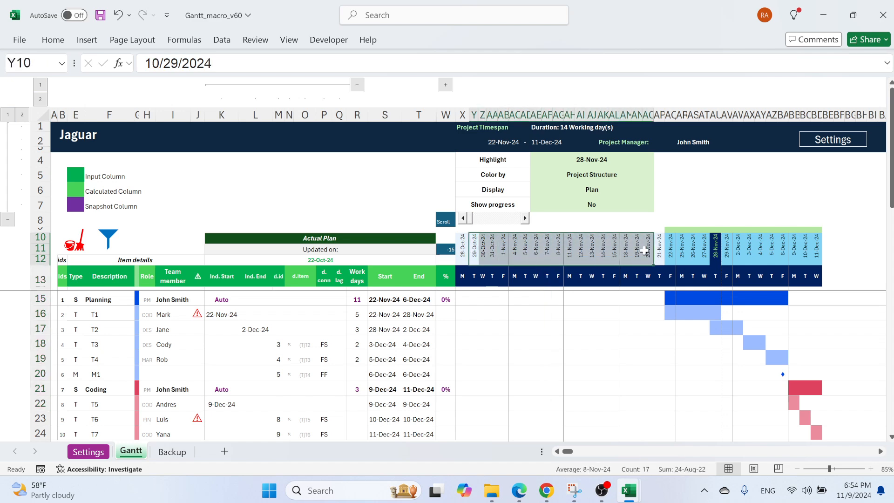
Step: Examine the project timespan's start, end and duration cells against the project date band above the chart
click(513, 143)
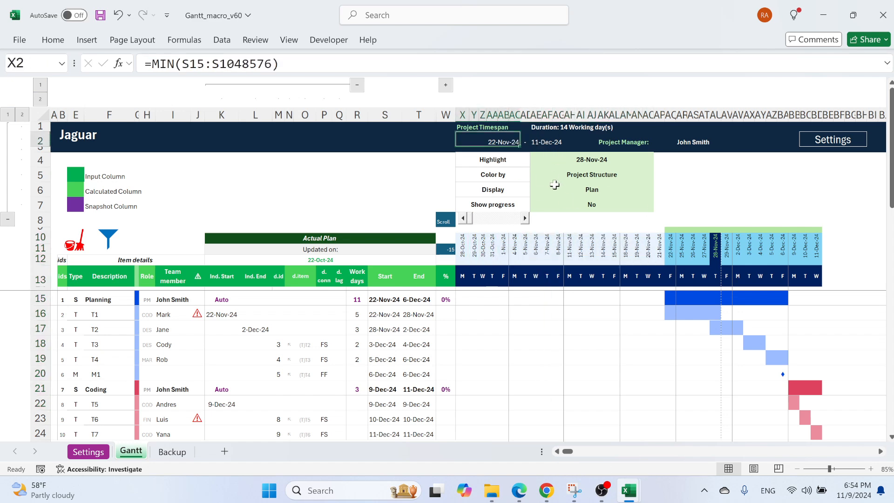
click(539, 146)
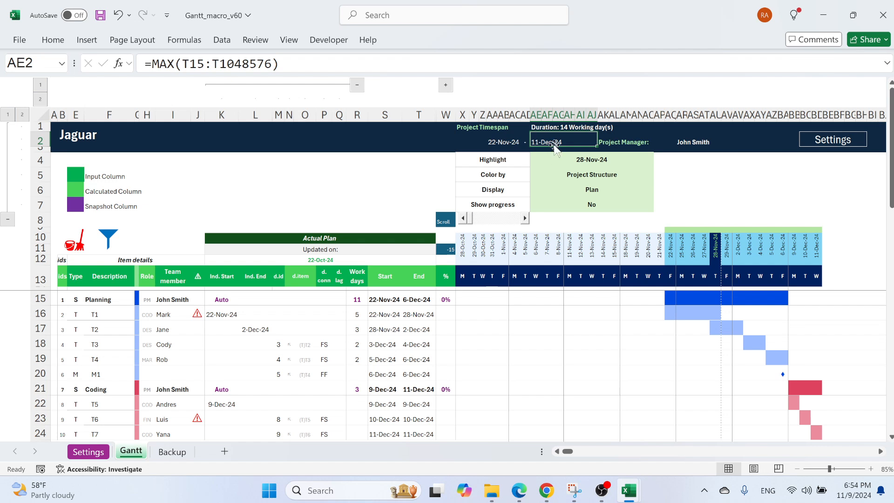
click(555, 128)
mouse_move(816, 244)
mouse_down()
mouse_move(671, 243)
mouse_move(816, 238)
mouse_up()
Step: Return the chart timeline's scroll offset to 0
click(527, 218)
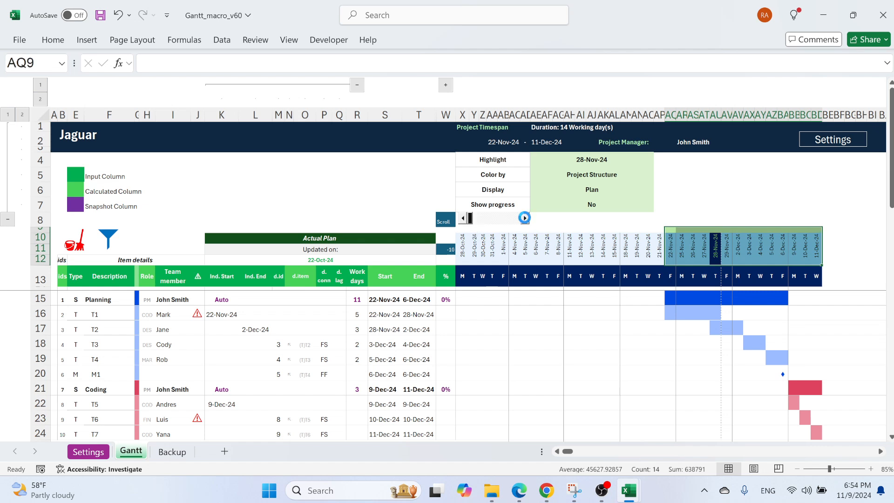
click(527, 218)
click(527, 218)
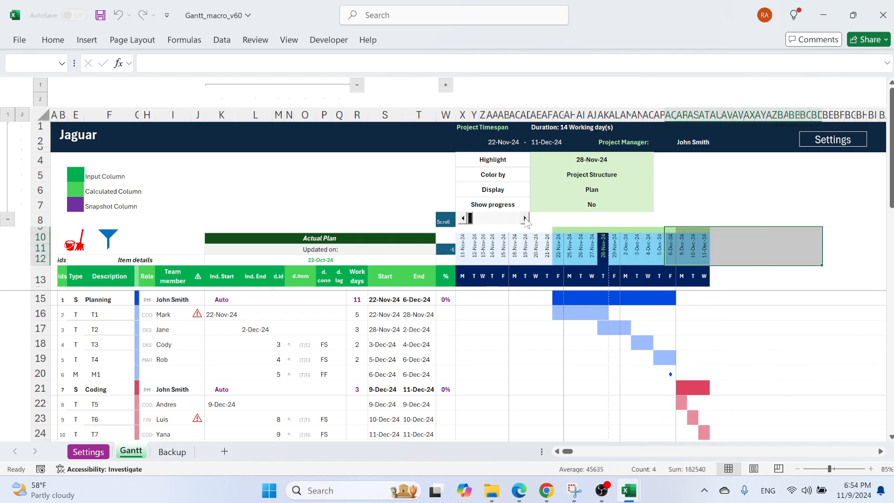
click(696, 208)
Step: Color the Gantt bars by Team Roles
click(622, 176)
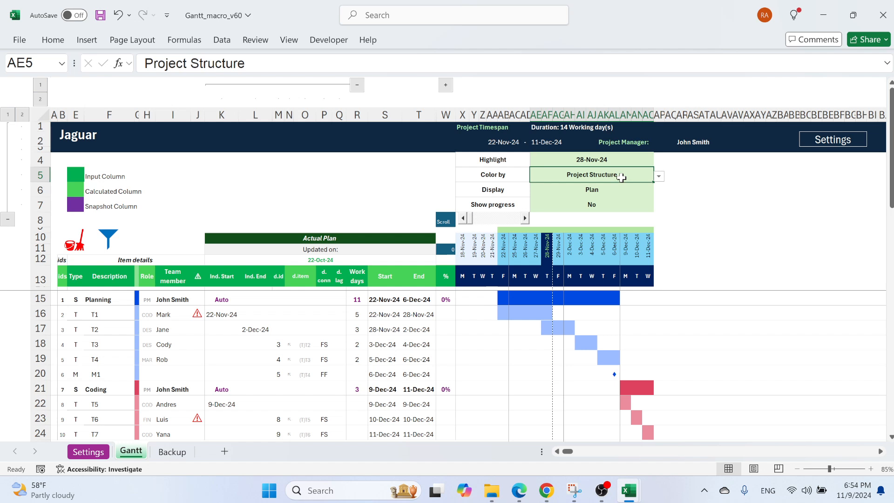
click(660, 176)
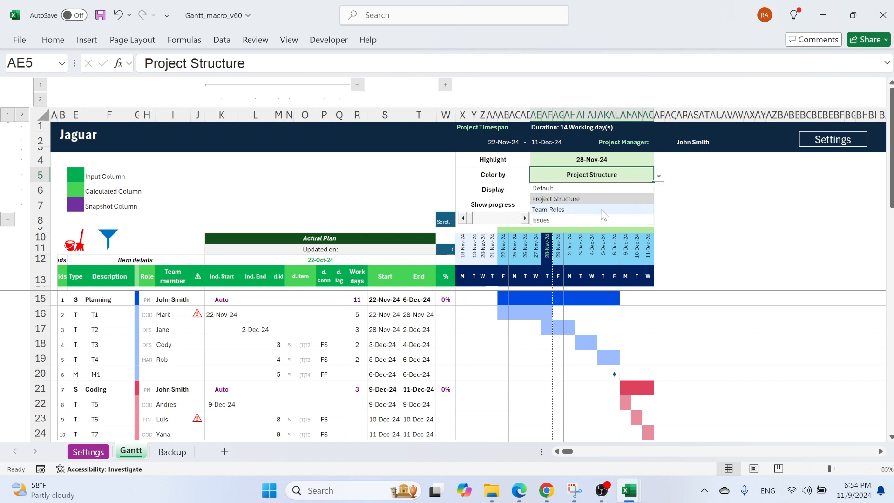
click(604, 210)
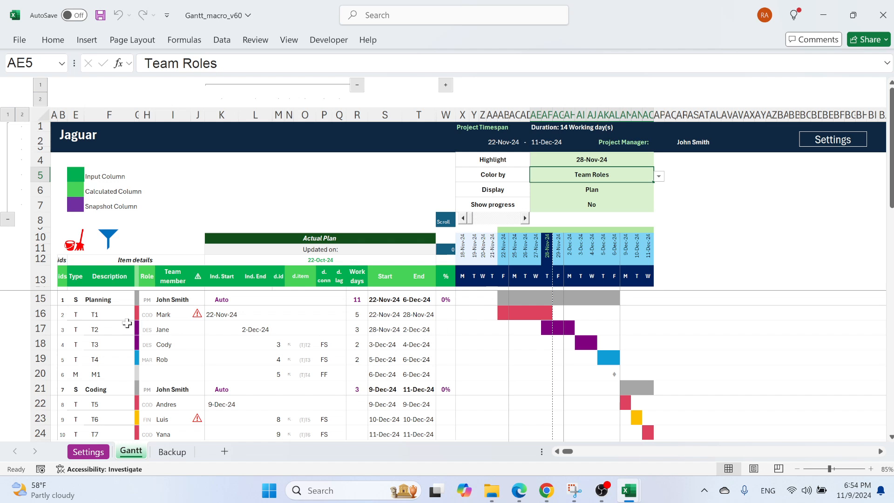
Step: Turn on the column filters and filter the Role column to show only COD items
click(114, 244)
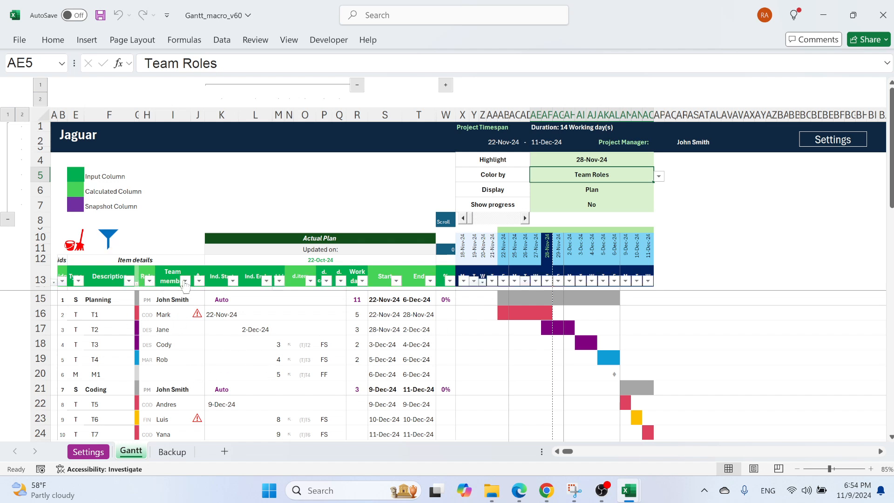
click(149, 280)
click(193, 286)
click(195, 297)
click(270, 458)
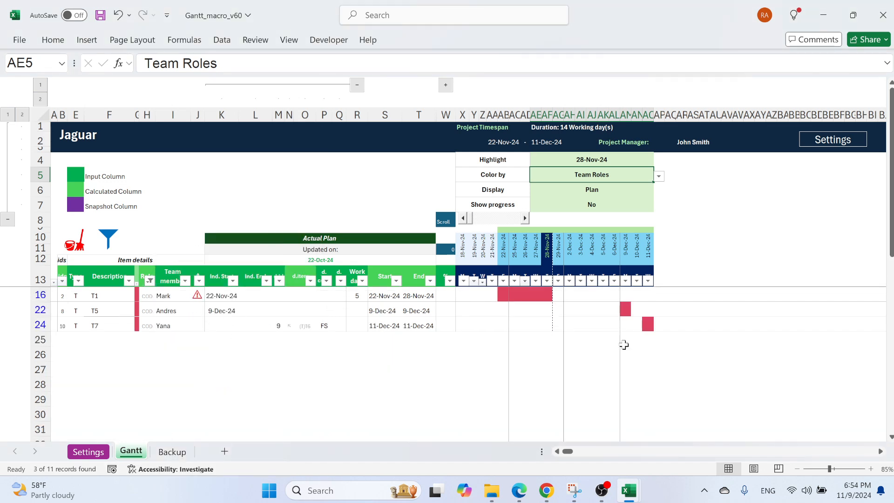
Step: Show all roles again and turn off the column filters
click(149, 280)
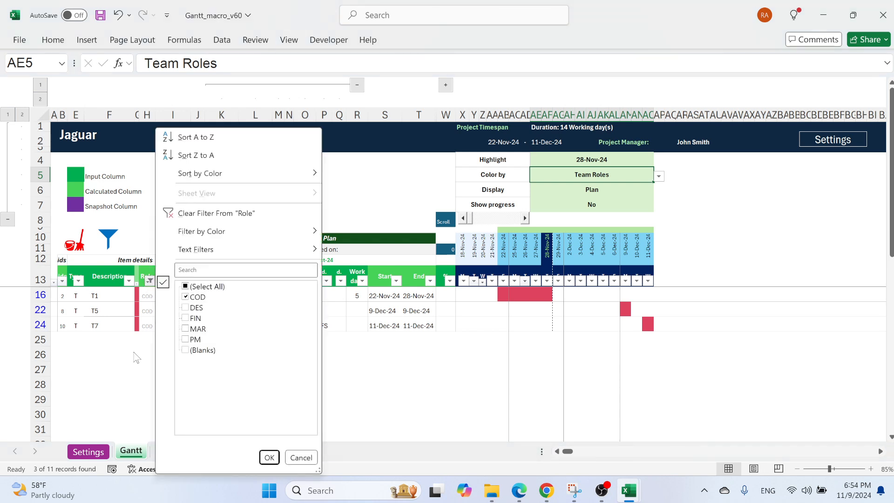
click(205, 286)
click(269, 457)
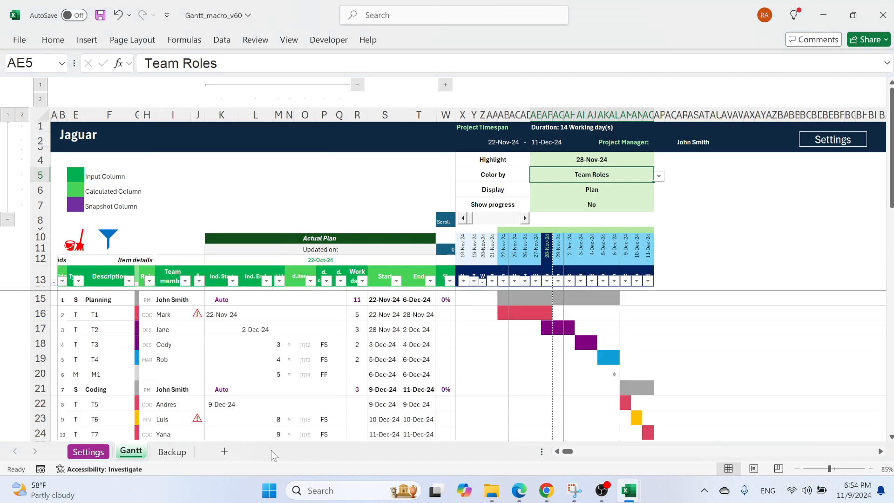
click(109, 235)
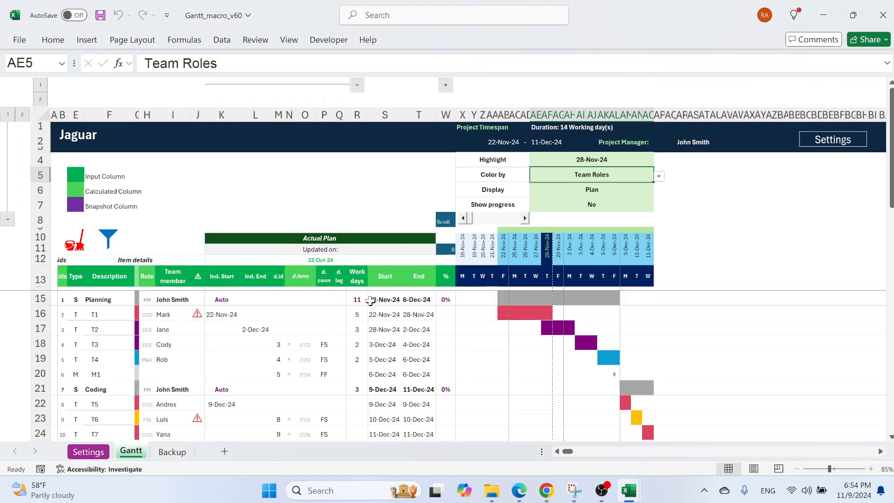
Step: Try the Default coloring of the Gantt bars, and set Color by to Issues
click(658, 177)
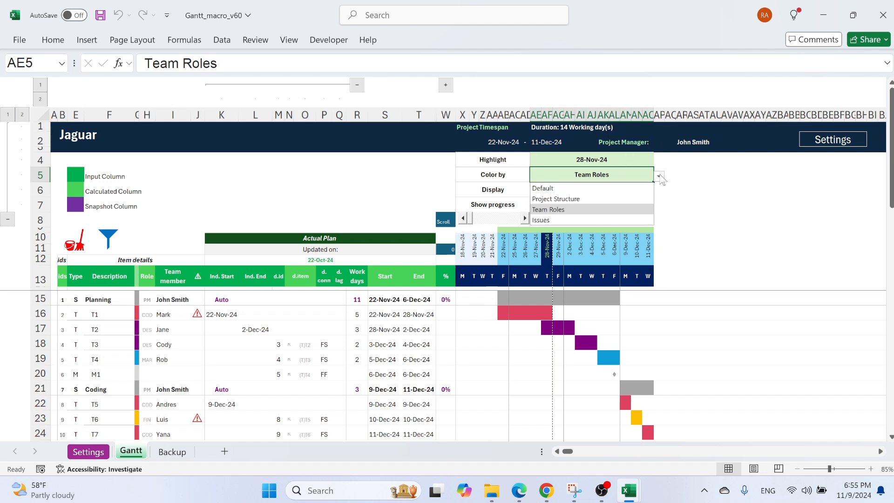
click(594, 186)
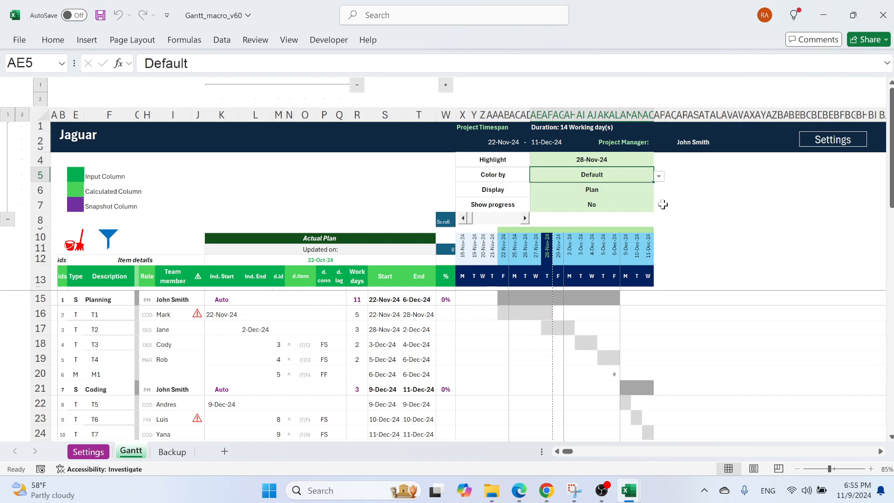
click(658, 177)
click(599, 222)
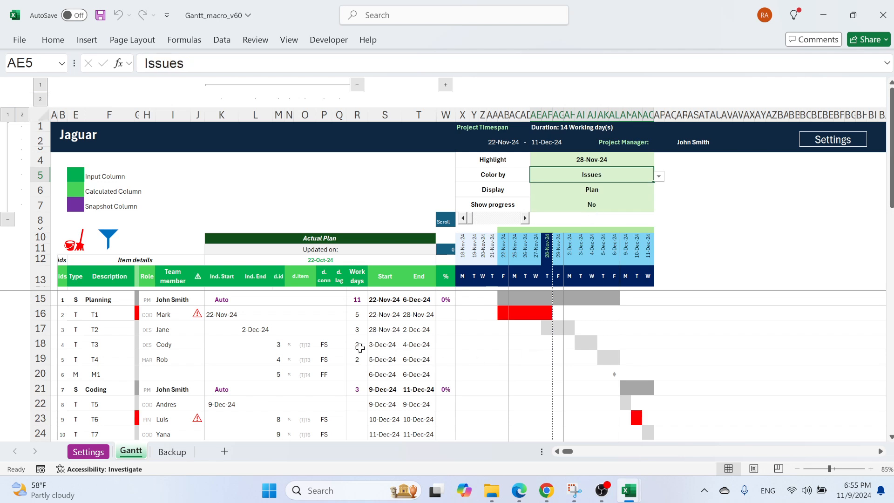
Step: Post a new comment "asdadas" on T1's issue flag
click(202, 310)
click(198, 419)
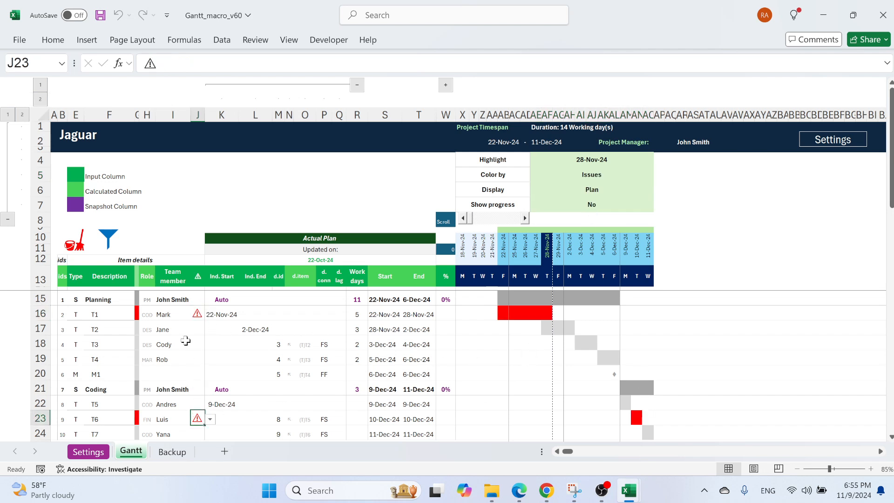
click(199, 313)
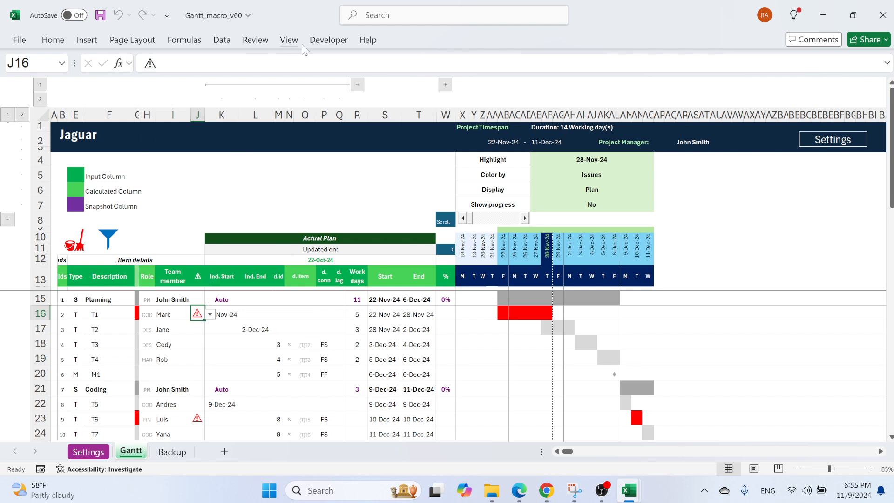
click(256, 40)
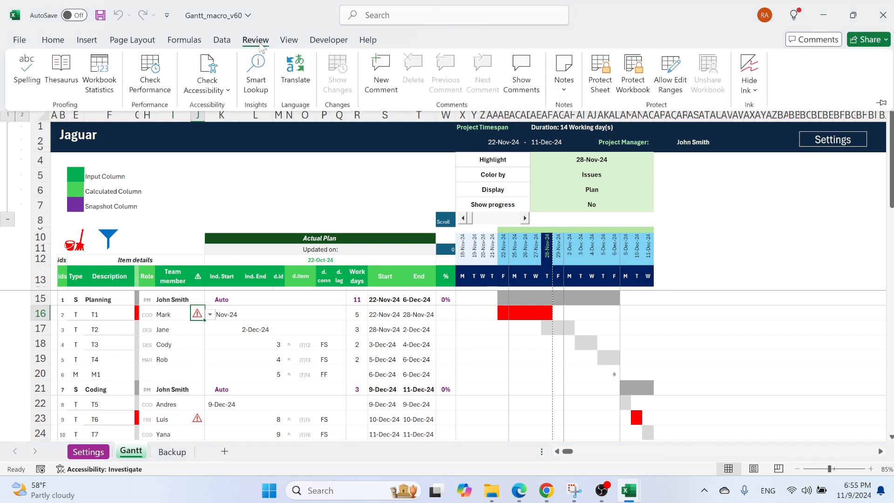
click(378, 77)
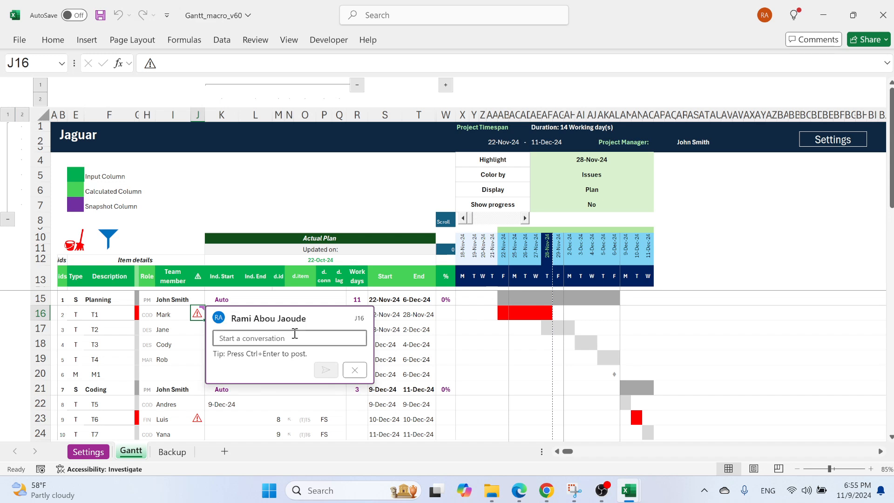
text(asdadas)
click(326, 369)
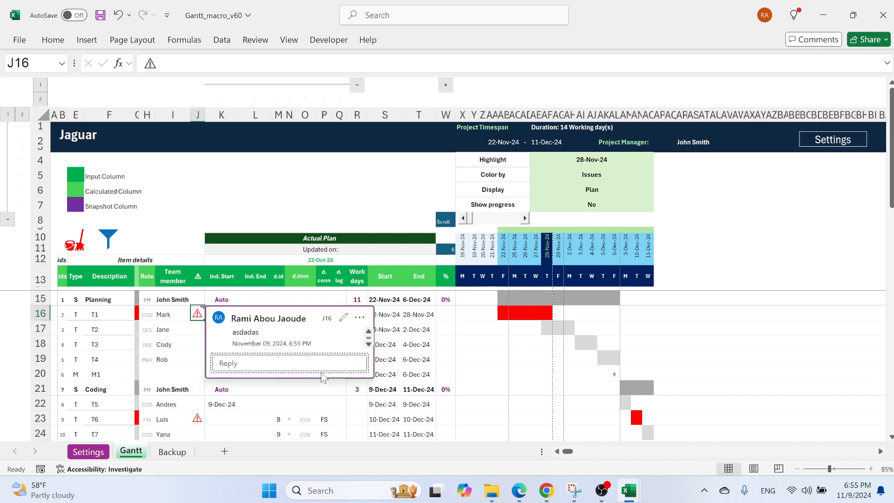
Step: Reply "sadas" to the comment on T1's issue flag and leave the thread
click(258, 366)
text(sadas)
click(326, 398)
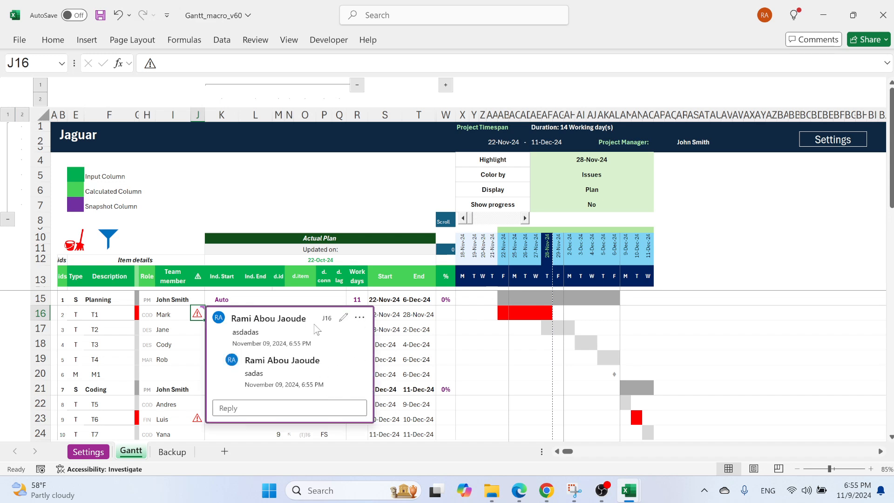
click(180, 343)
click(198, 329)
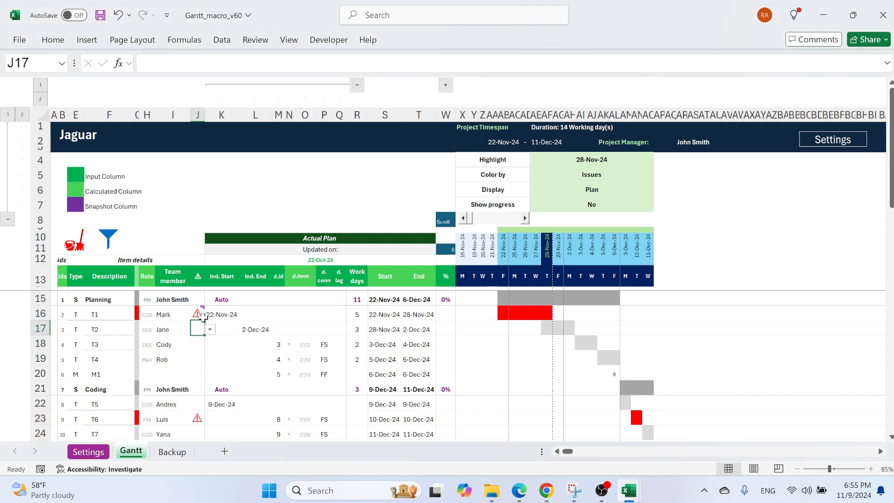
Step: Collapse the header rows and the dependency input columns, and expand both groups again
click(11, 220)
click(357, 85)
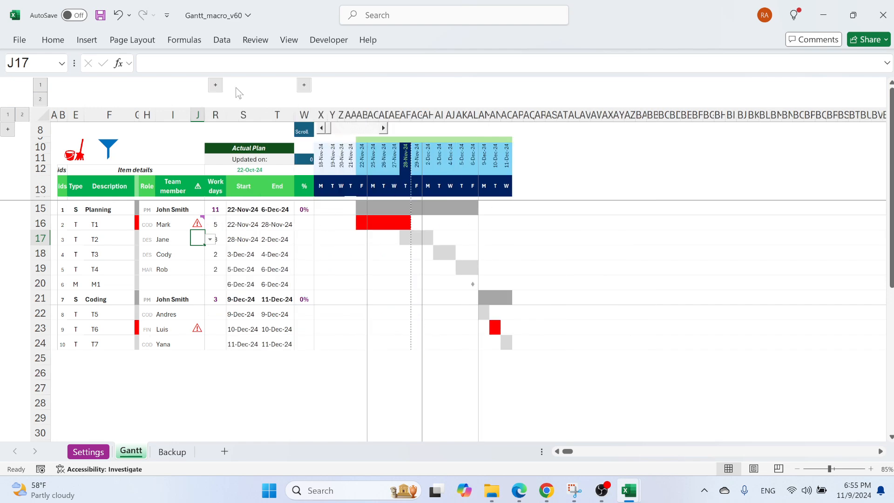
click(215, 85)
click(7, 129)
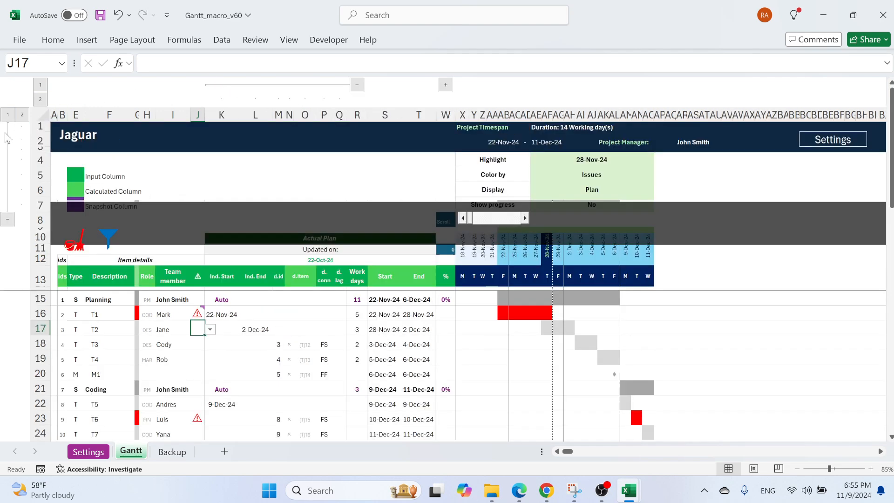
Step: Set Color by to Project Structure for the Gantt bars
click(644, 178)
click(659, 176)
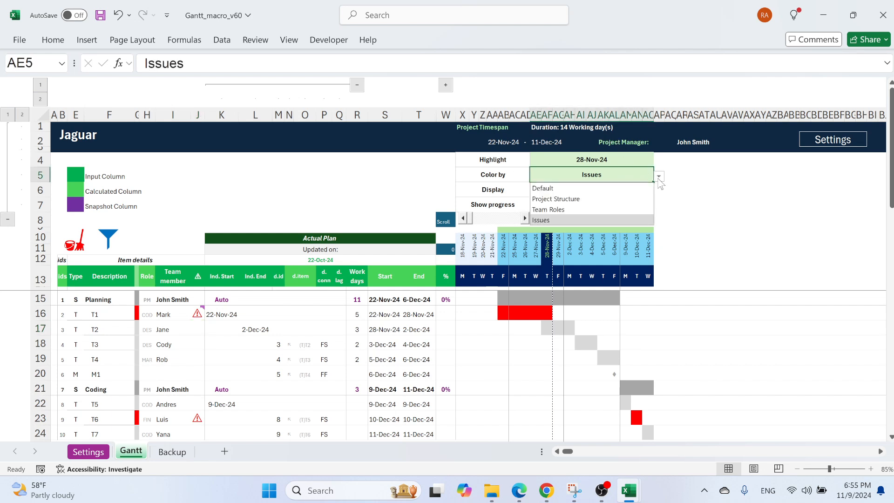
click(601, 203)
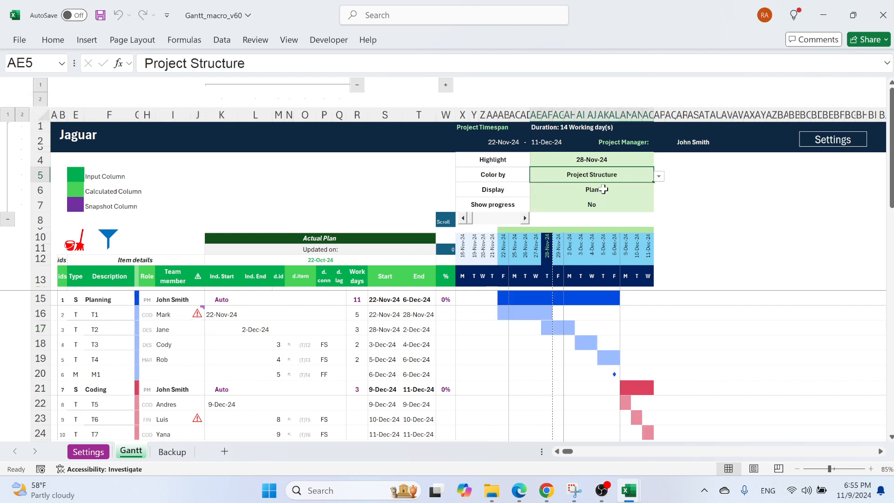
Step: Review the available Display options and leave the current choice in place
click(603, 190)
click(659, 191)
click(661, 195)
click(704, 204)
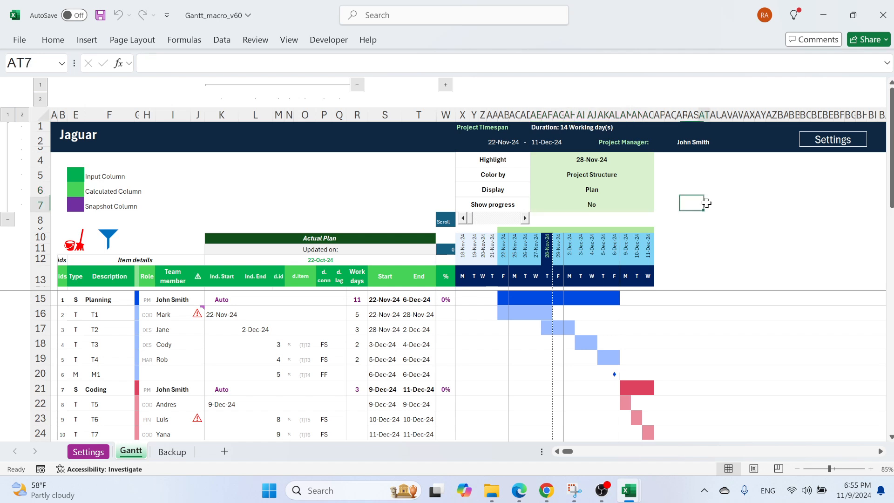
Step: Expand the Base Plan columns and enter T1's base start as 15 Nov and base end as 21 Nov
click(446, 85)
click(446, 298)
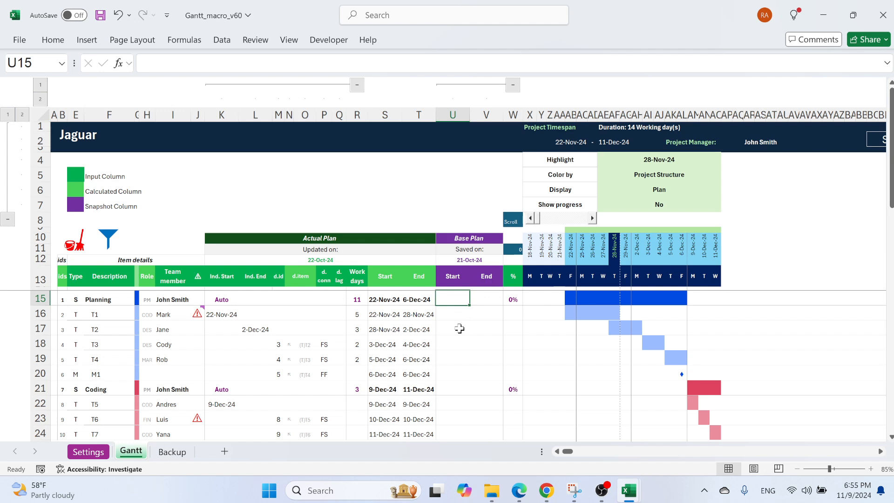
click(447, 315)
text(15 nov)
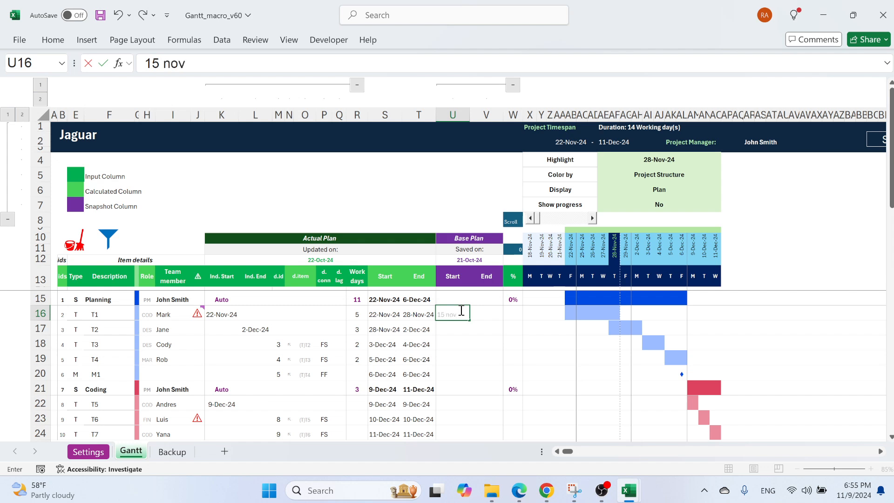
key(Tab)
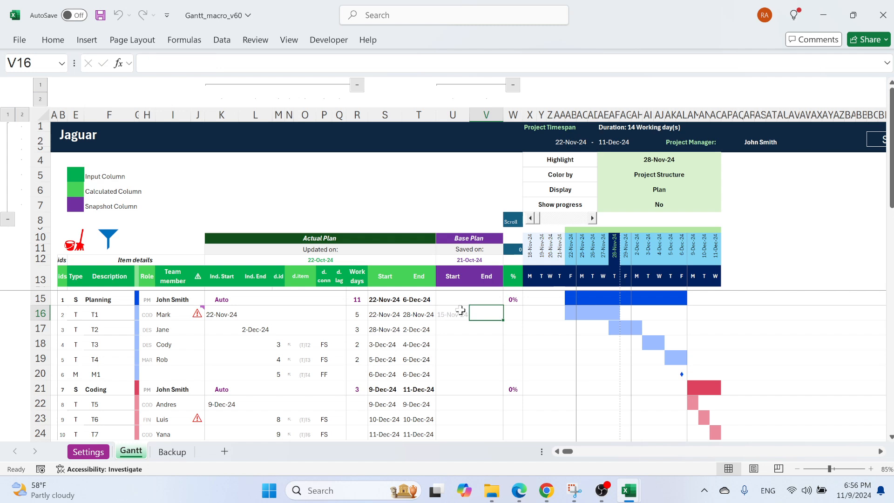
text(21 n)
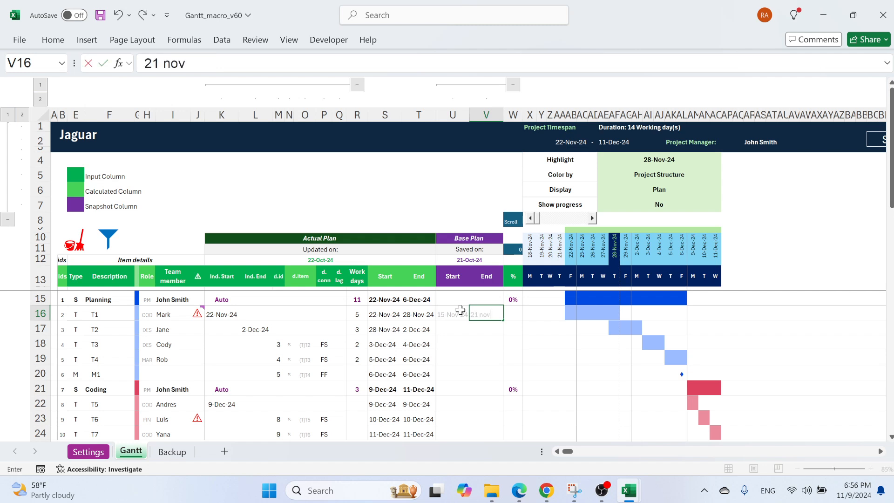
text(ov)
key(Down)
Step: Enter T2's base start as 25 Nov and its base end as 11 Dec
key(Left)
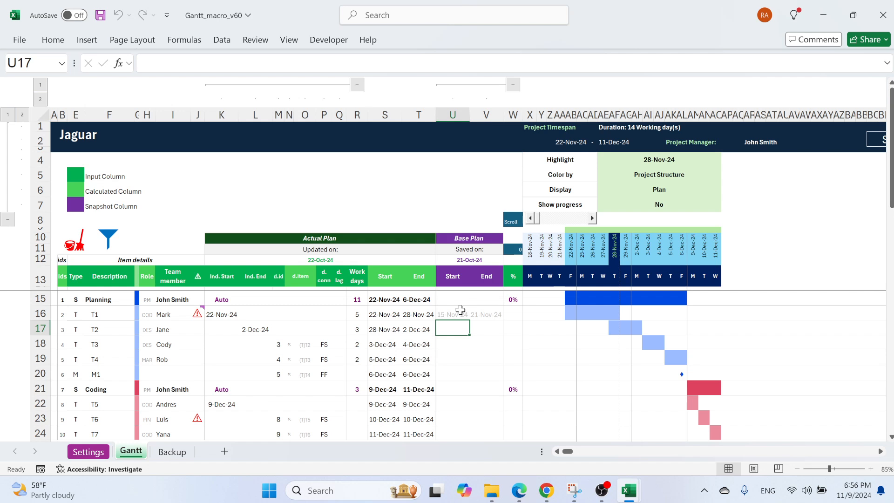
text(25 nov)
key(Right)
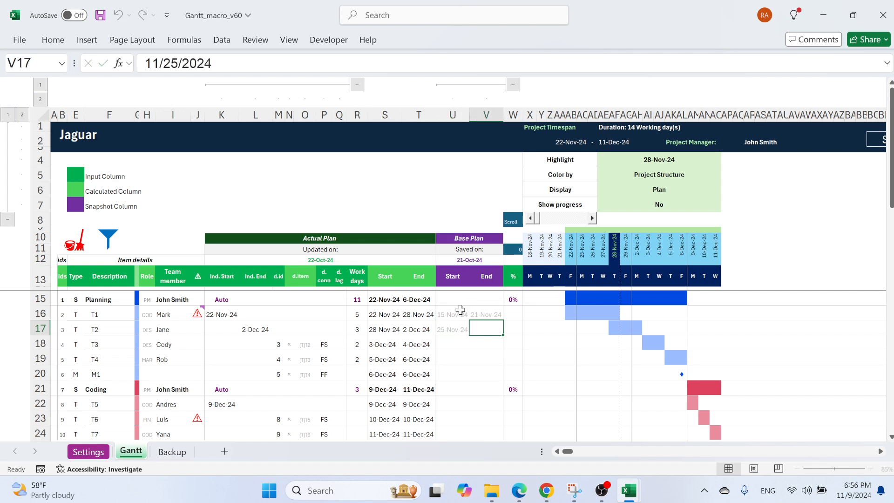
text(11 dec)
key(Return)
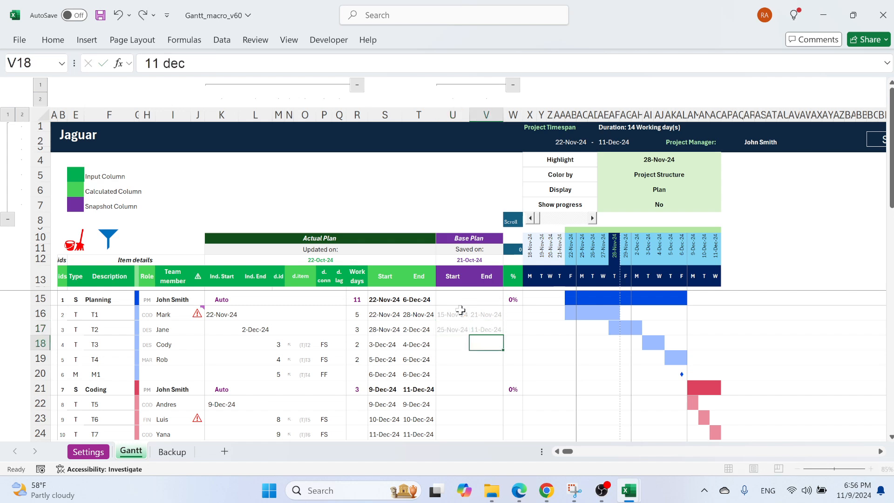
Step: Try the Plan vs Base display of the Gantt bars, and return Display to Plan
click(658, 188)
click(727, 191)
click(668, 214)
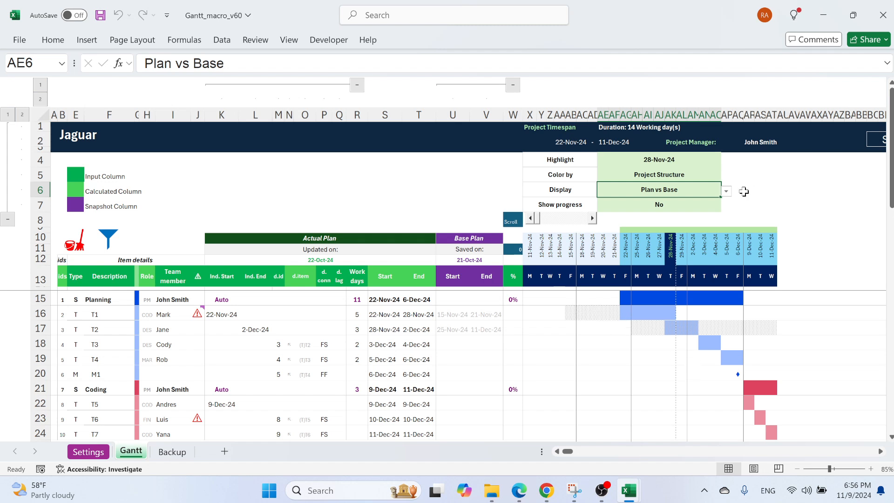
click(727, 193)
click(642, 201)
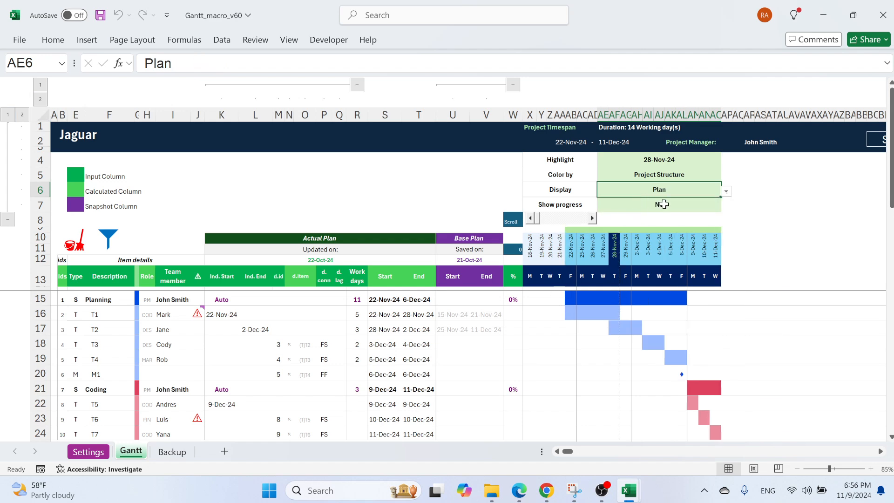
Step: Collapse the Base Plan columns and examine the percentage cells of the Planning section and its tasks
click(655, 210)
drag(510, 314, 513, 344)
click(513, 84)
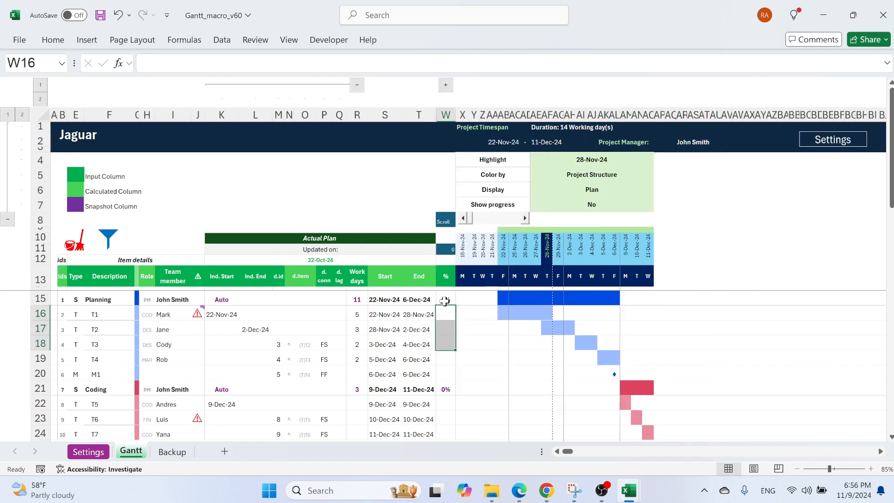
click(446, 298)
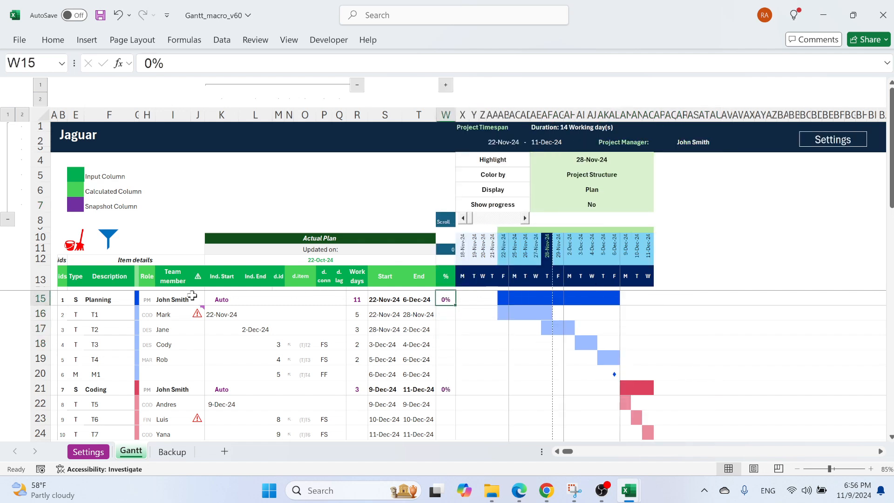
drag(446, 317, 447, 375)
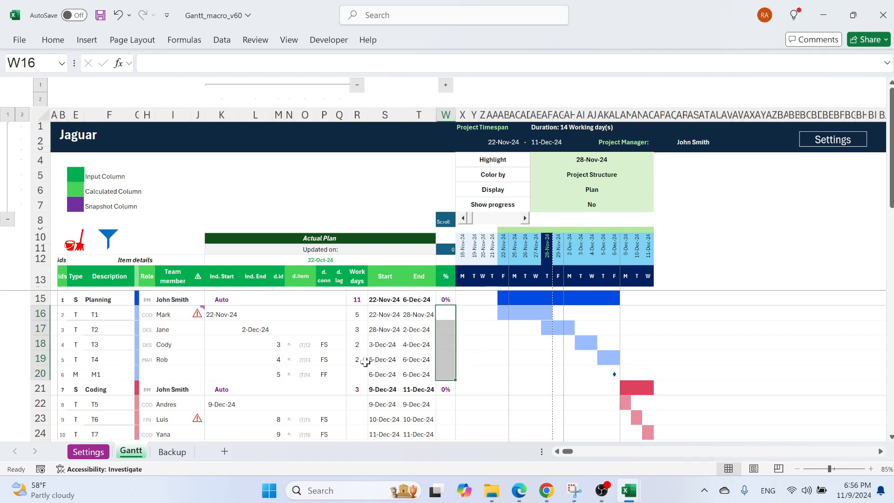
click(356, 374)
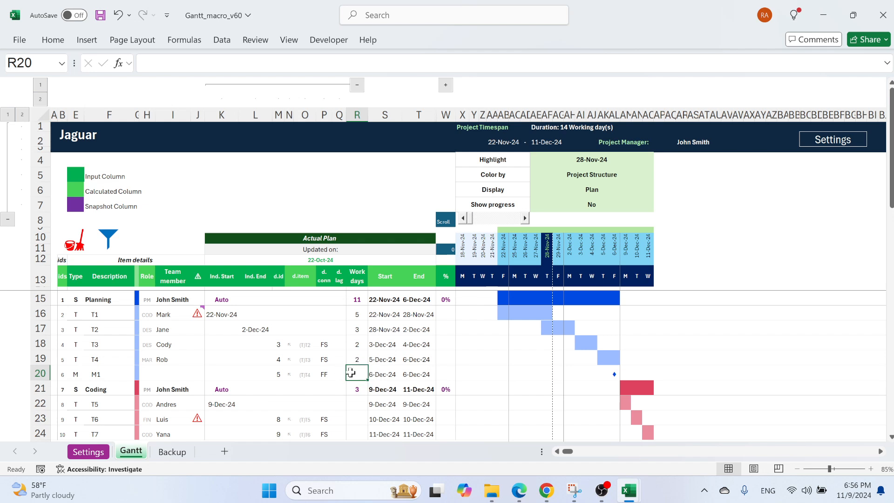
drag(447, 311, 448, 371)
Step: Enter the completion percentages 80% for T1, 60% for T2, 40% for T3, 20% for T4 and 100% for M1
click(448, 316)
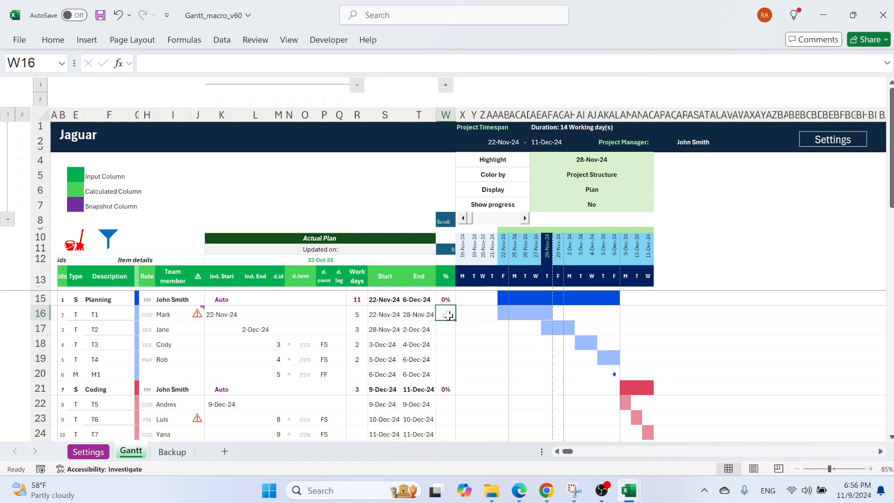
text(80)
key(Return)
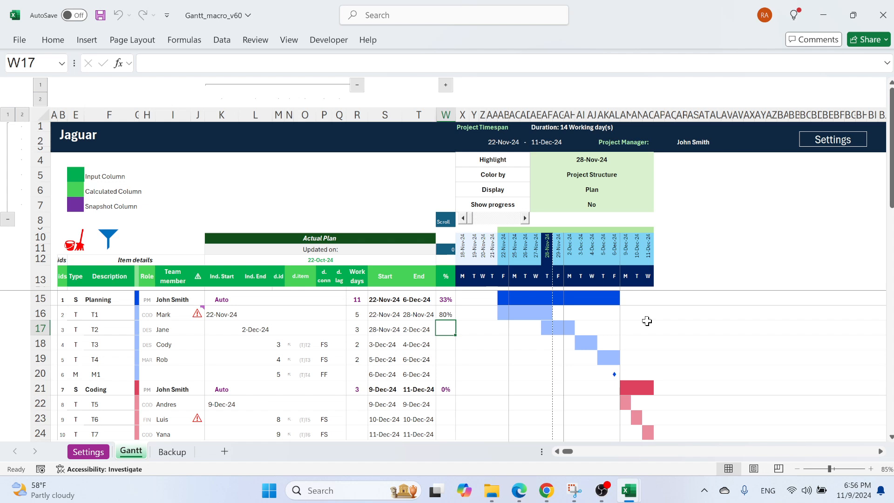
text(60)
key(Return)
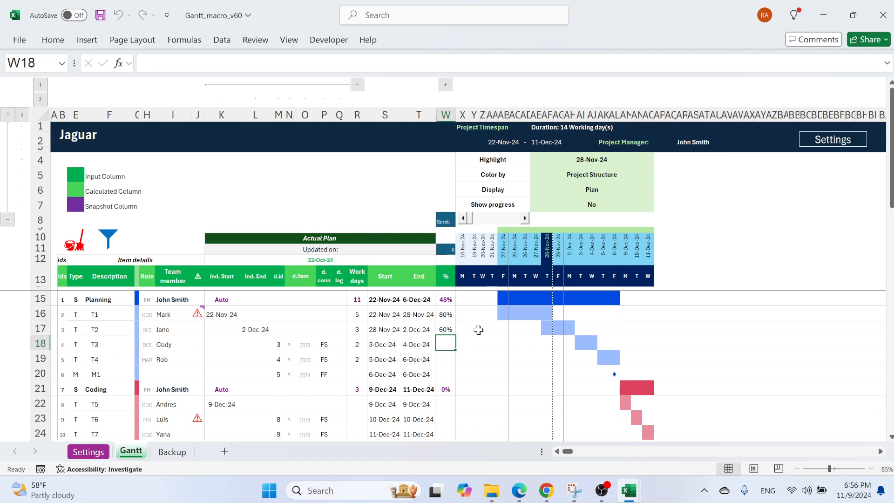
text(40)
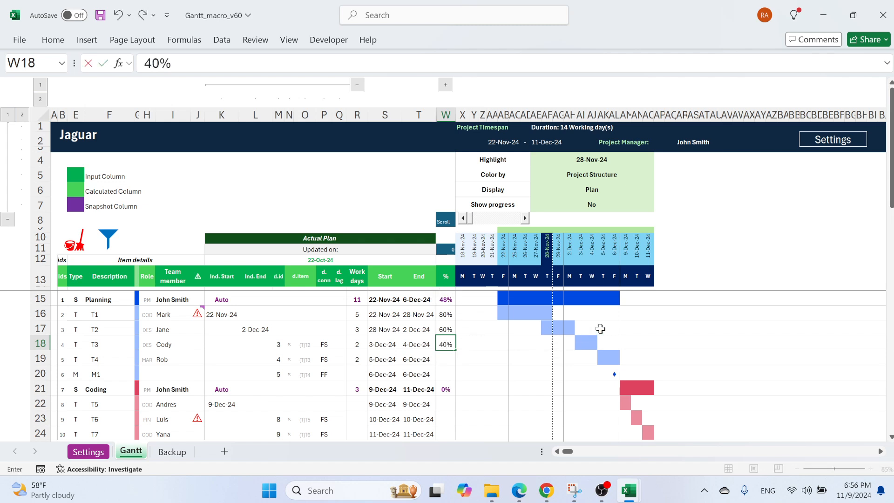
key(Return)
text(20)
key(Return)
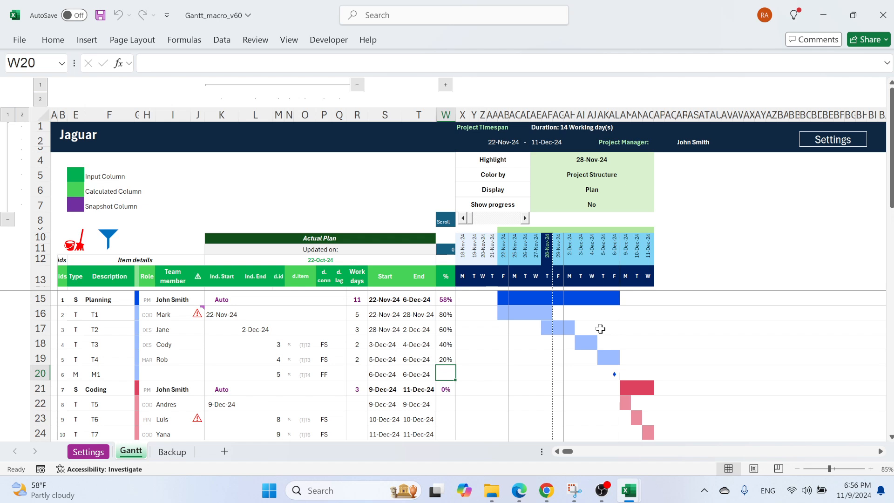
text(100)
click(601, 329)
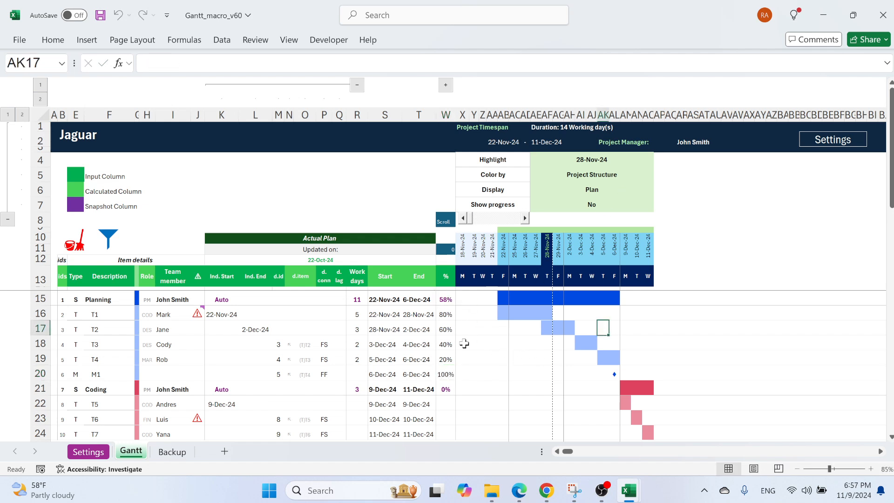
Step: Set Show progress to Yes and inspect the Planning progress bar and the M1 milestone marker on the timeline
click(593, 204)
key(alt+Down)
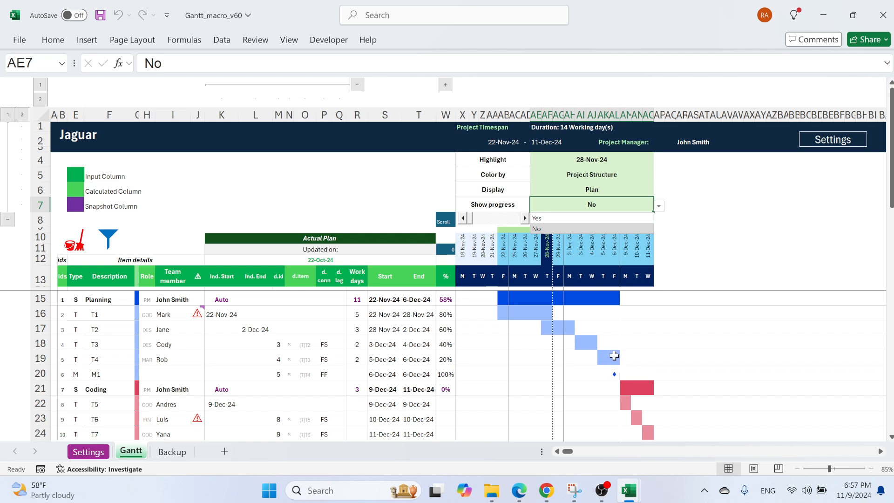
click(582, 219)
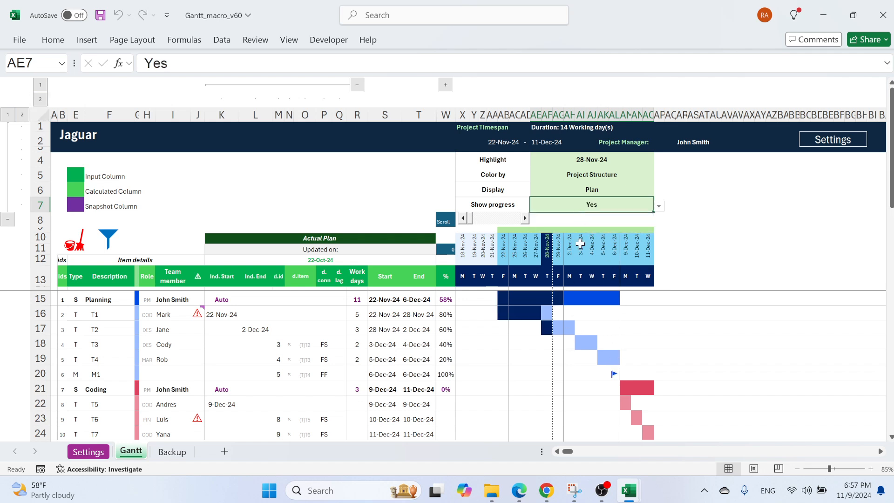
drag(513, 297, 540, 298)
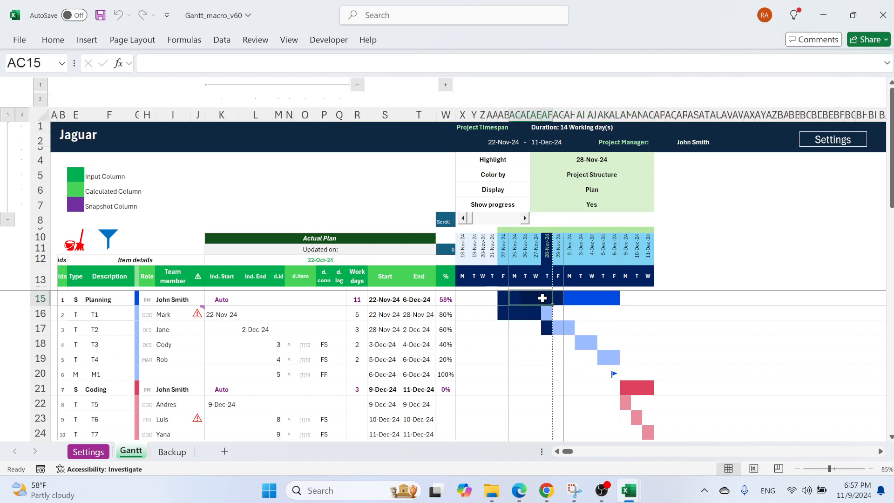
click(613, 375)
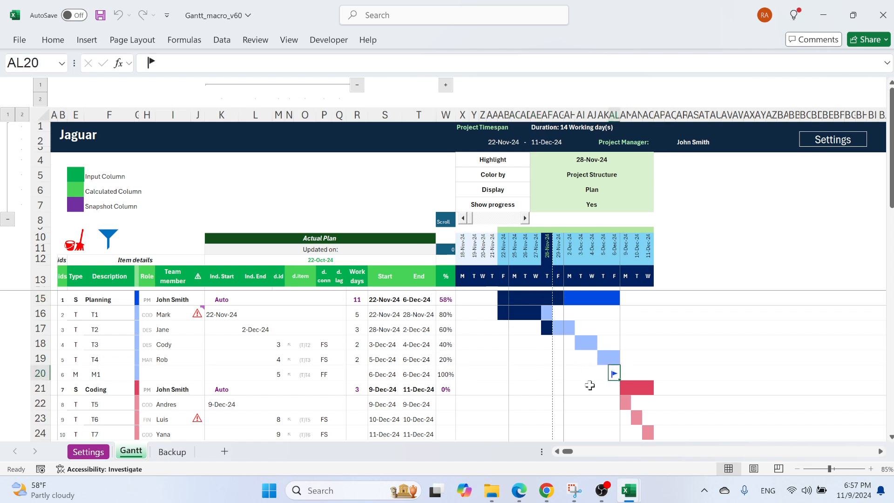
scroll(589, 376, down, 1)
scroll(595, 359, up, 1)
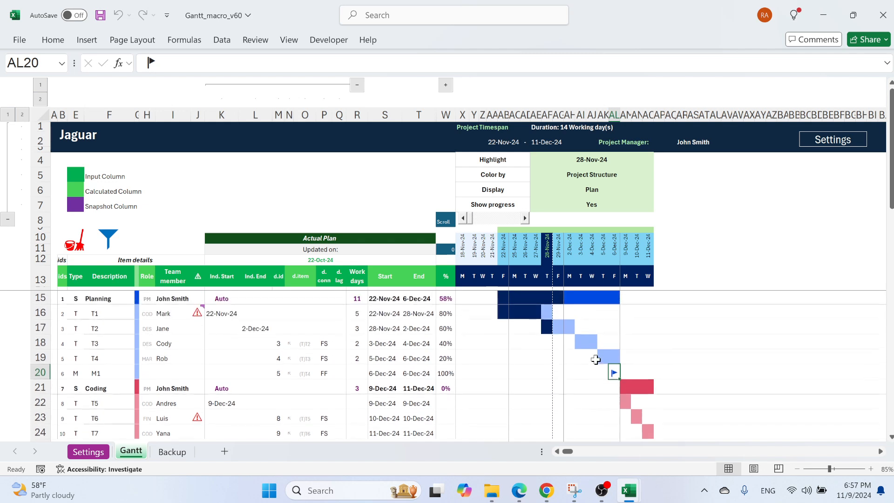
Step: Set milestone M1's completion to 80%
click(453, 378)
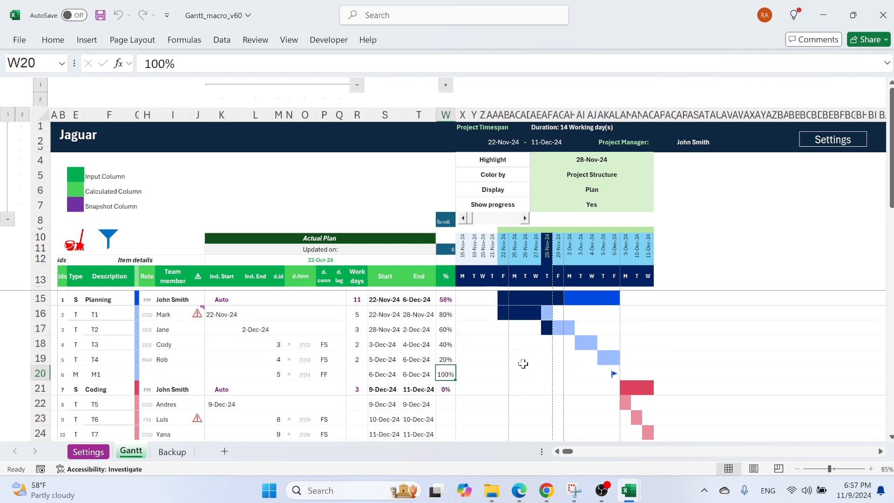
text(80)
key(Return)
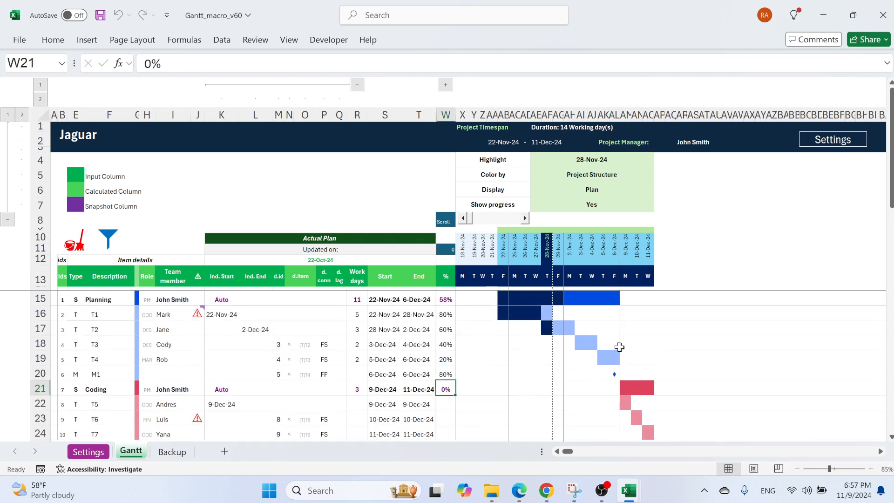
Step: Set Show progress back to No
click(606, 204)
click(659, 207)
click(573, 225)
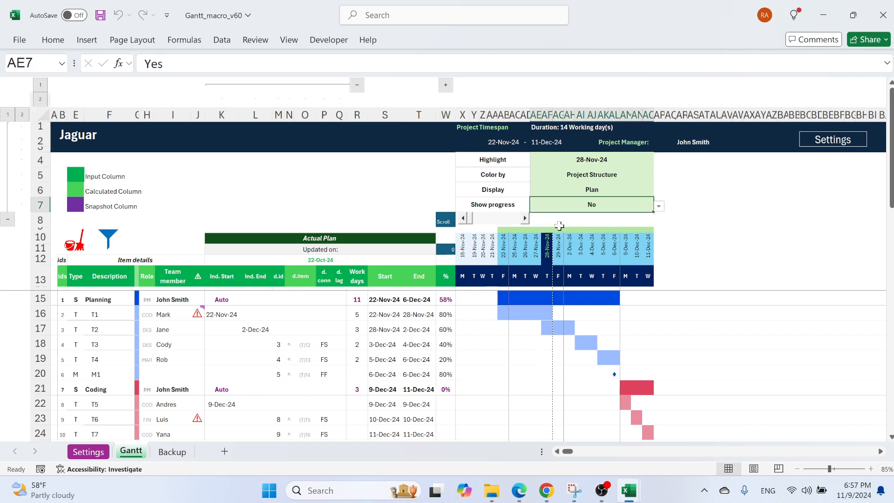
click(709, 215)
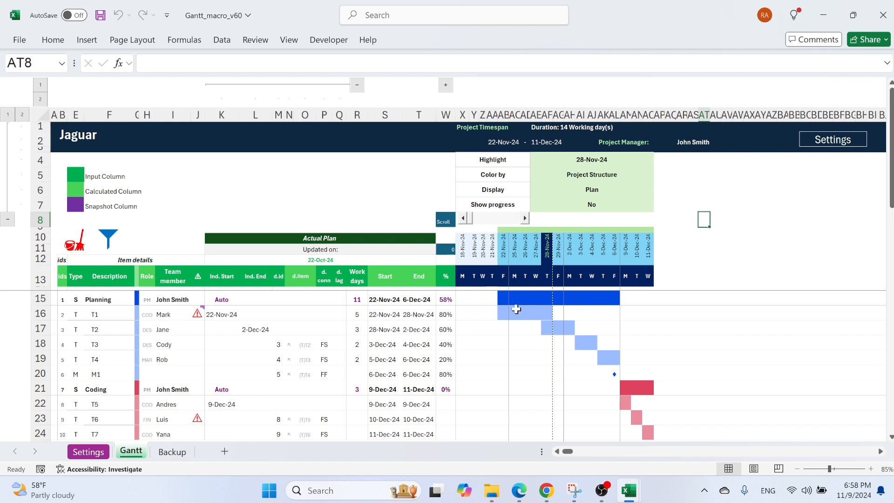
click(516, 252)
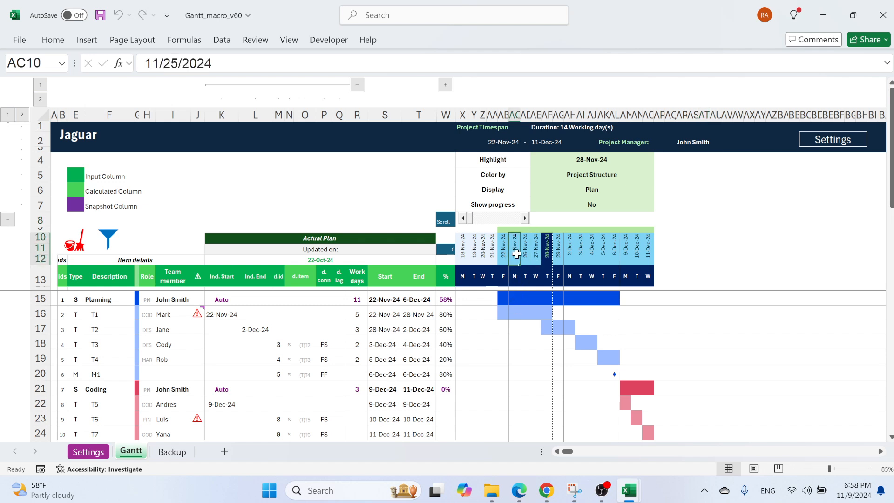
click(526, 249)
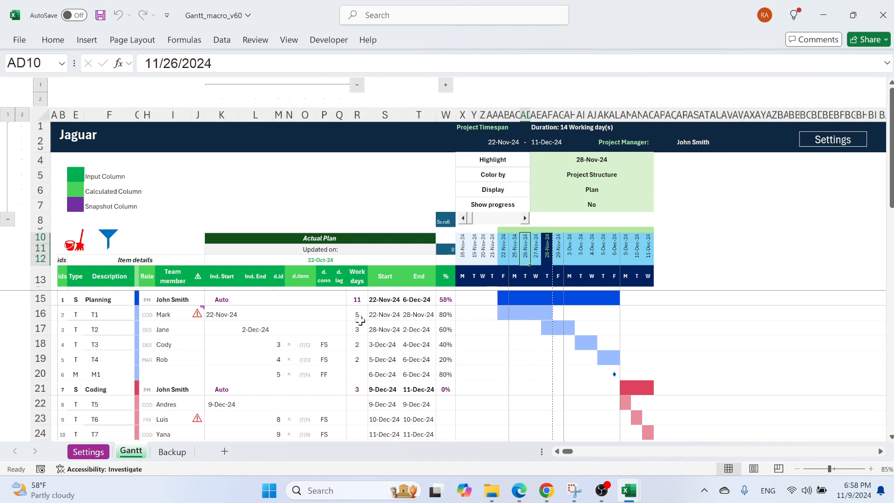
Step: Add 26-Nov-24 to the Holiday List in Settings and return to the Gantt sheet to check T1's start and end dates
click(394, 315)
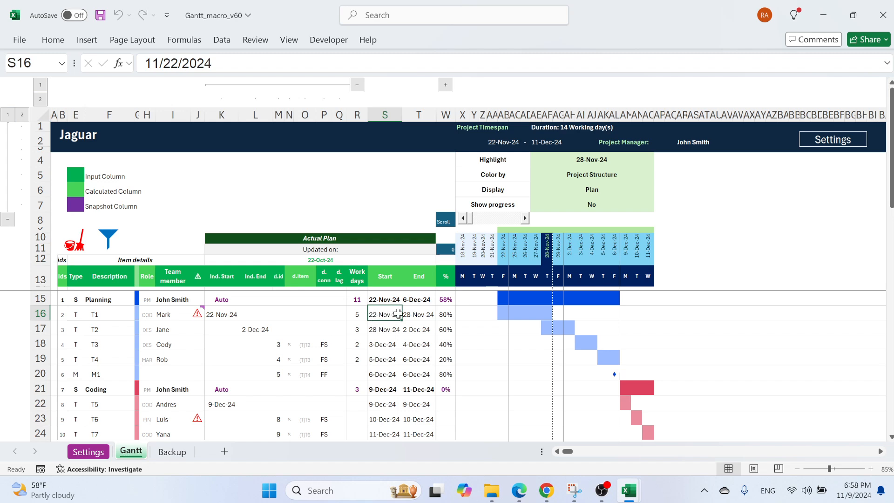
drag(393, 315, 416, 315)
key(Tab)
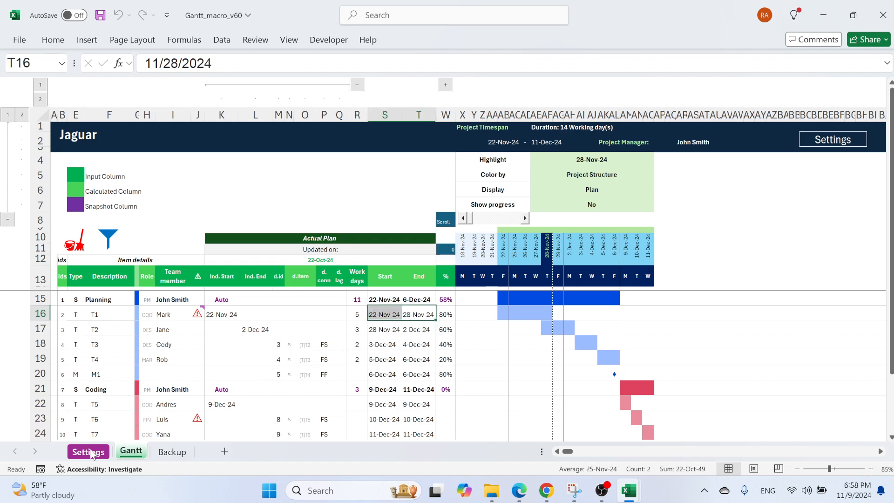
click(88, 452)
click(722, 200)
text(26 n)
text(ov)
key(Return)
click(131, 452)
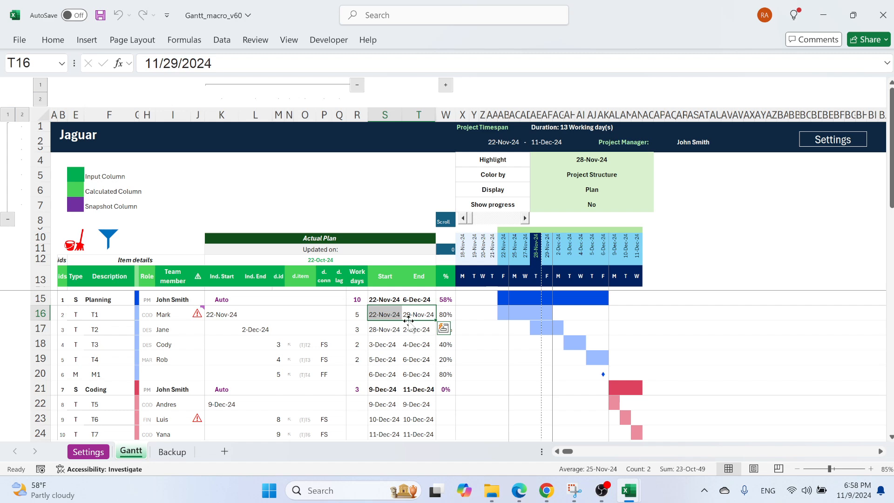
Step: Remove the 26-Nov-24 entry from the Holiday List in Settings
click(88, 451)
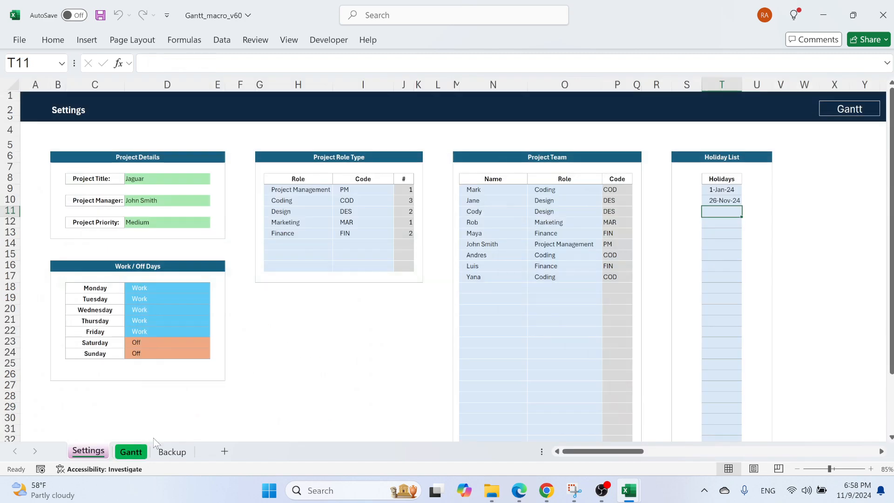
click(718, 200)
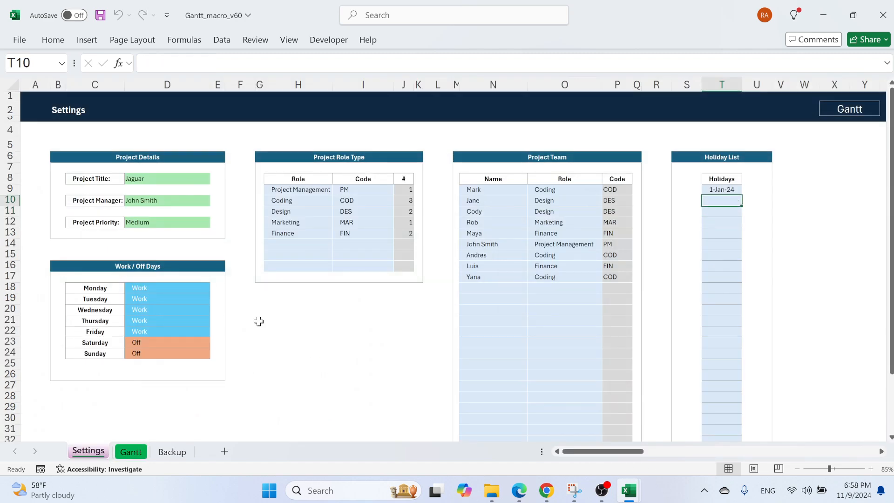
Step: Set Monday and Tuesday to Off in the Work / Off Days settings and check the Planning task dates on the Gantt sheet
click(187, 289)
click(215, 288)
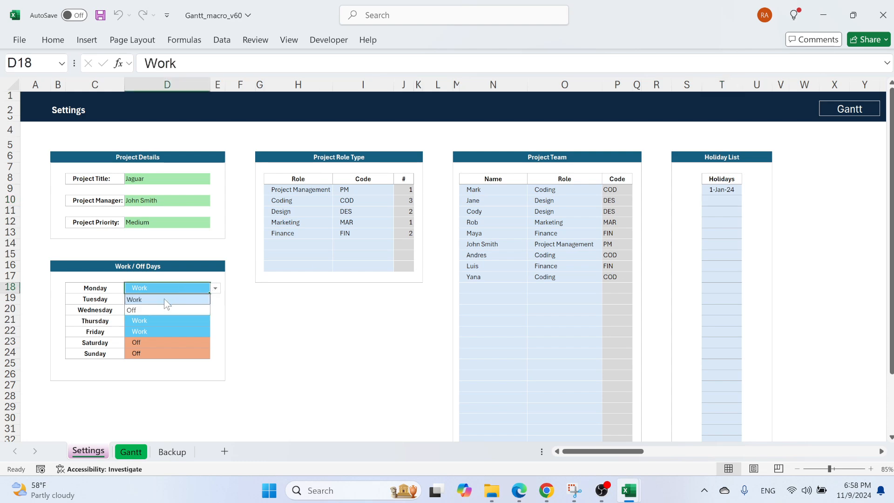
click(152, 306)
click(172, 305)
click(215, 299)
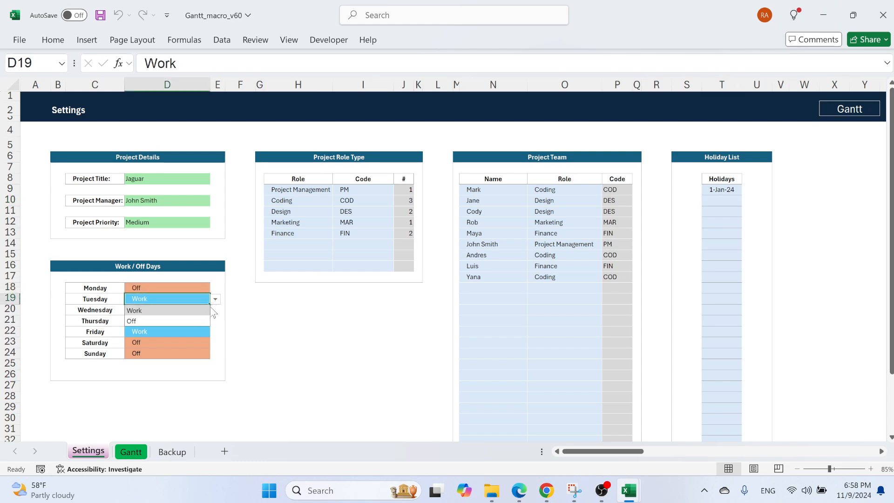
click(169, 317)
click(126, 452)
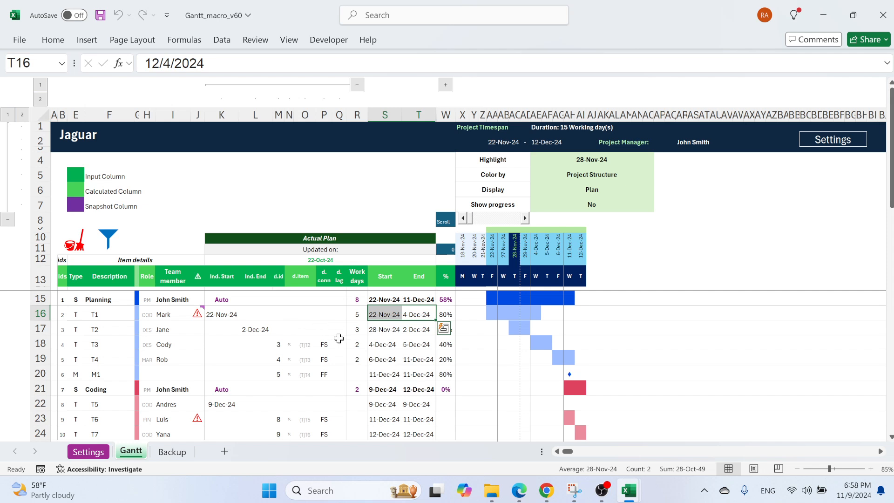
click(392, 344)
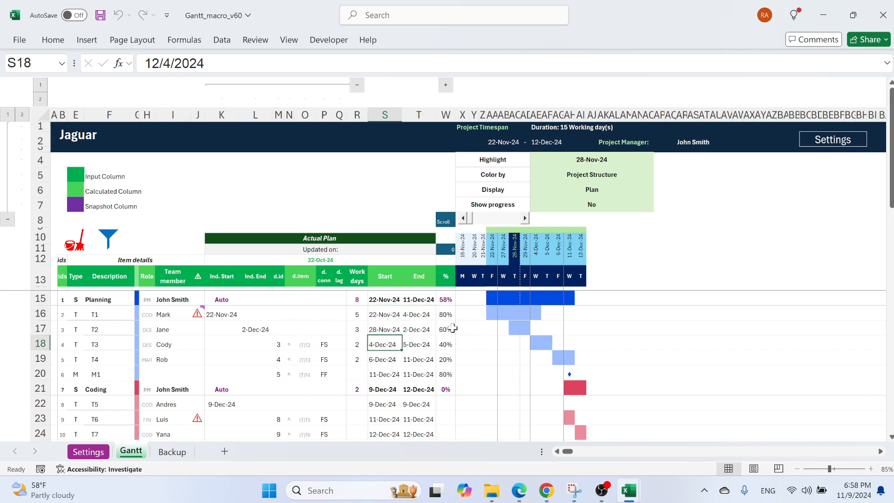
drag(420, 315, 384, 314)
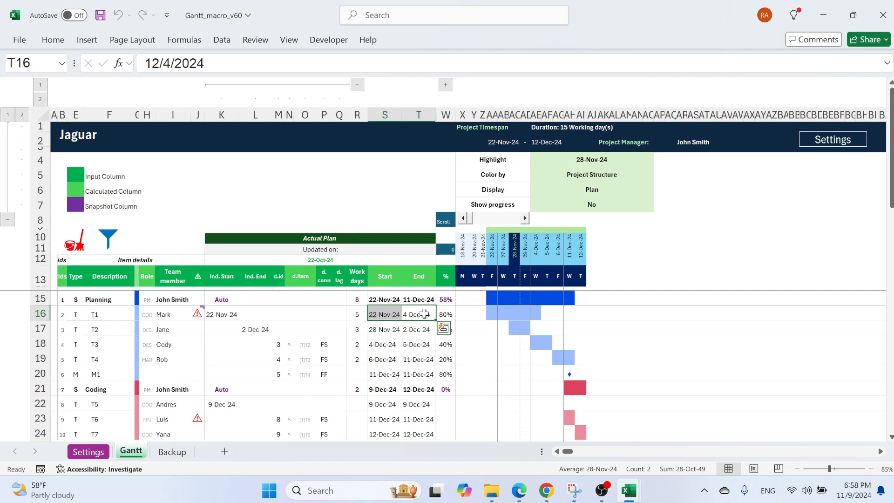
click(414, 373)
click(419, 360)
Step: Set Tuesday and Monday back to Work in Settings and review the Planning stage's dates on the Gantt sheet
click(88, 451)
click(216, 300)
click(177, 308)
click(205, 288)
click(216, 287)
click(198, 300)
click(131, 452)
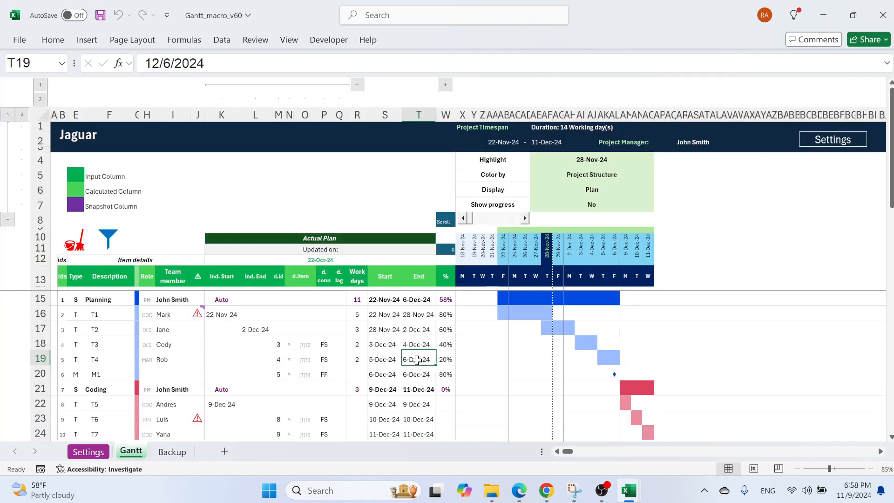
drag(418, 314, 417, 363)
drag(420, 298, 395, 301)
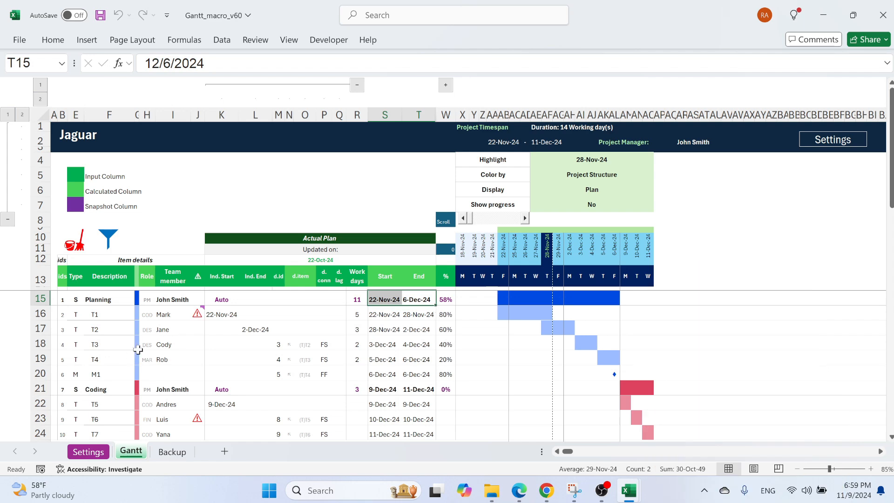
Step: Try to make task T3 depend on itself by entering 4 as its dependency id
click(280, 345)
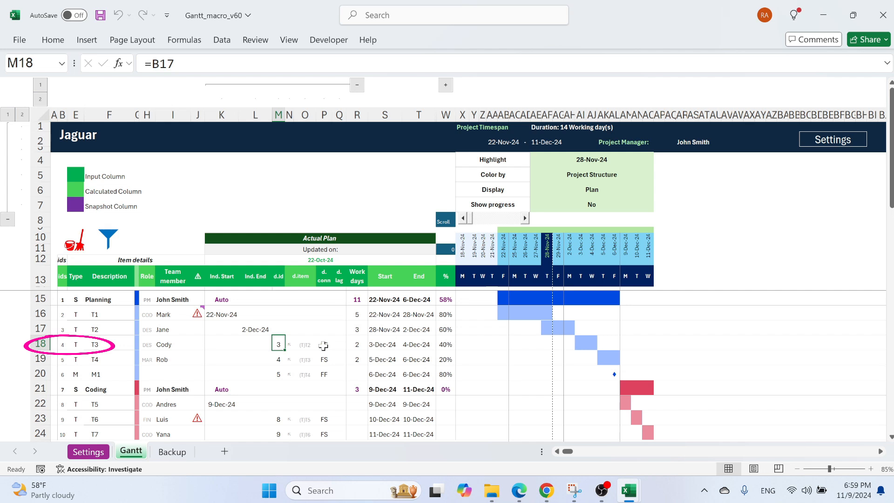
text(4)
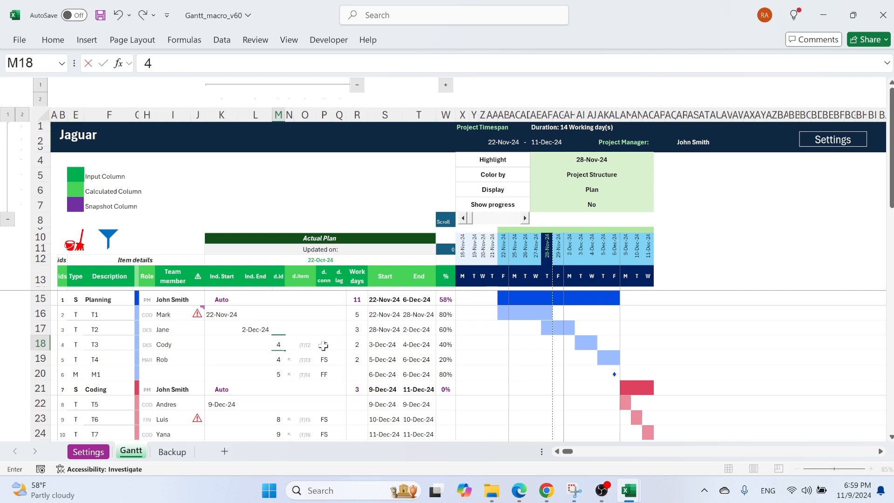
key(Return)
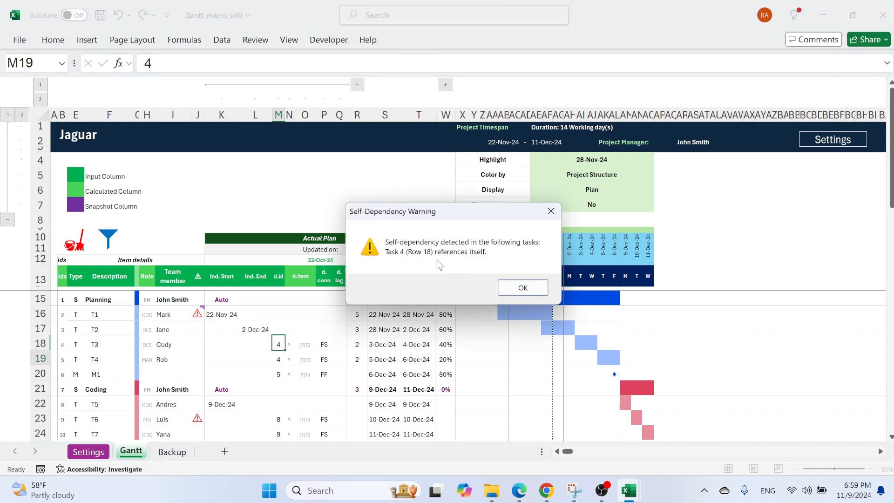
click(522, 287)
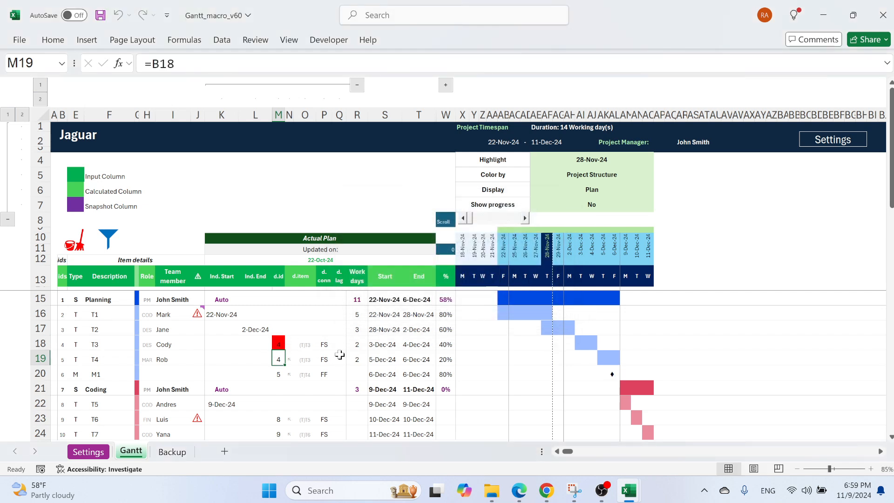
Step: Set T3's dependency id back to 3 and check the start and end dates of the Planning tasks
key(Up)
text(3)
key(Return)
key(Up)
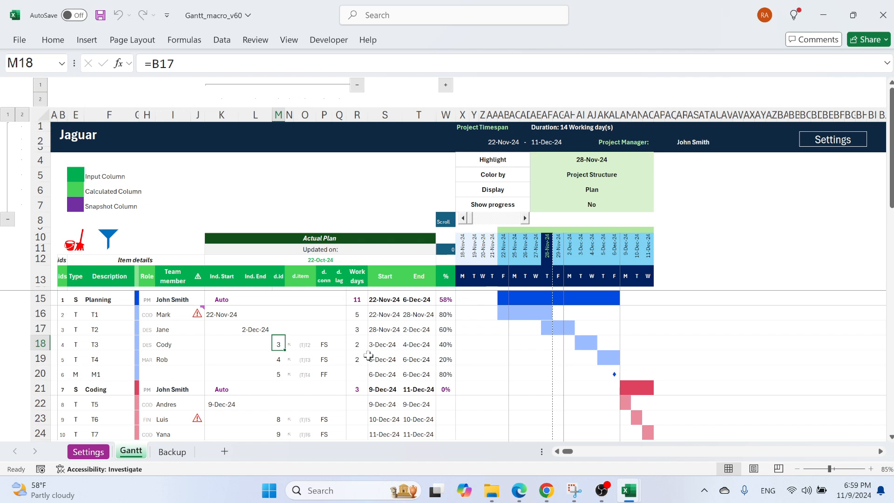
drag(381, 300, 422, 374)
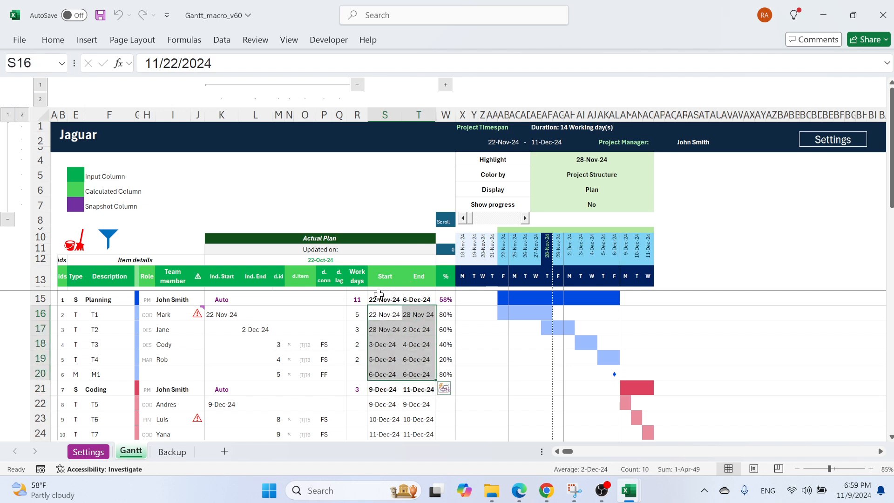
Step: Try to make T3 depend on its own stage header by entering dependency id 1
click(279, 345)
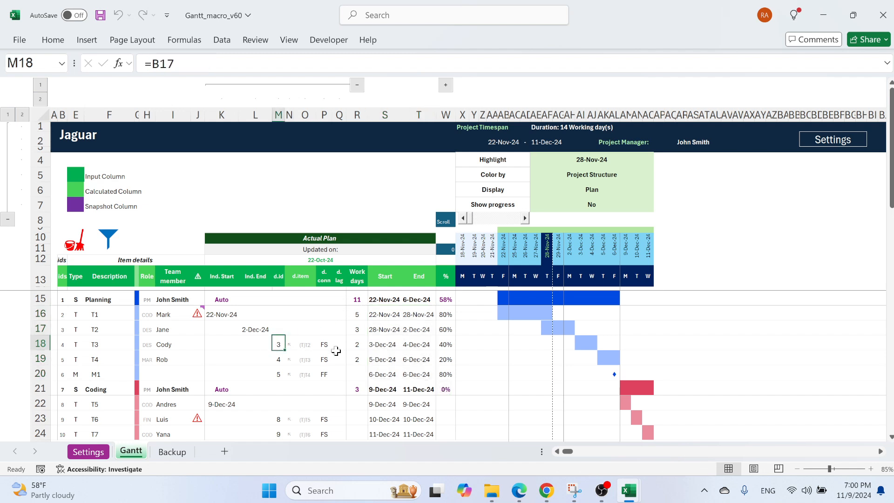
text(1)
key(Return)
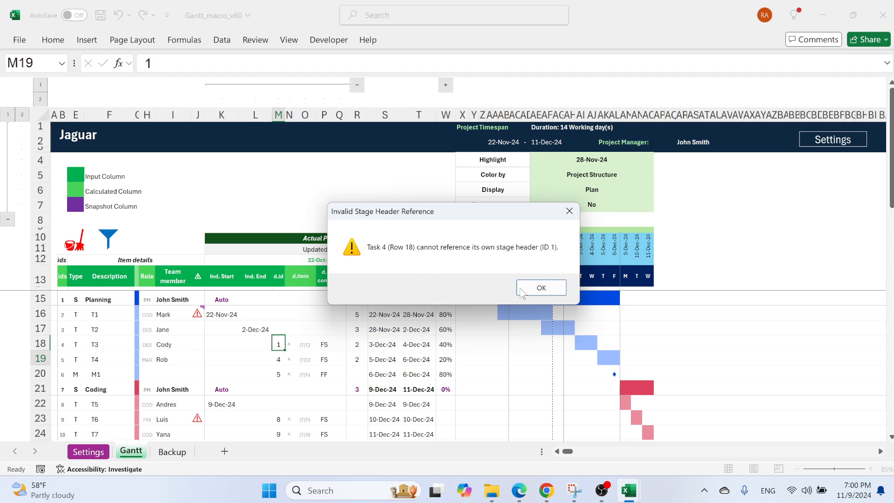
click(556, 285)
Step: Make T3 depend on the Coding stage by setting its dependency id to 7
click(280, 344)
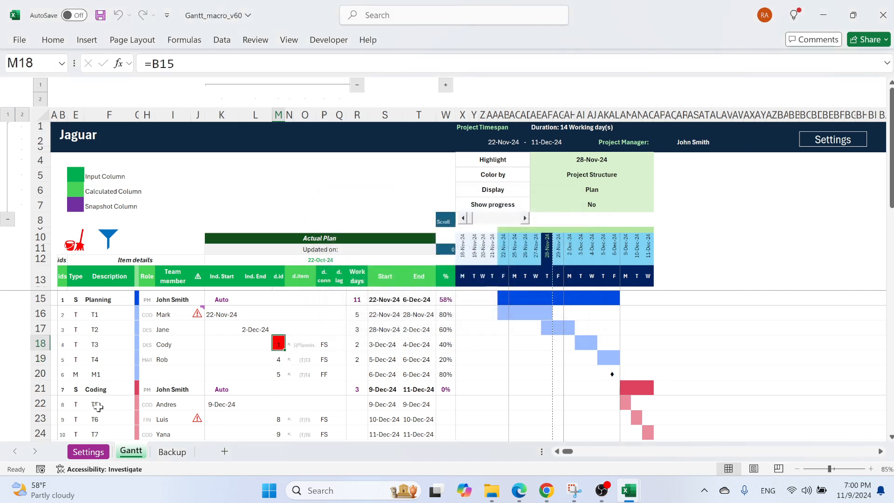
text(7)
key(Return)
key(Up)
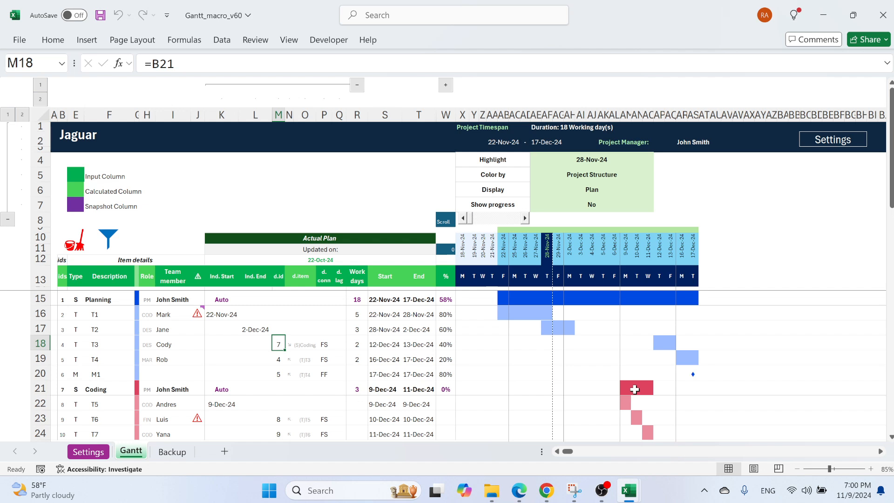
Step: Restore T3's dependency on T2 by setting its dependency id to 3
text(3)
key(Return)
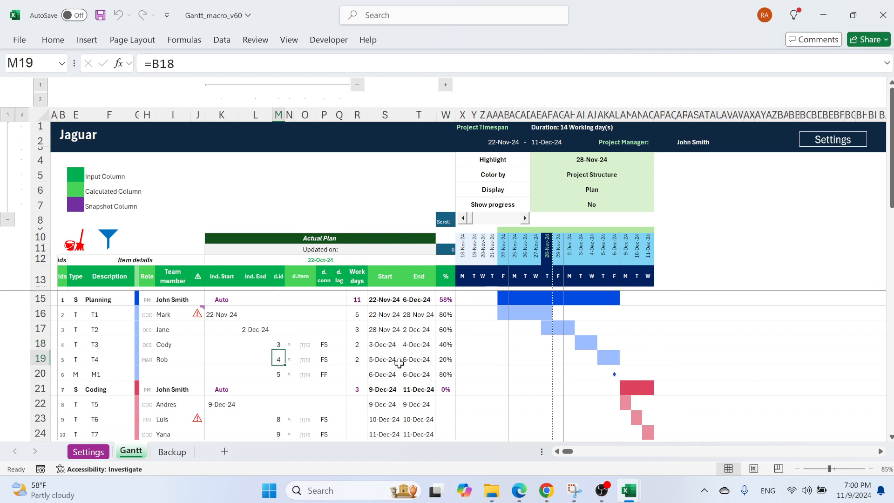
click(276, 342)
Step: Clear T2's independent end date and enter 28-Nov-24 in its place
click(255, 329)
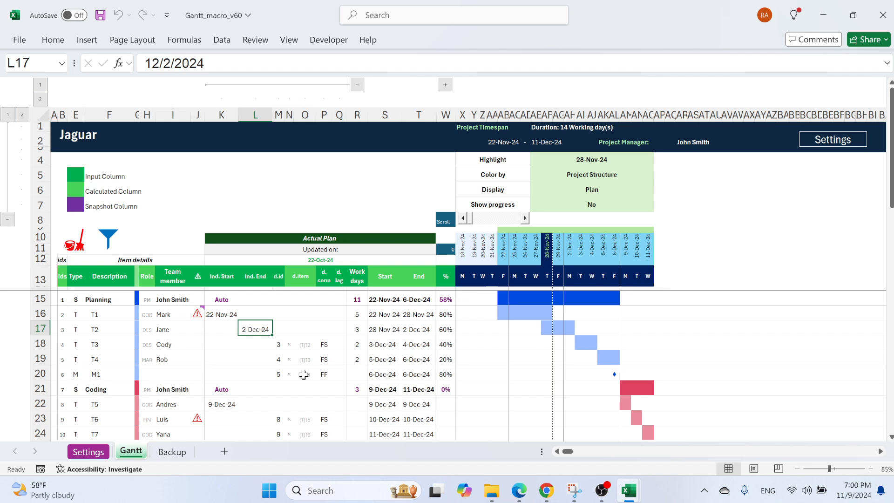
key(Delete)
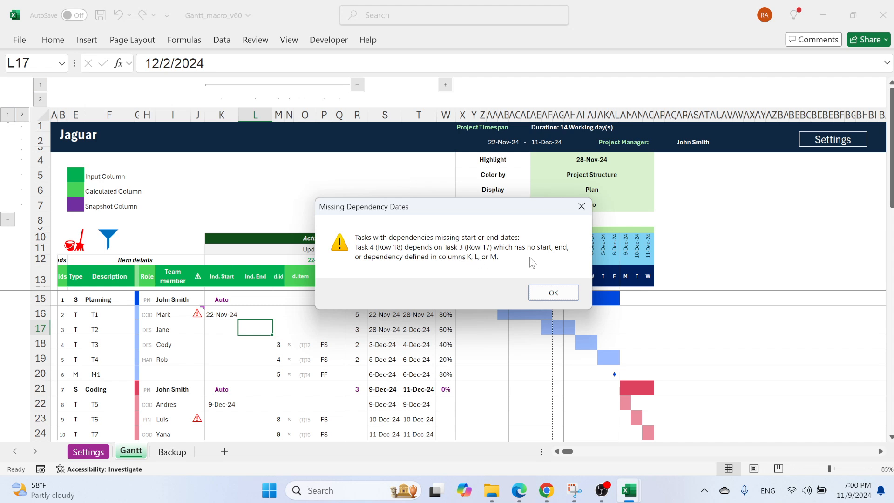
click(553, 292)
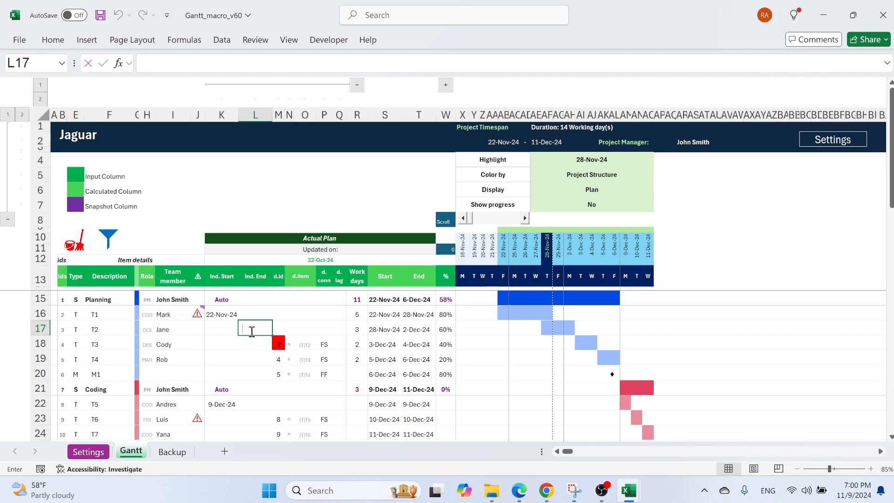
text(28 nov)
key(Return)
Step: Replace T2's independent end date with a dependency on T1 by entering dependency id 2
click(251, 332)
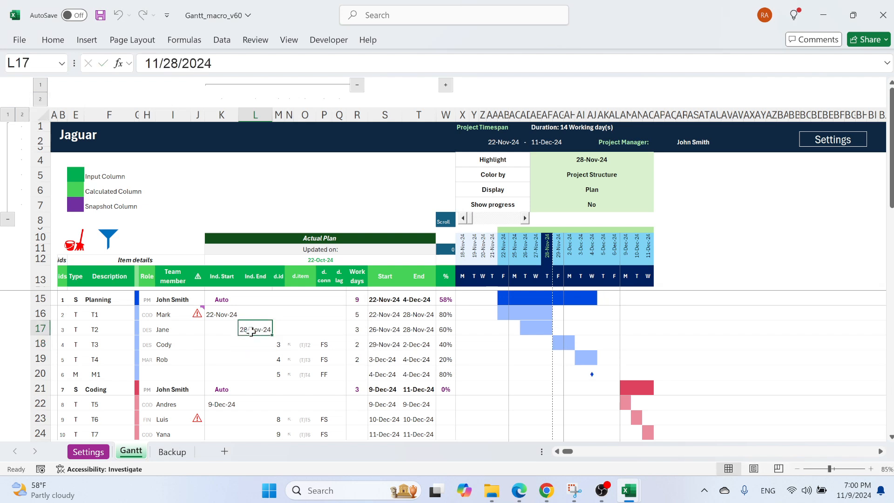
click(559, 293)
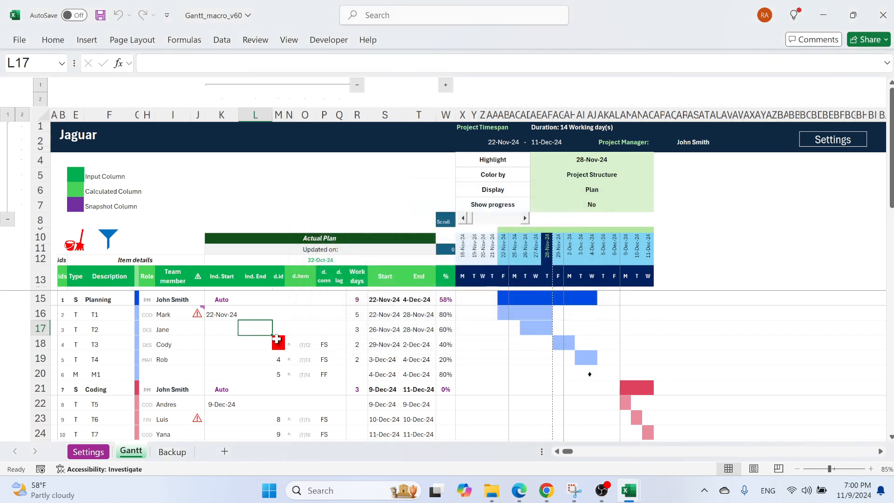
click(278, 329)
text(2)
click(331, 343)
Step: Clear T2's dependency id and set its independent end date to 28-Nov-24
click(279, 328)
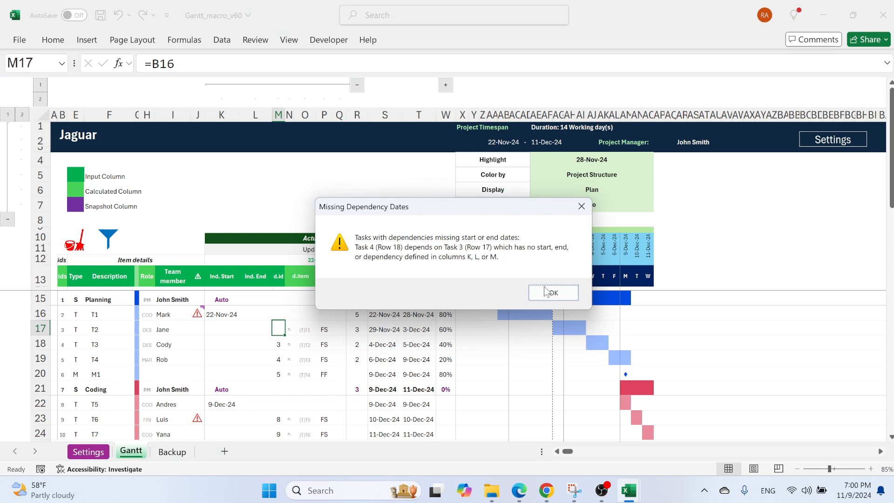
click(548, 292)
click(260, 328)
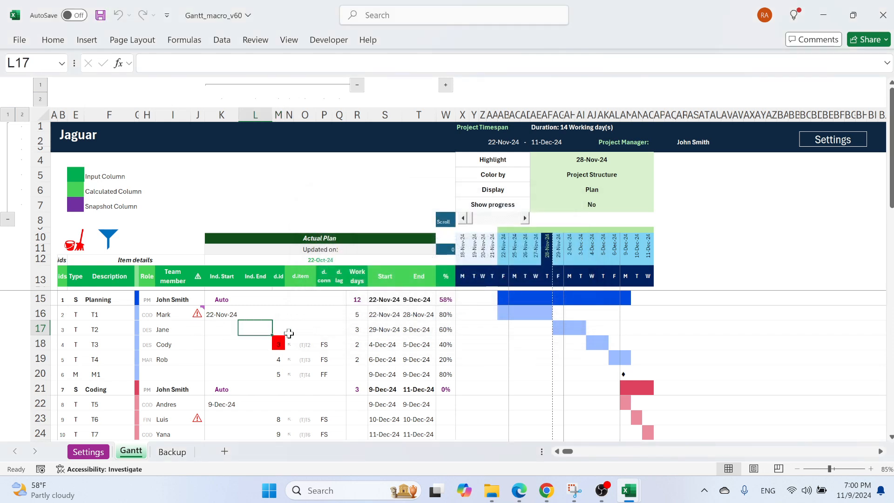
text(28 nov)
key(Return)
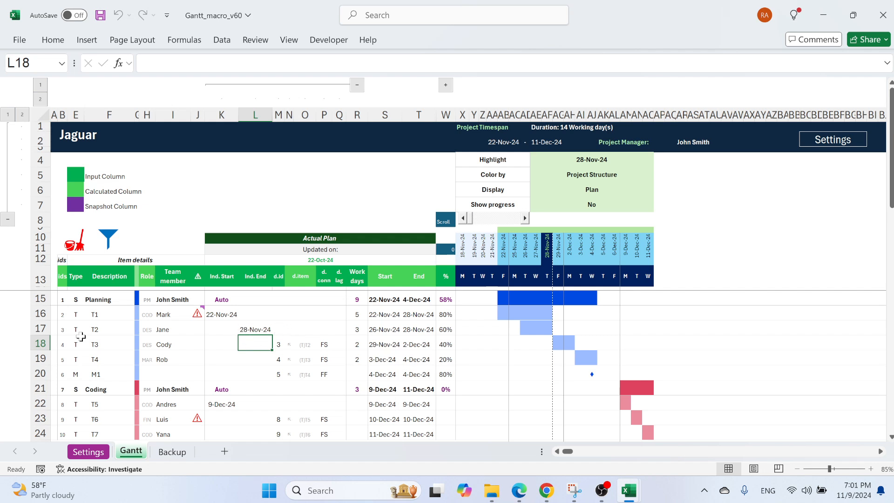
Step: Delete the entire row of task T2 and select T3's dependency id cell
click(281, 344)
click(261, 329)
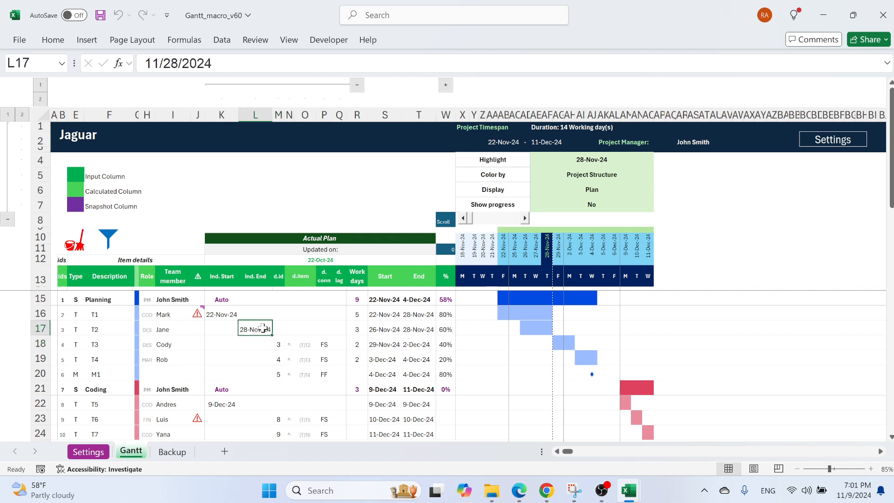
right_click(41, 330)
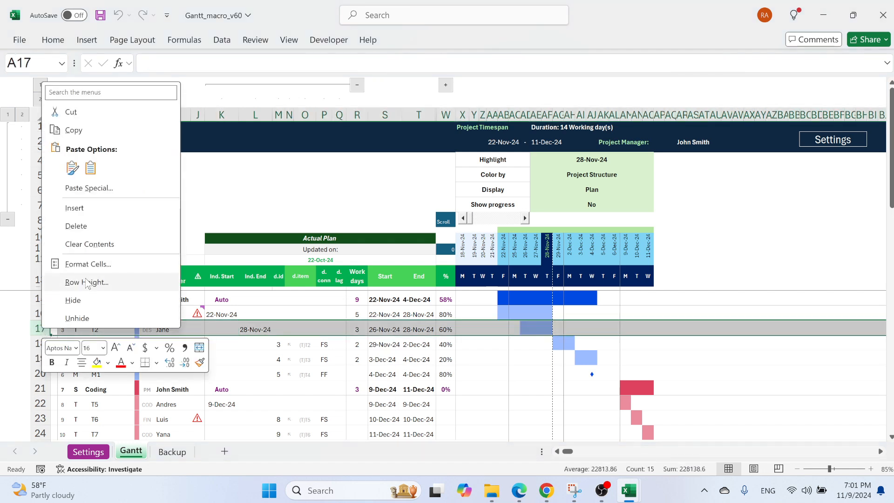
click(104, 225)
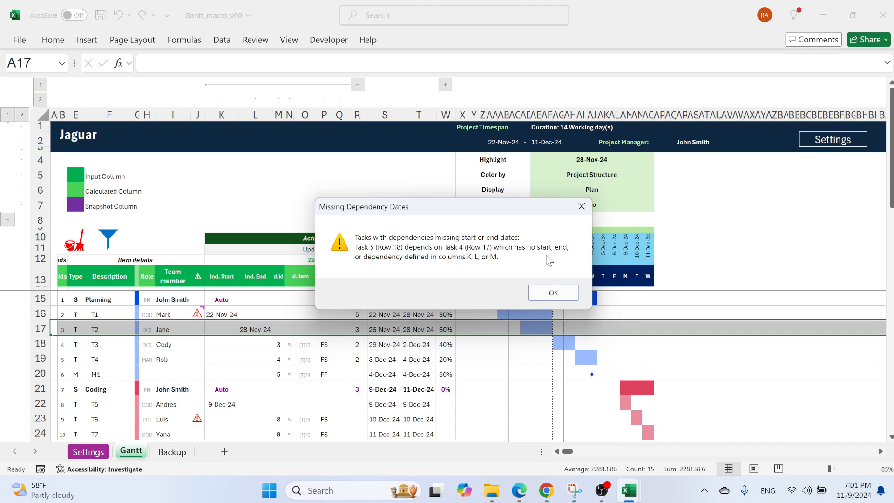
click(546, 296)
click(278, 330)
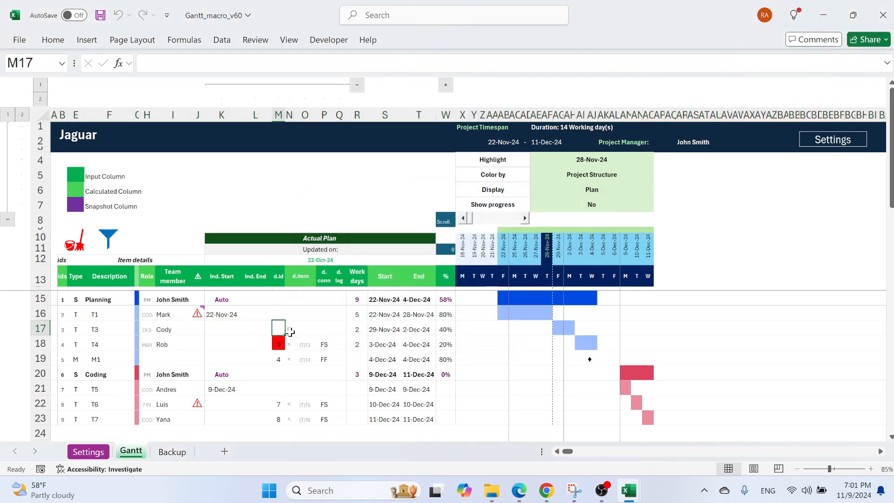
Step: Insert a blank row directly above task T3 and dismiss the missing dependency dates warning
drag(278, 329, 320, 326)
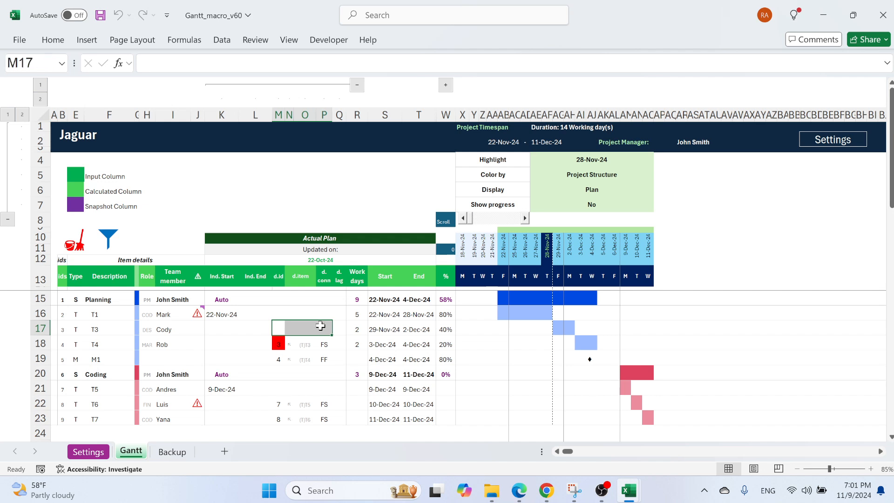
click(279, 344)
click(279, 330)
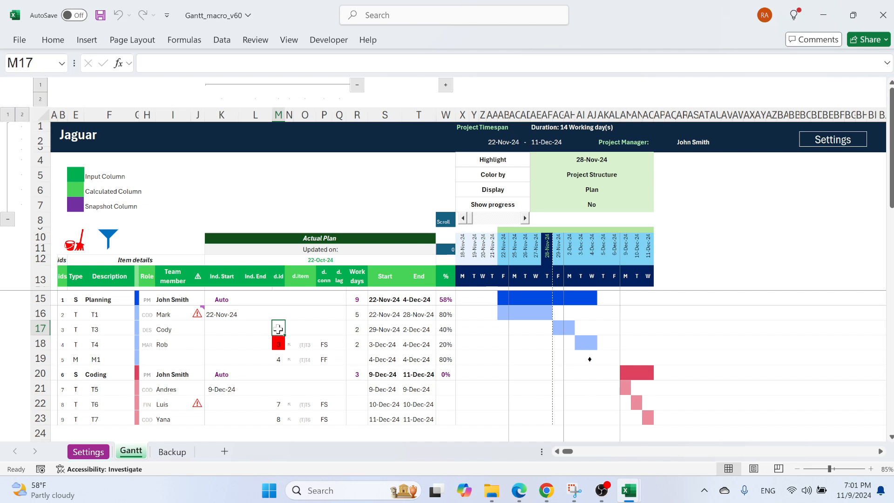
mouse_move(278, 329)
mouse_down()
mouse_move(324, 328)
mouse_move(278, 328)
mouse_up()
right_click(40, 329)
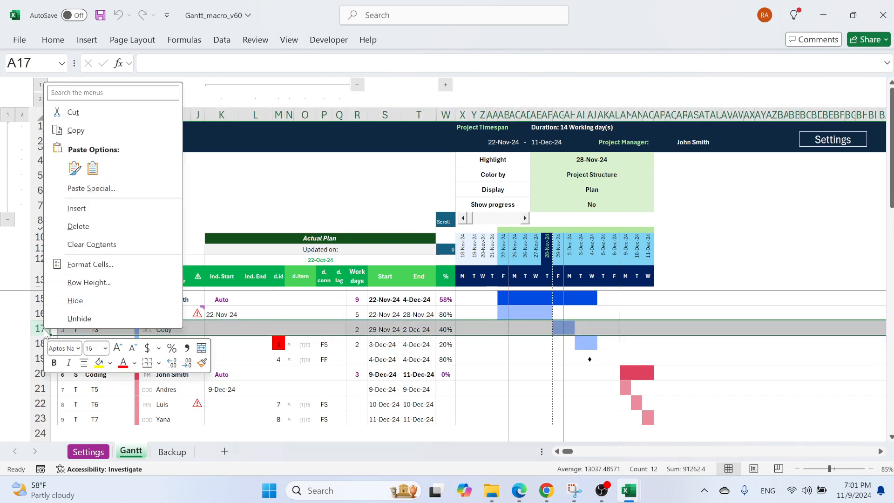
click(74, 209)
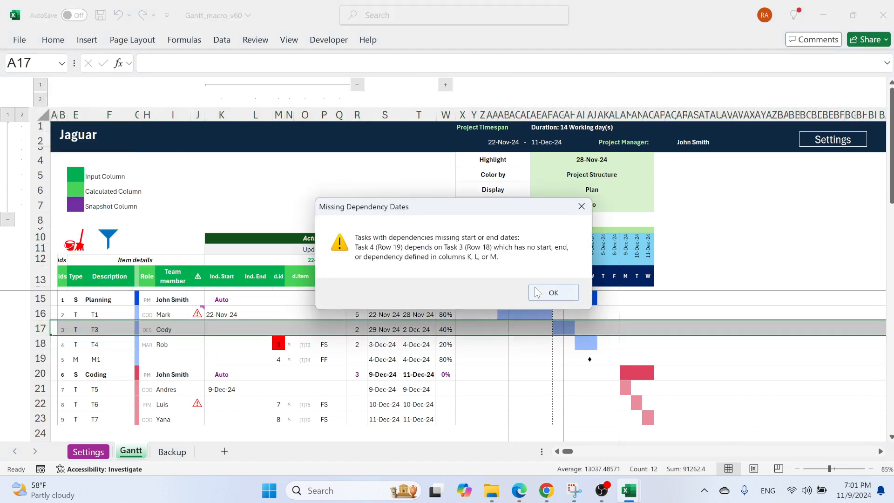
click(553, 293)
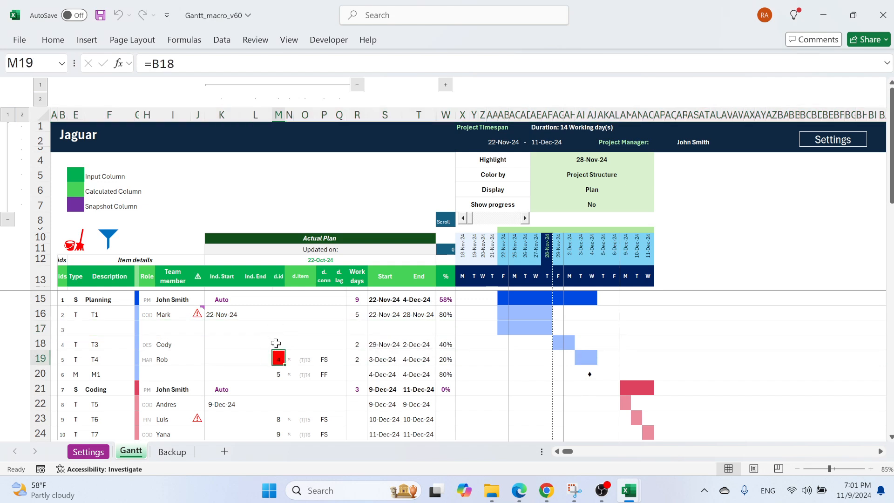
Step: Set the independent end date of the new blank row 17 to 28-Nov-24 and dismiss the dependency warning
click(259, 326)
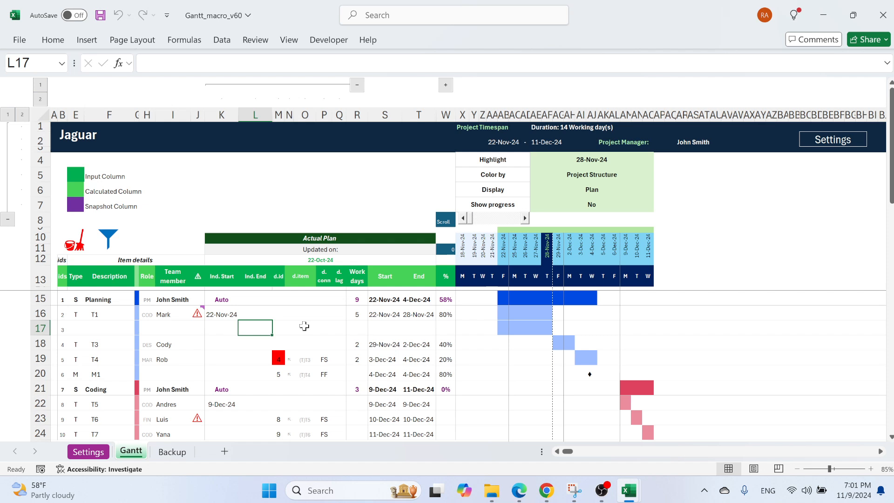
text(28 nov)
key(Return)
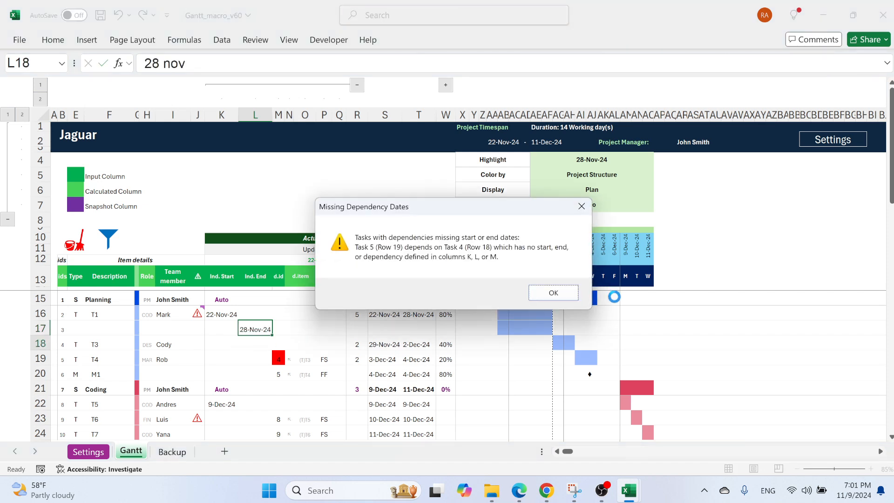
click(563, 295)
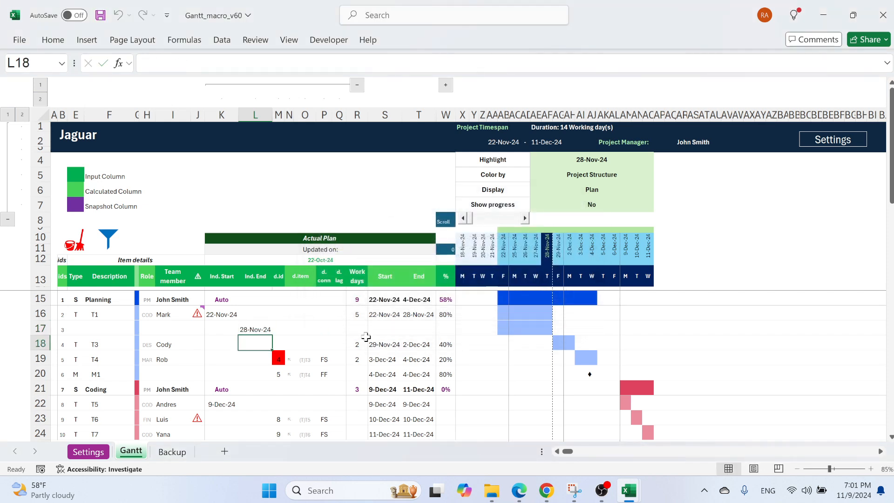
Step: Set T3's dependency id to 3 so that it depends on the new row 17
click(279, 343)
text(3)
click(325, 360)
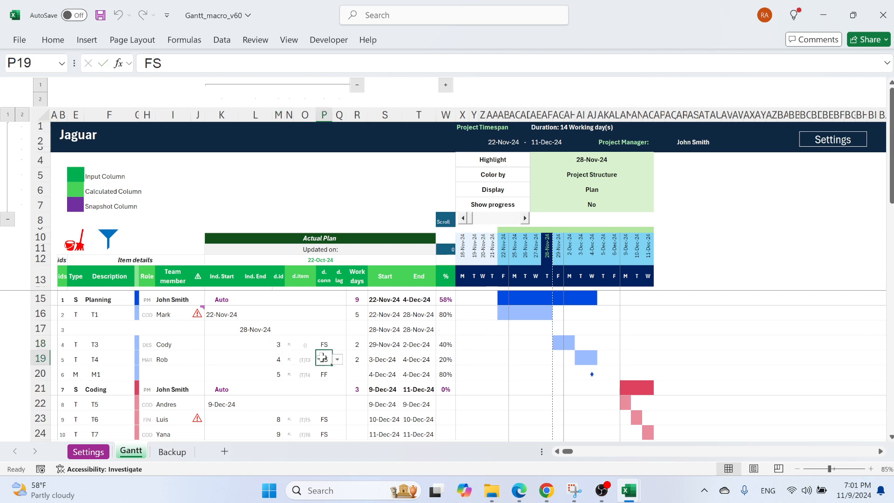
Step: Set the type of the new row 17 to T and its description to T2
click(255, 329)
click(99, 326)
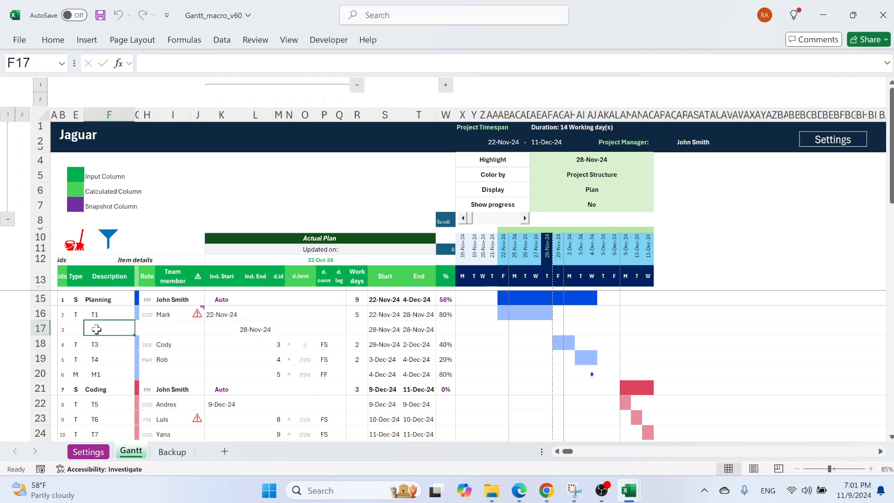
click(76, 329)
click(170, 344)
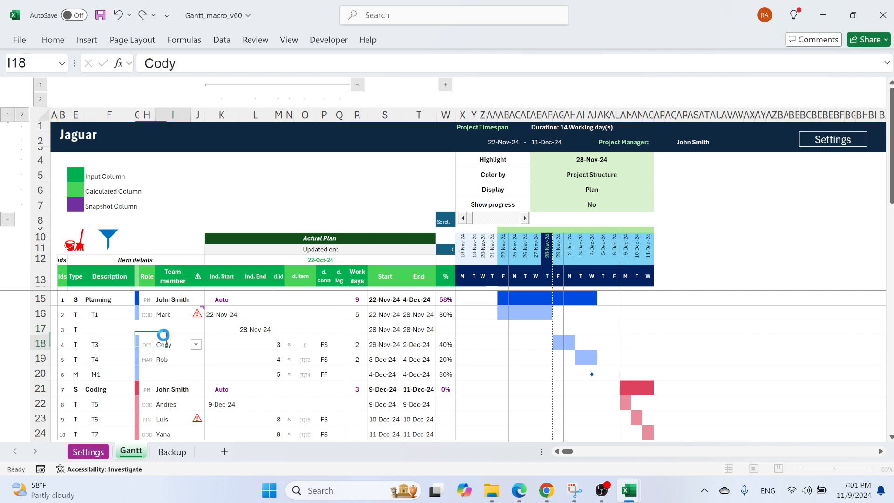
click(118, 330)
text(T2)
click(210, 357)
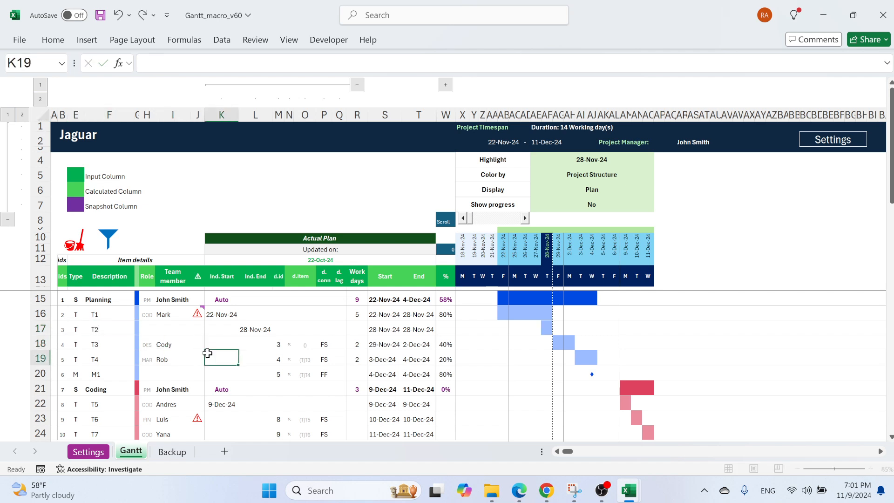
Step: Assign the second person in the team member list to task T2
click(172, 330)
click(196, 329)
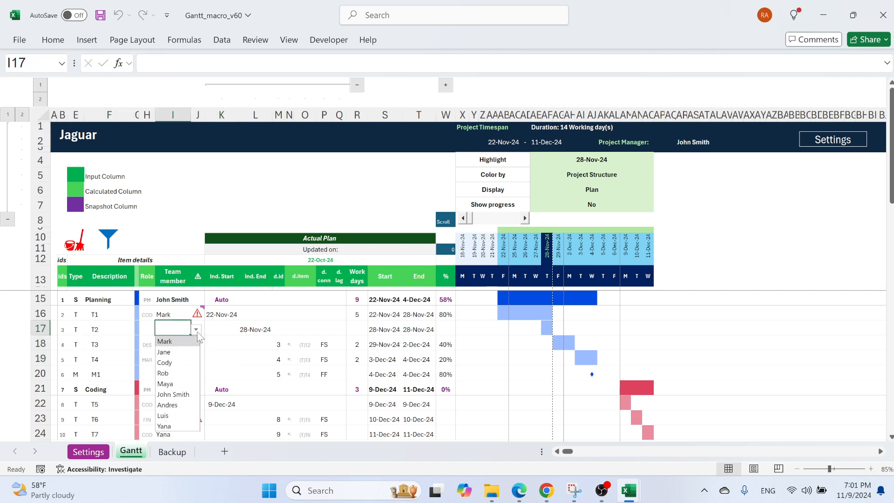
click(179, 353)
click(305, 327)
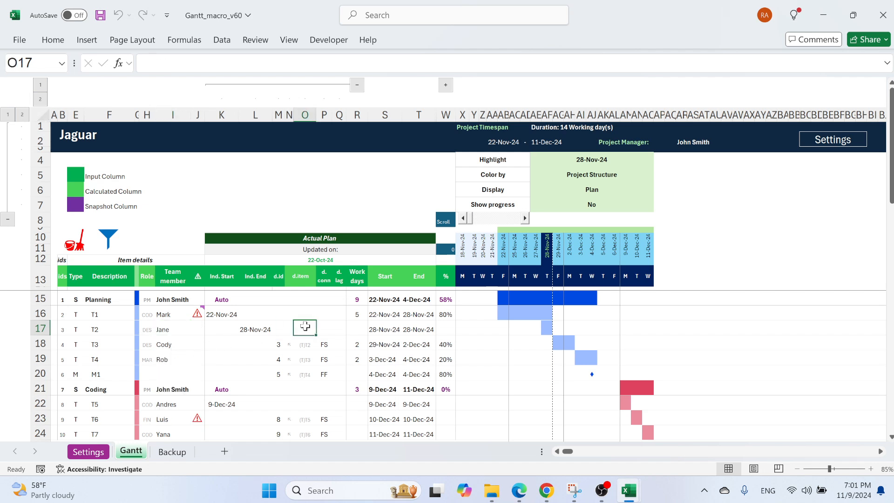
Step: Insert one blank row above task T2, followed by two more blank rows at the same place
right_click(40, 328)
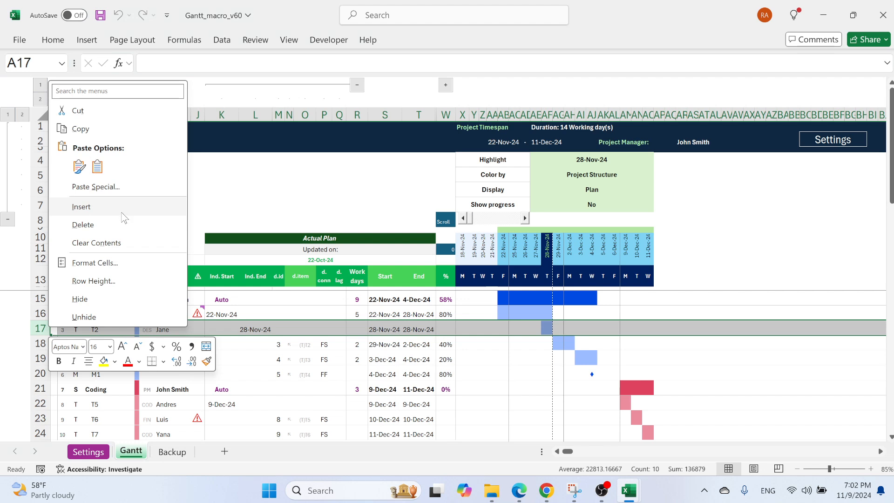
click(82, 207)
right_click(42, 329)
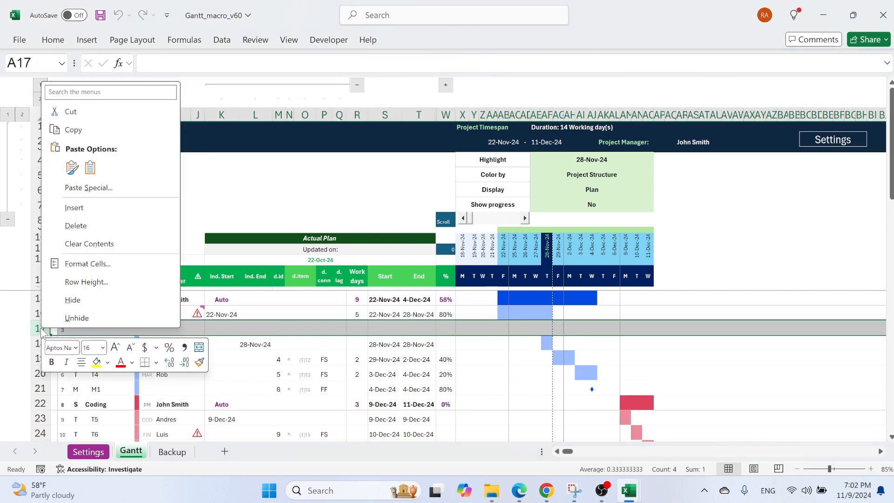
click(219, 327)
drag(41, 328, 40, 341)
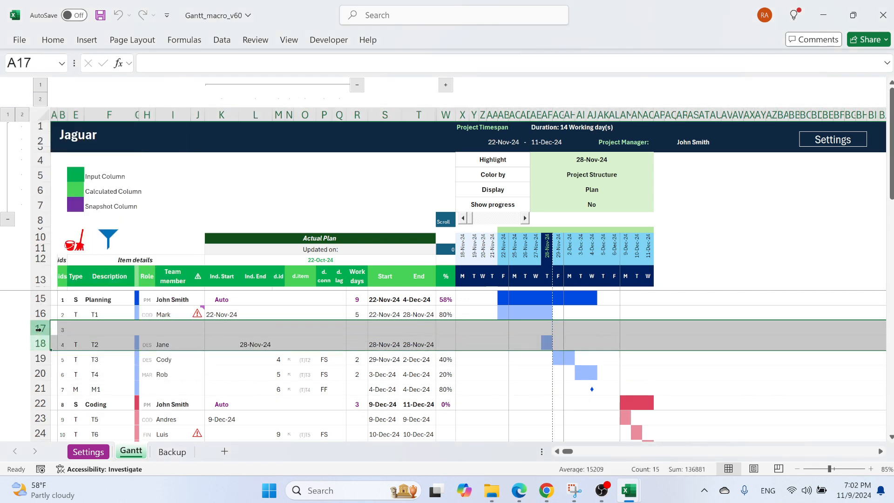
right_click(42, 330)
click(79, 208)
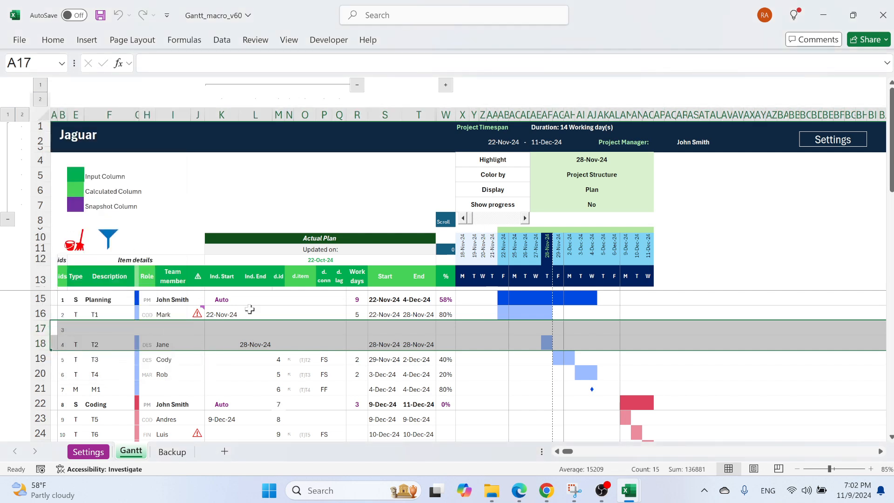
Step: Delete the three blank rows between tasks T1 and T2
drag(41, 329, 40, 359)
right_click(233, 355)
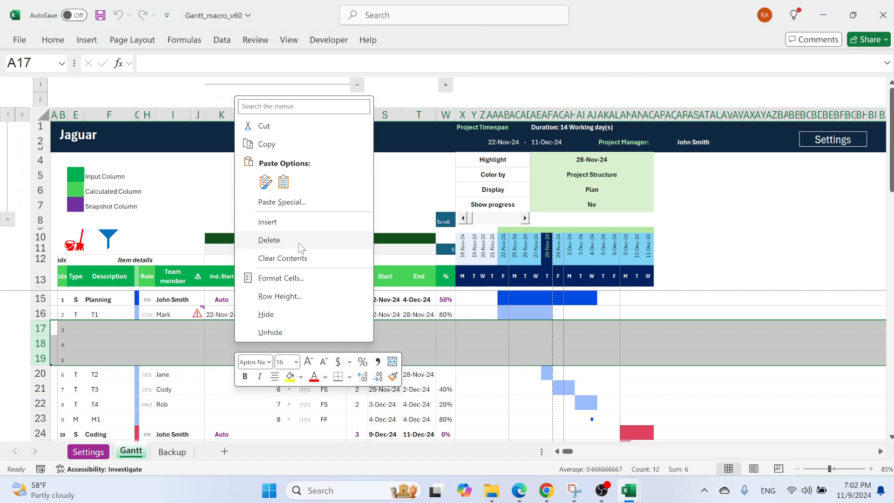
click(298, 240)
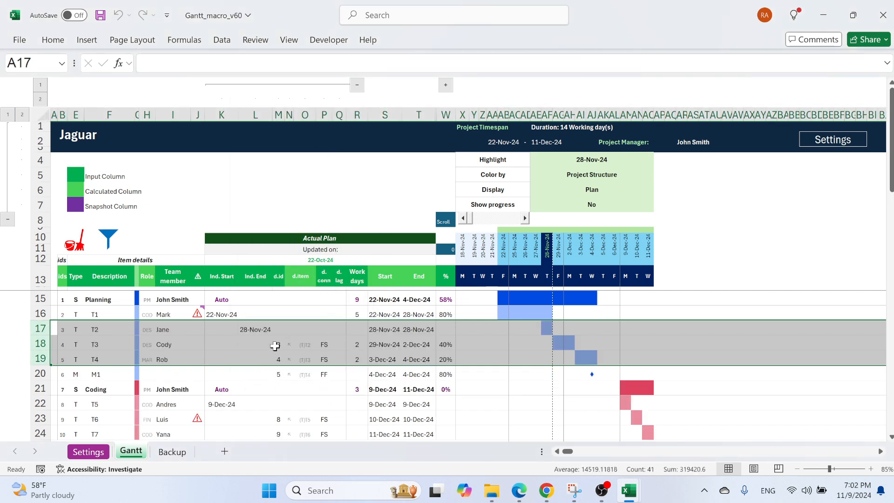
Step: Check T3's dependency reference to T2, change T2's type to S, and dismiss the stage header warning
click(278, 346)
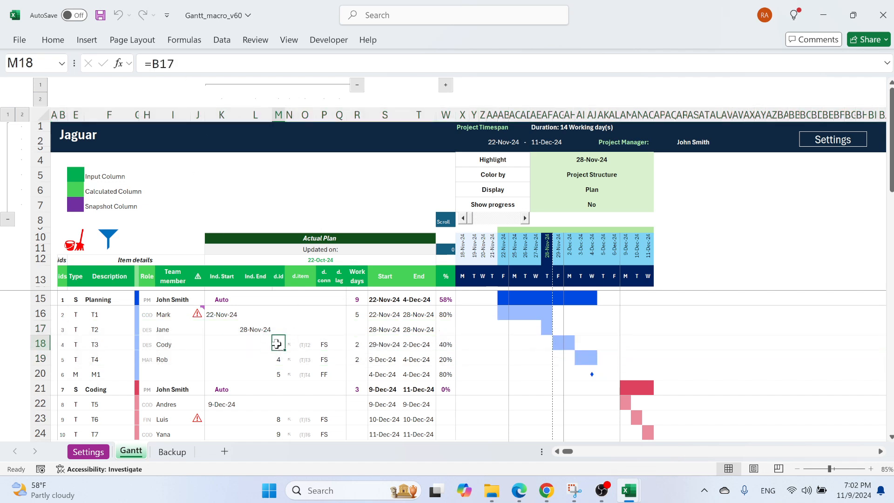
click(65, 331)
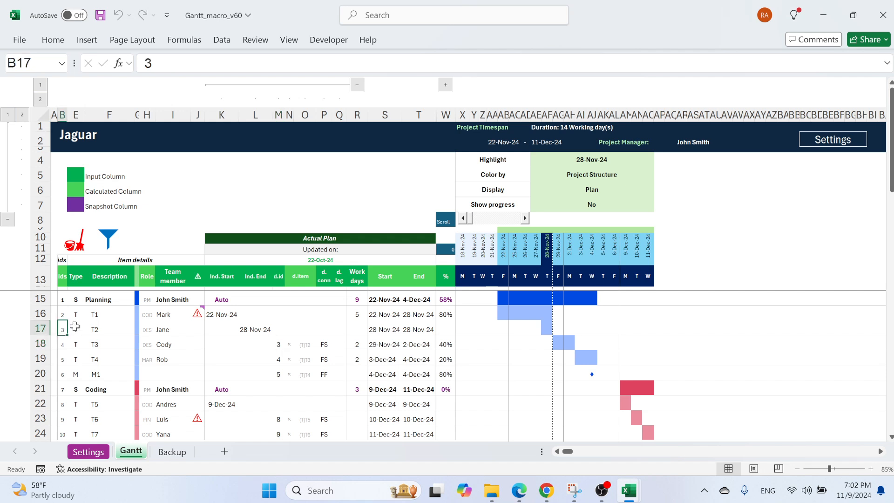
click(75, 327)
click(88, 330)
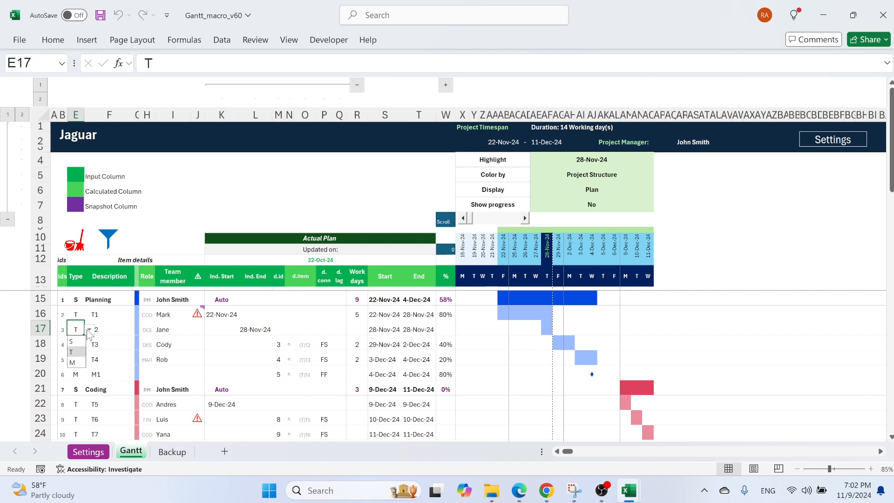
click(72, 341)
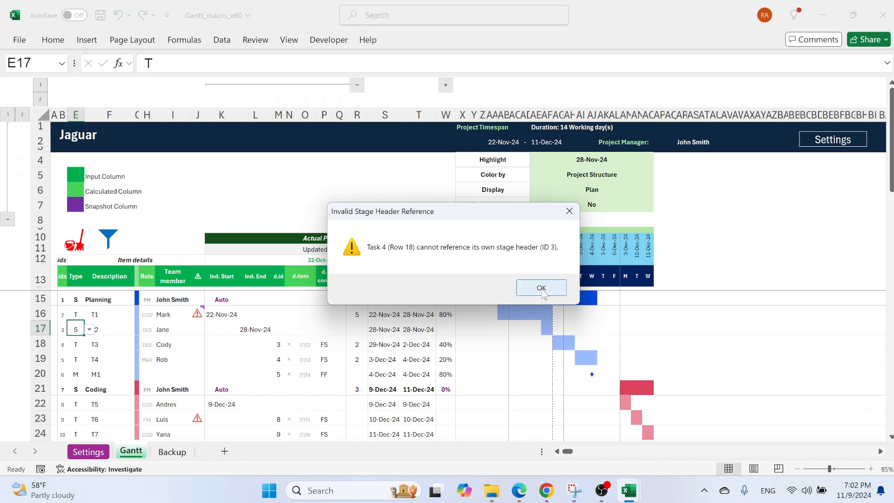
click(542, 288)
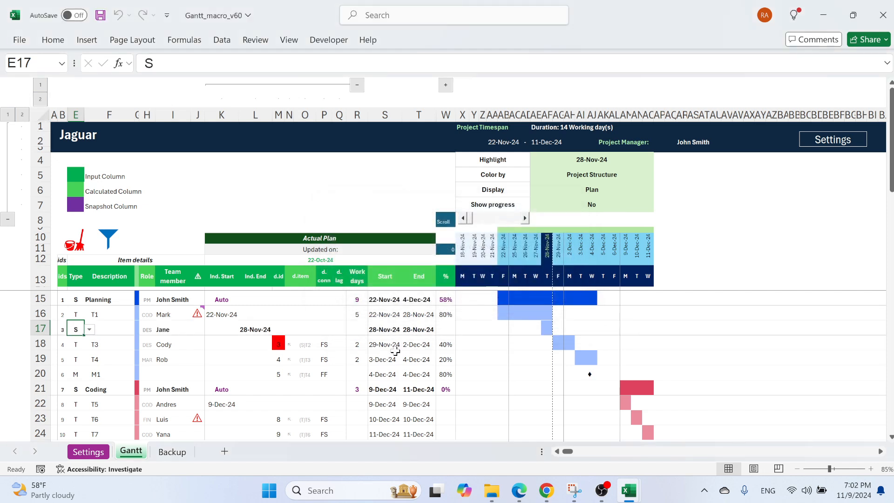
Step: Change the type of T2 back to T
click(260, 329)
click(74, 328)
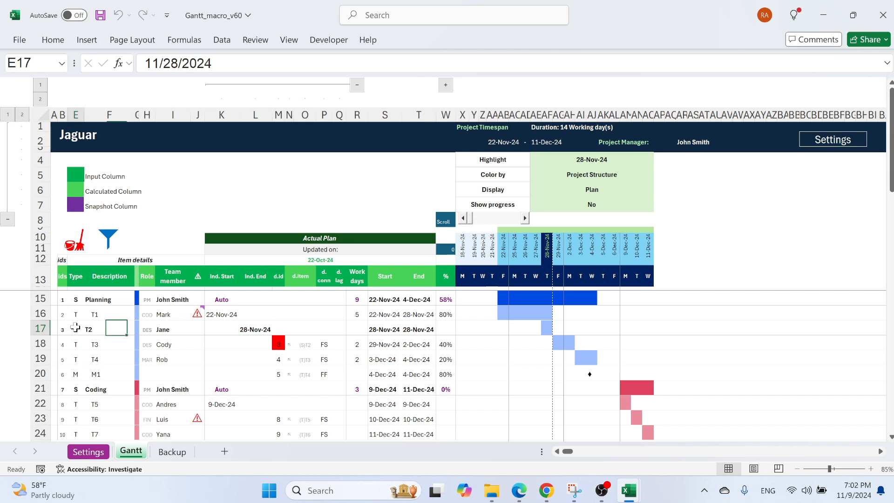
click(89, 329)
click(79, 352)
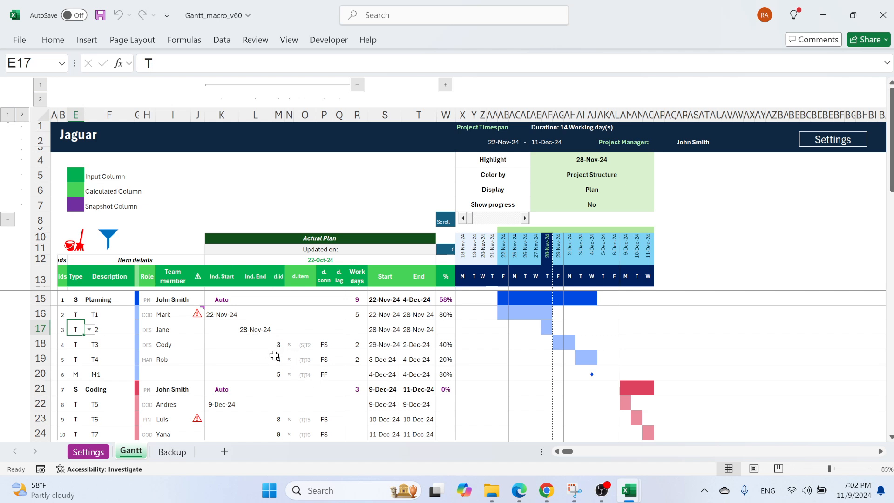
Step: Test the circular dependency check by setting T6's dependency id to 4 and T3's to 9, and dismiss the warning
click(274, 421)
text(4)
key(Return)
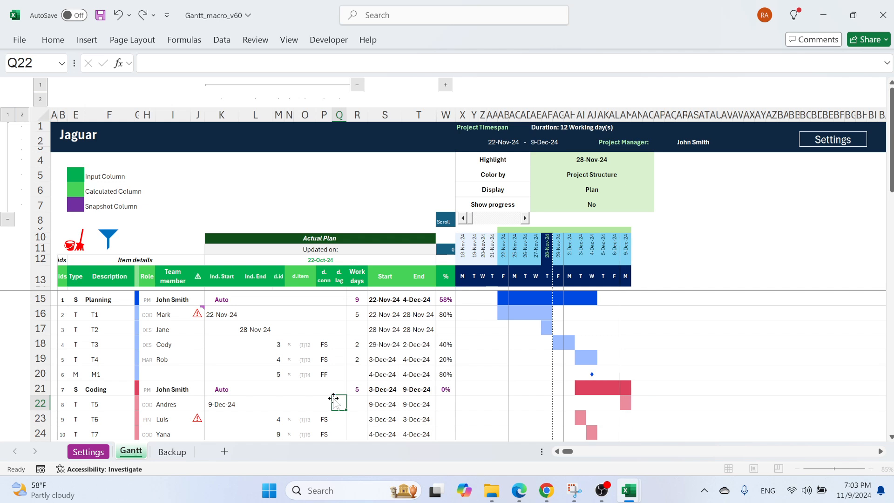
click(279, 345)
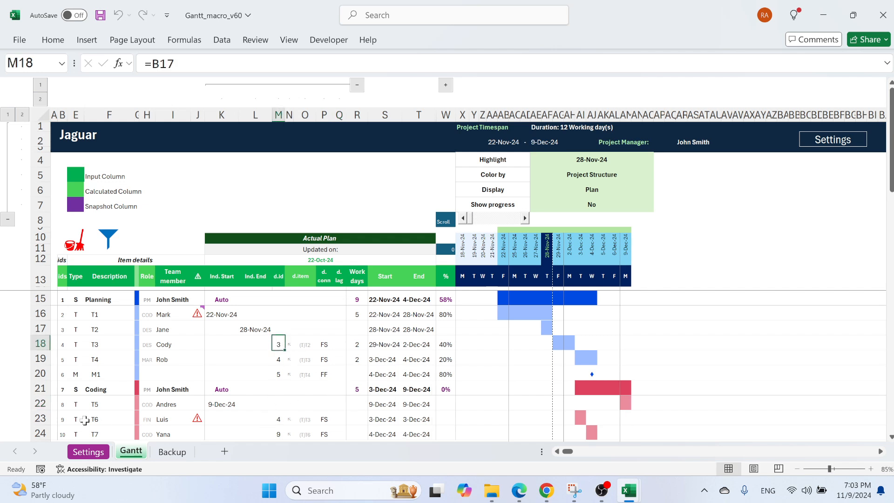
text(9)
key(Return)
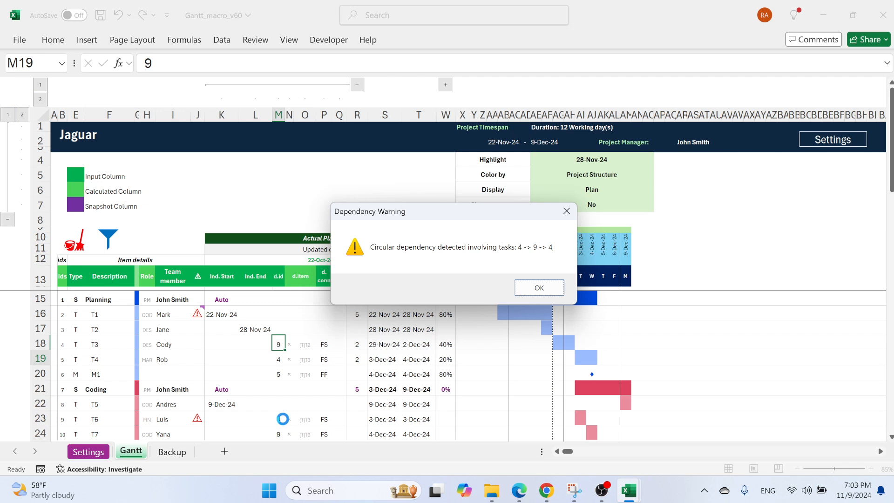
click(526, 285)
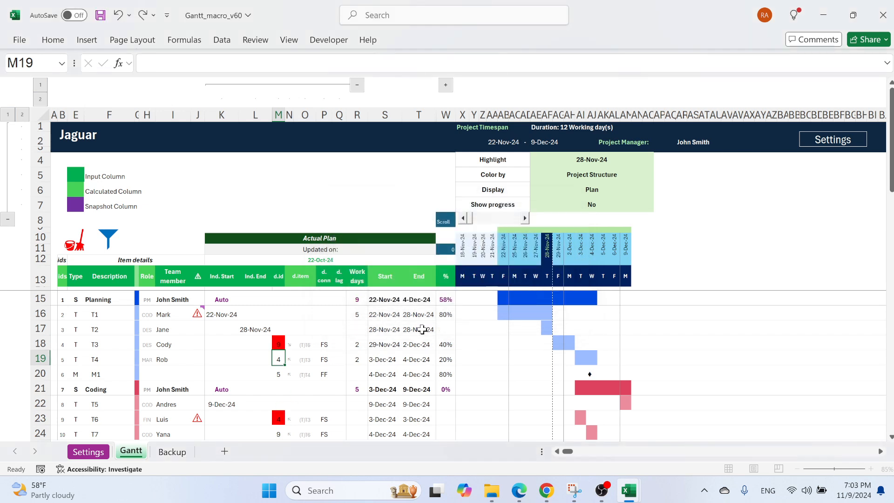
Step: Set T6's dependency id to 8 and T3's dependency id to 3 to remove the circular dependency
click(279, 418)
text(8)
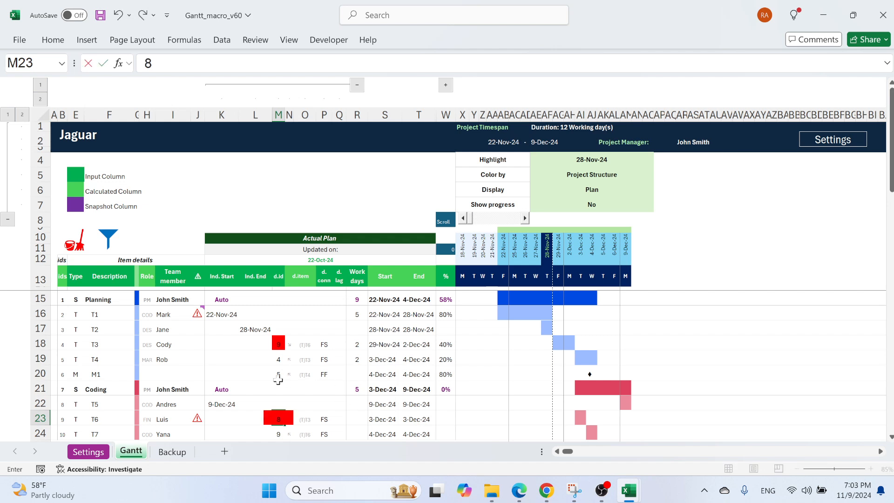
click(260, 375)
click(281, 340)
text(3)
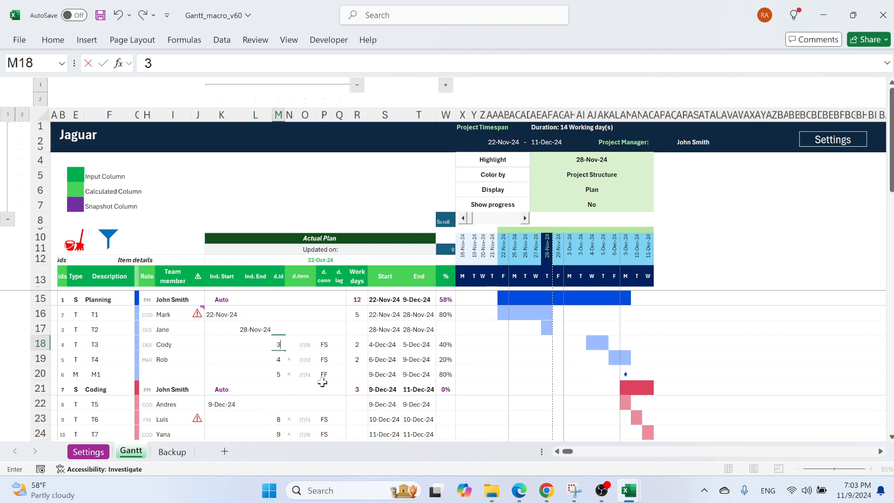
click(325, 358)
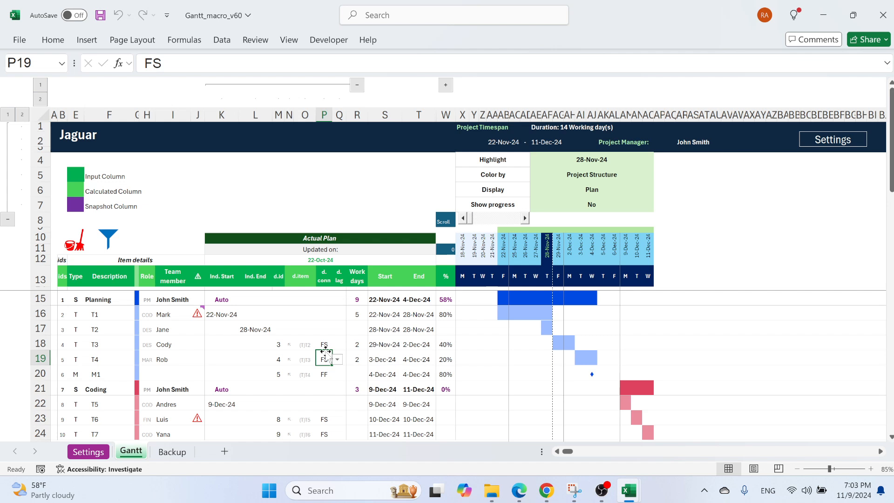